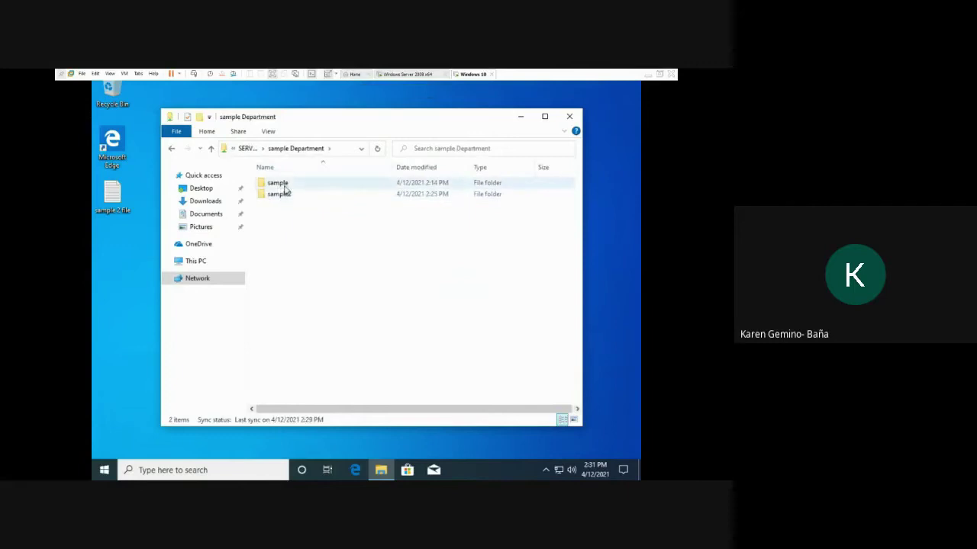
Step: Create a text document named "resume" in the Desktop folder inside the sample2 folder of the sample Department share
click(284, 197)
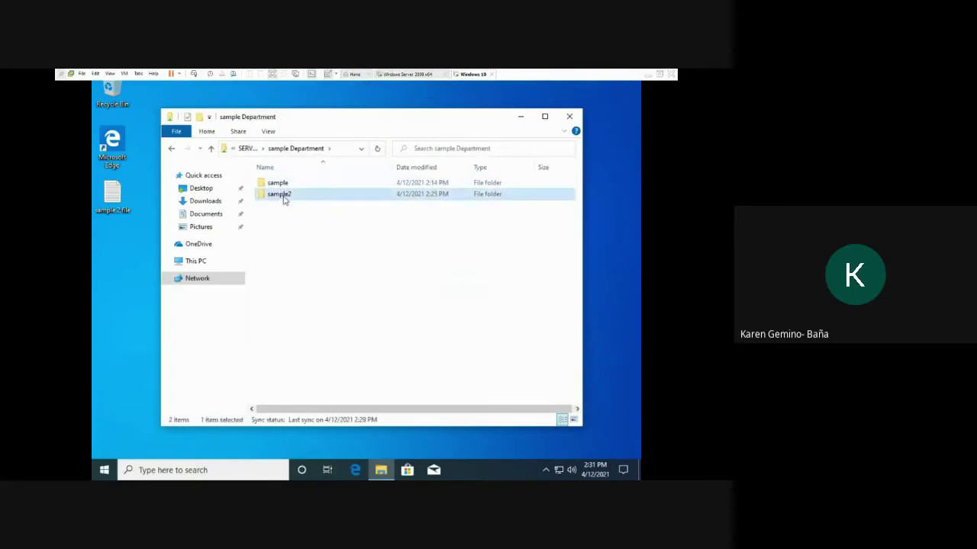
double_click(284, 198)
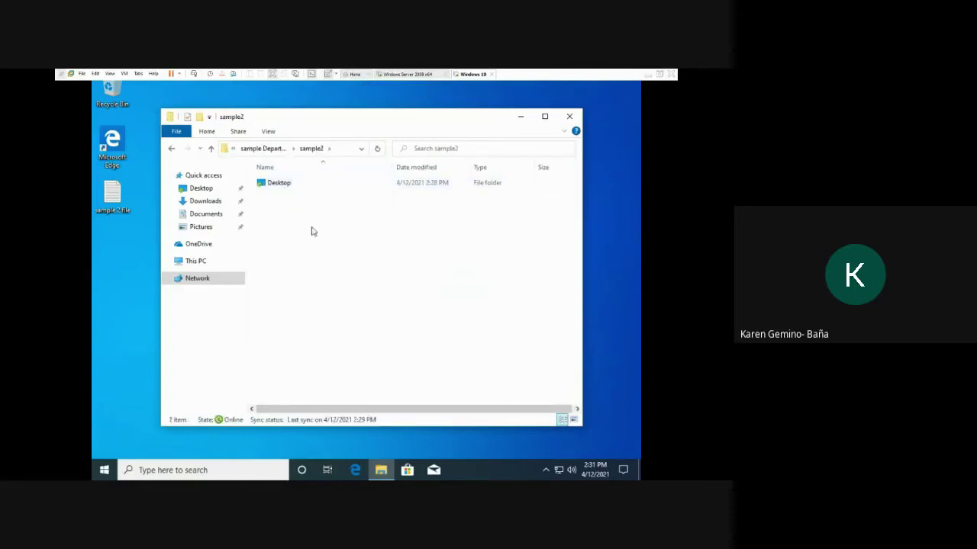
double_click(279, 183)
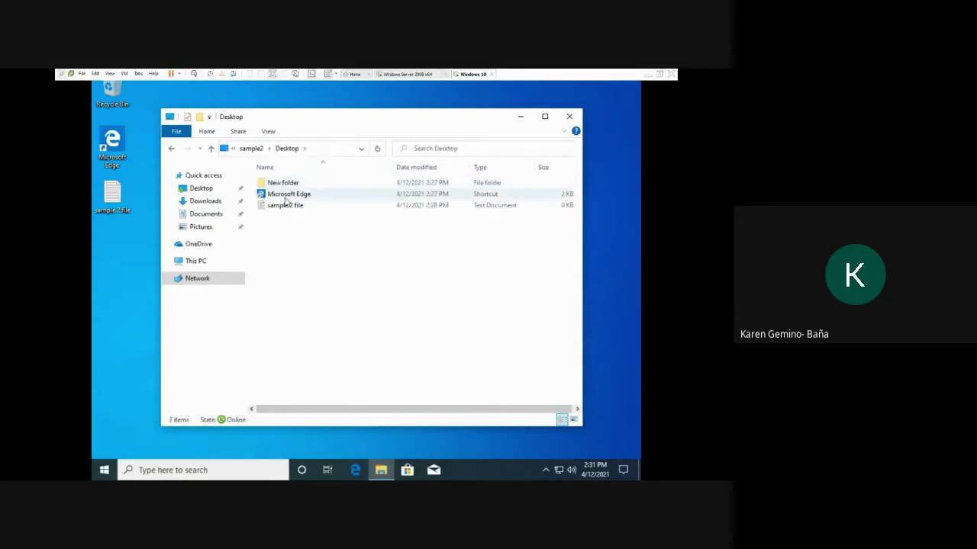
right_click(297, 261)
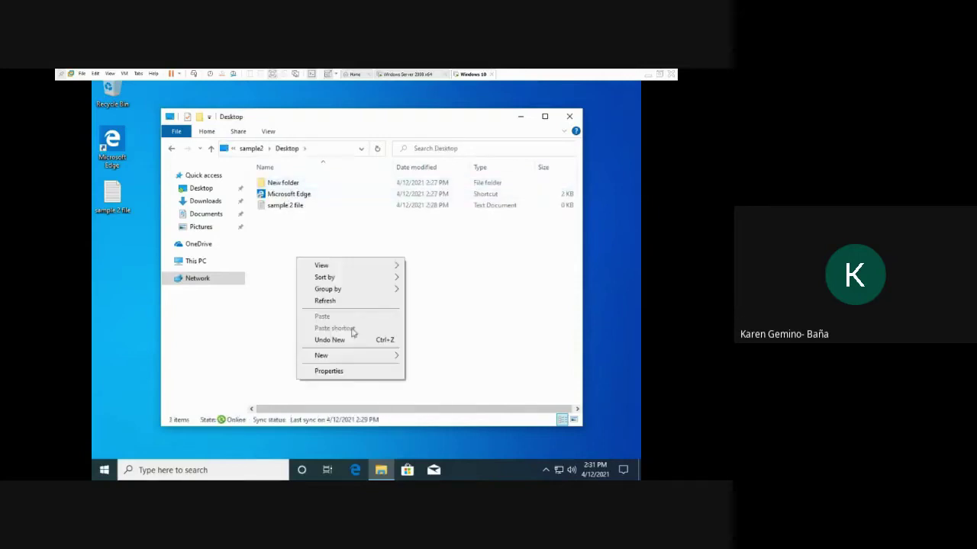
mouse_move(348, 360)
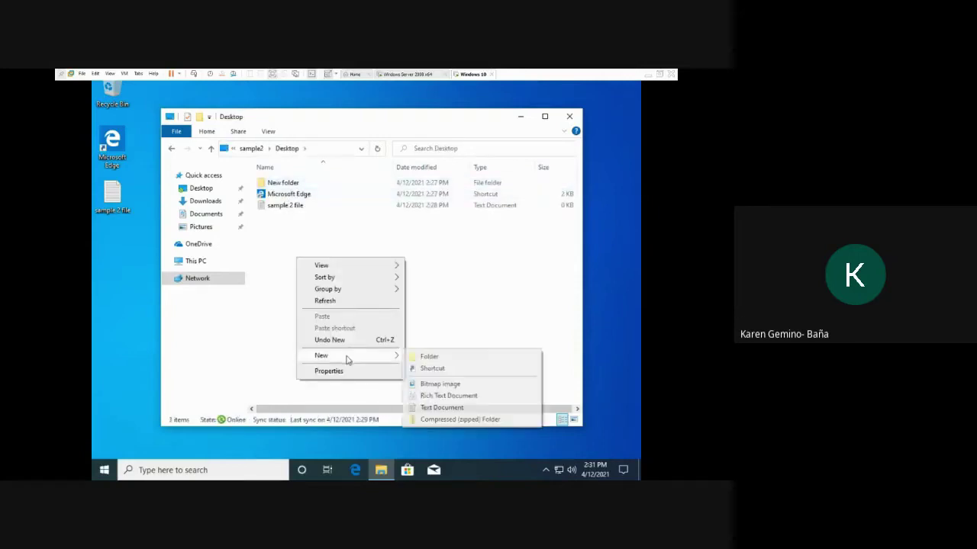
click(436, 407)
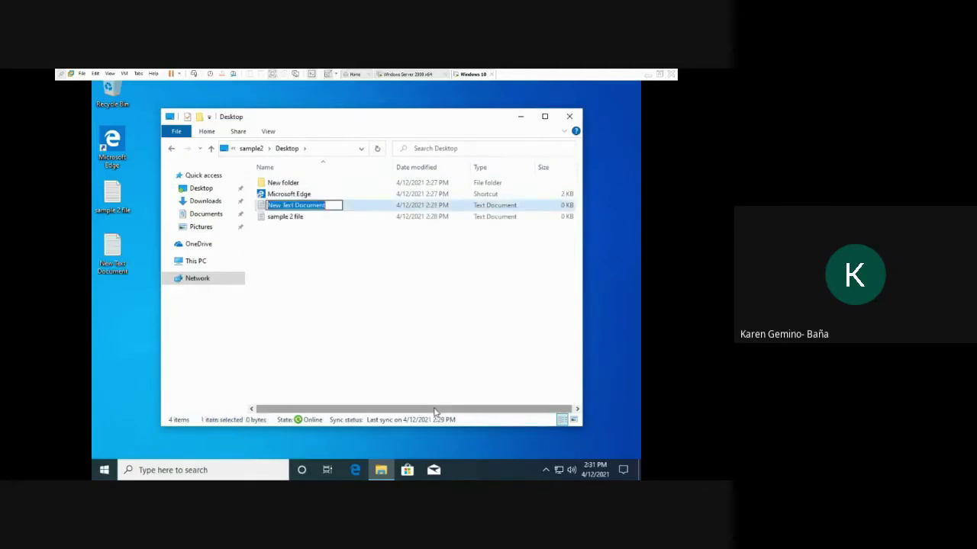
text(resum)
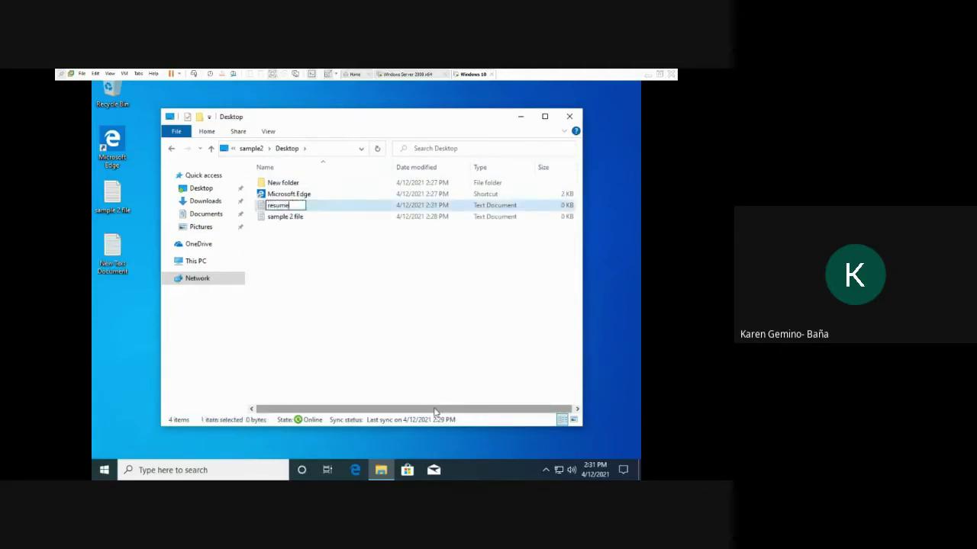
text(e)
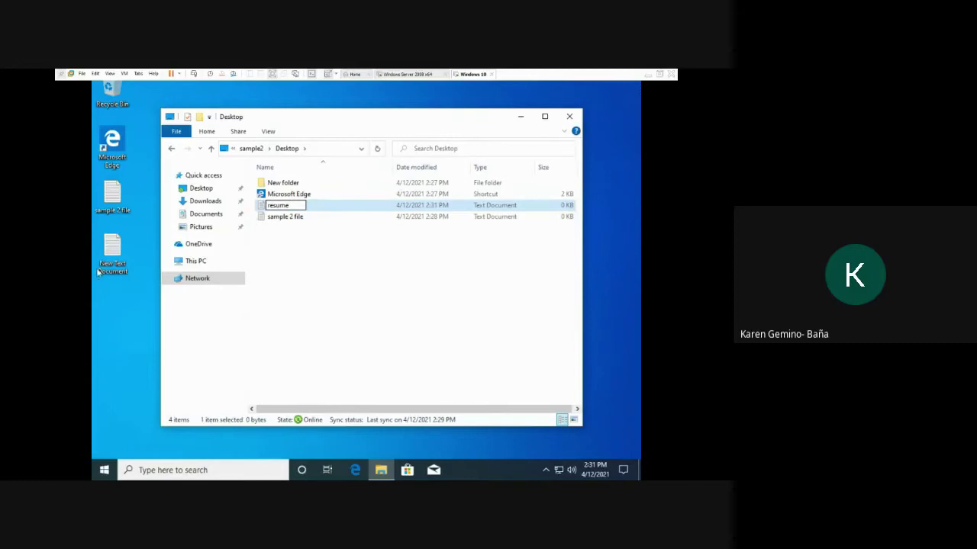
key(Return)
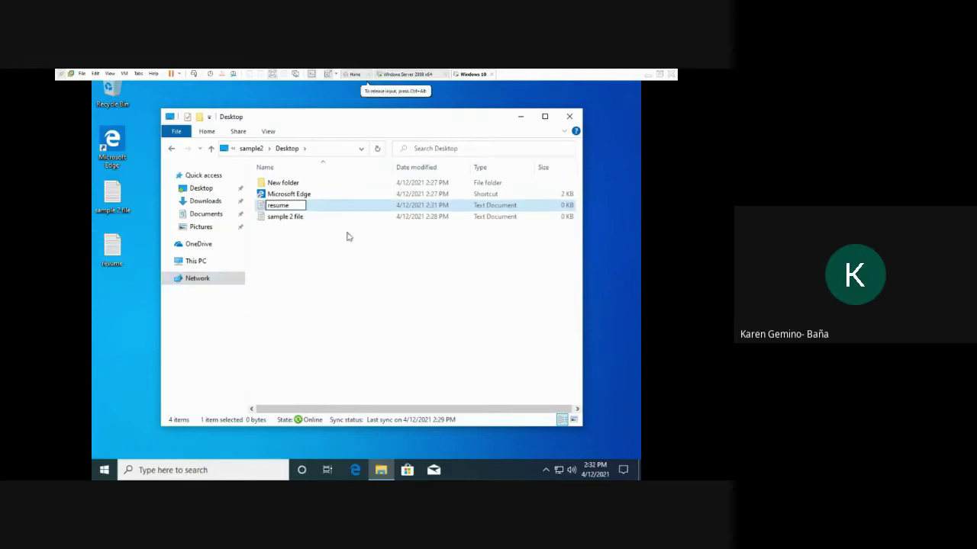
Step: Try to open the Desktop folder inside the sample folder, and return to the sample Department share
click(172, 150)
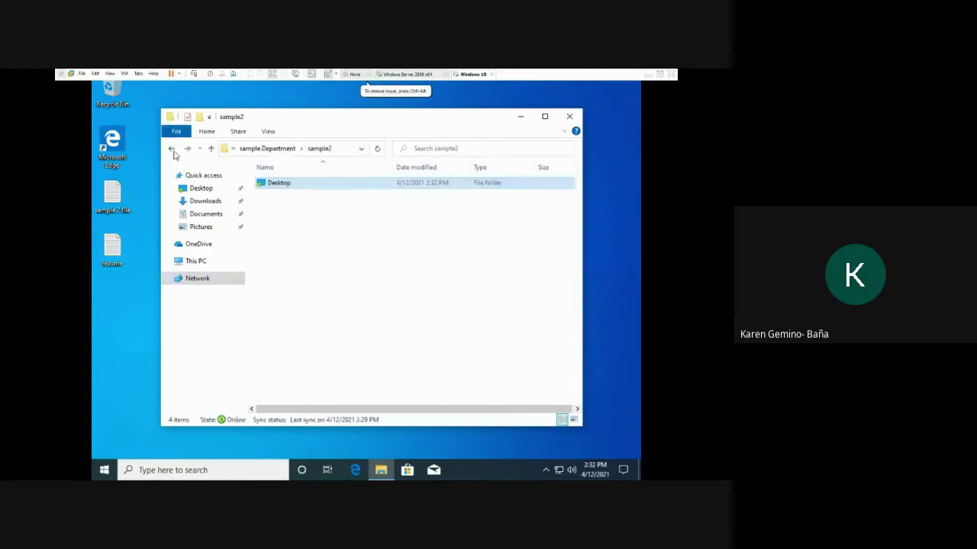
click(172, 150)
double_click(277, 183)
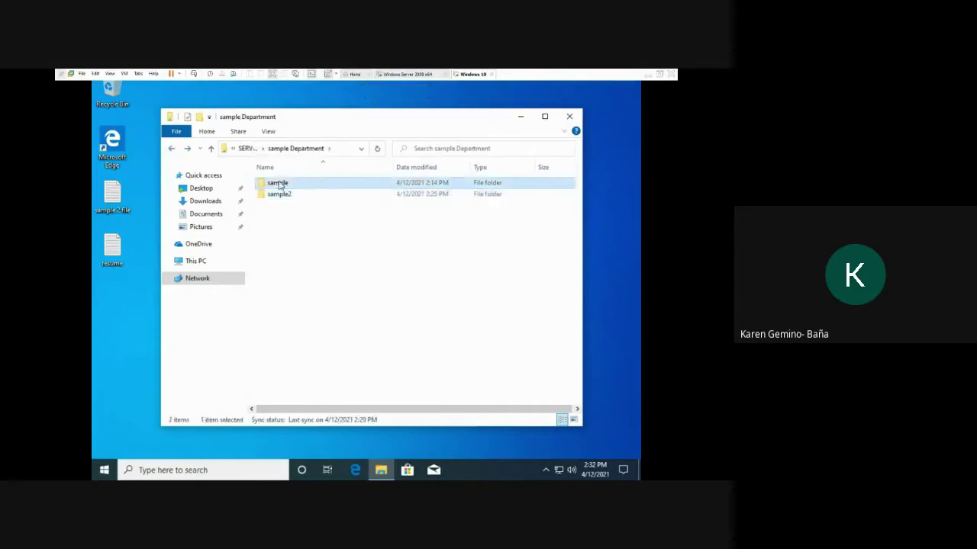
double_click(280, 185)
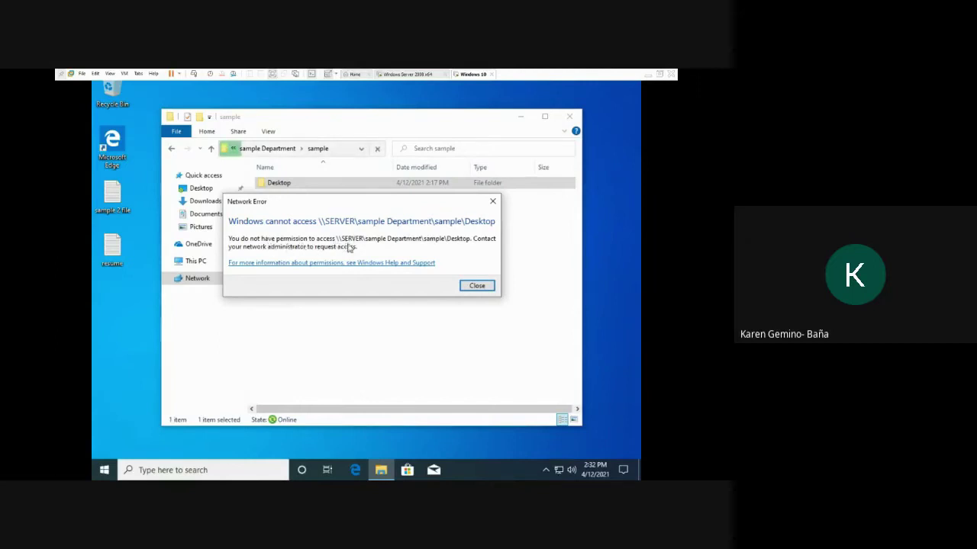
click(493, 202)
click(172, 148)
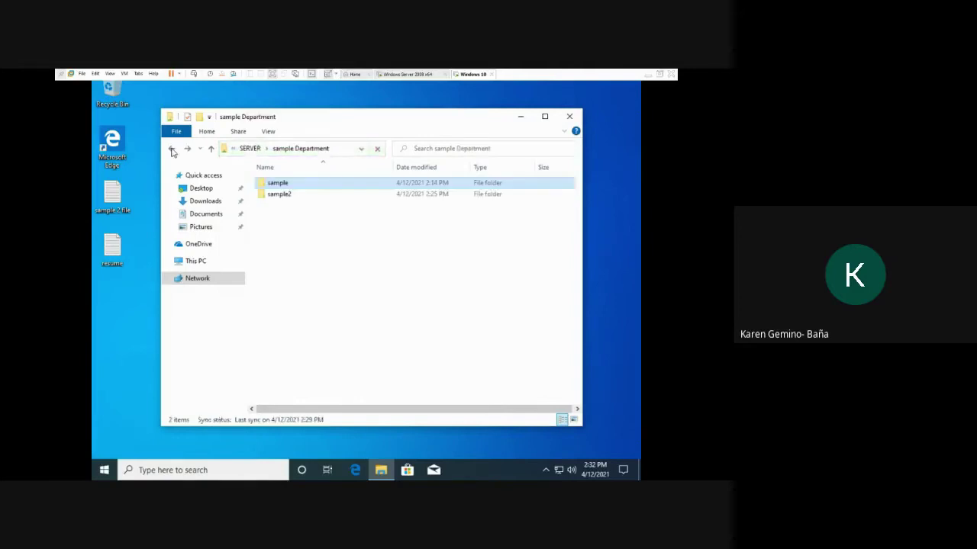
Step: Switch to the Windows Server 2008 virtual machine and open the company folder on Local Disk (C:)
click(409, 74)
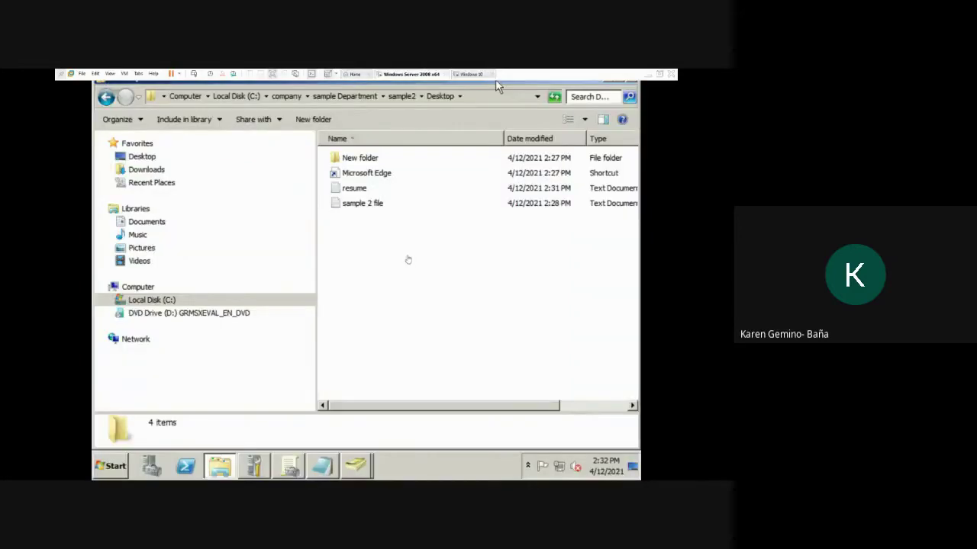
click(106, 97)
click(106, 98)
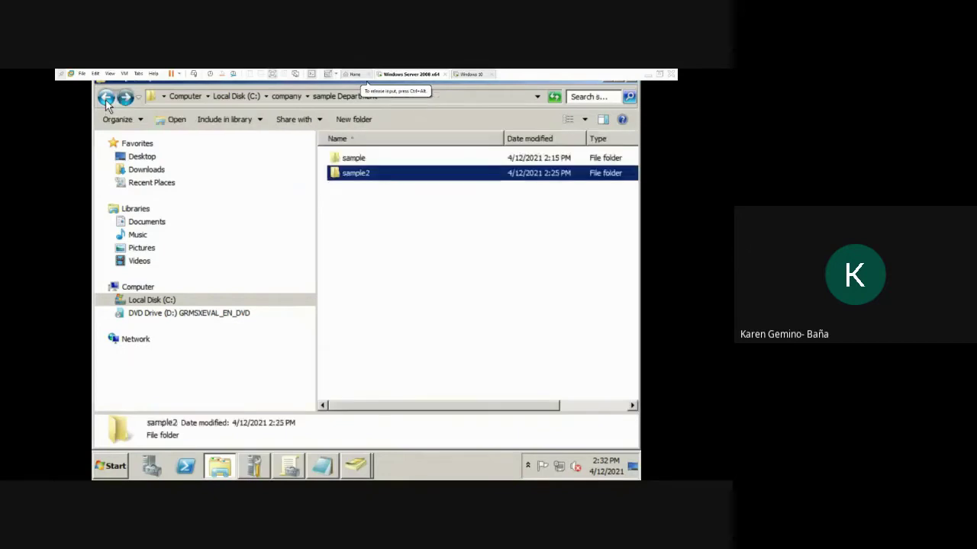
click(106, 98)
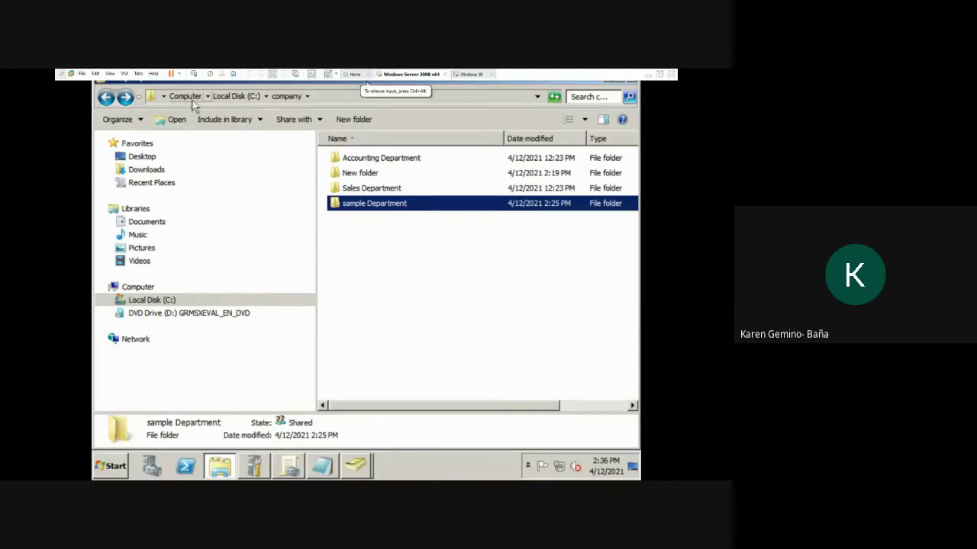
click(105, 97)
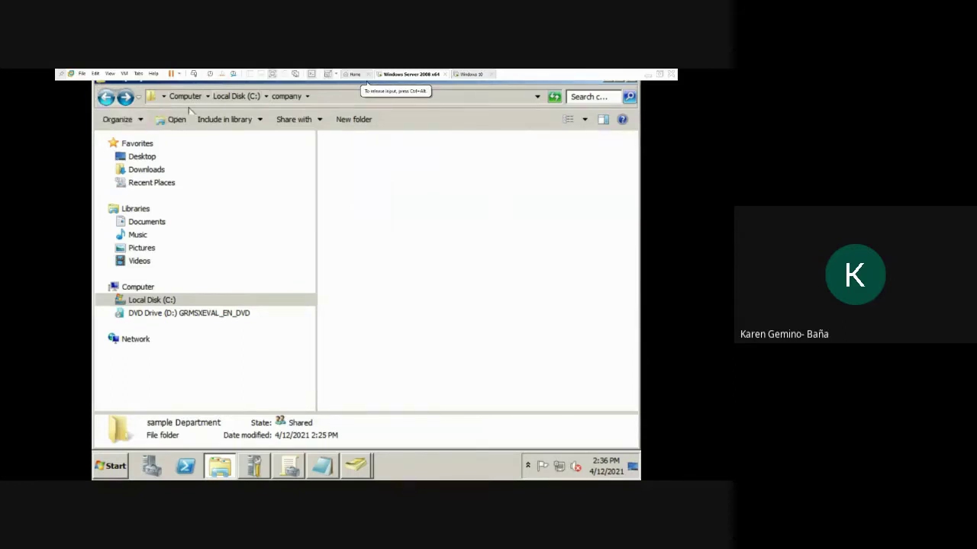
double_click(375, 182)
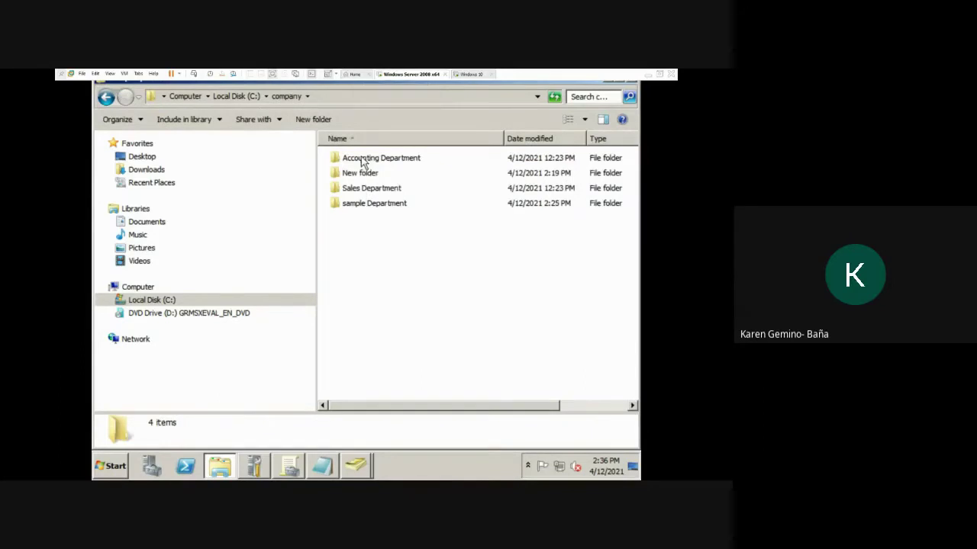
Step: Delete the Accounting Department, New folder and Sales Department folders from the company folder, including the shared ones
click(357, 160)
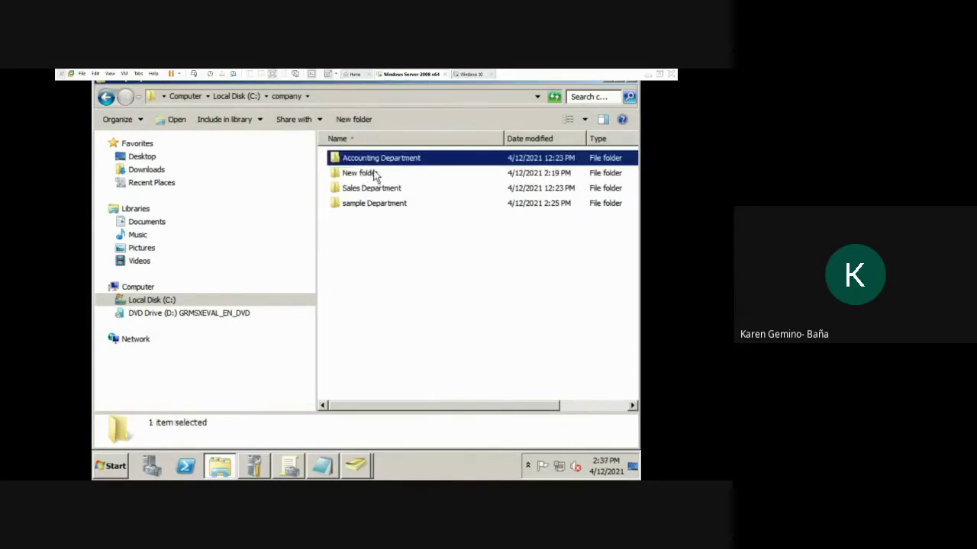
ctrl+click(374, 174)
ctrl+click(376, 187)
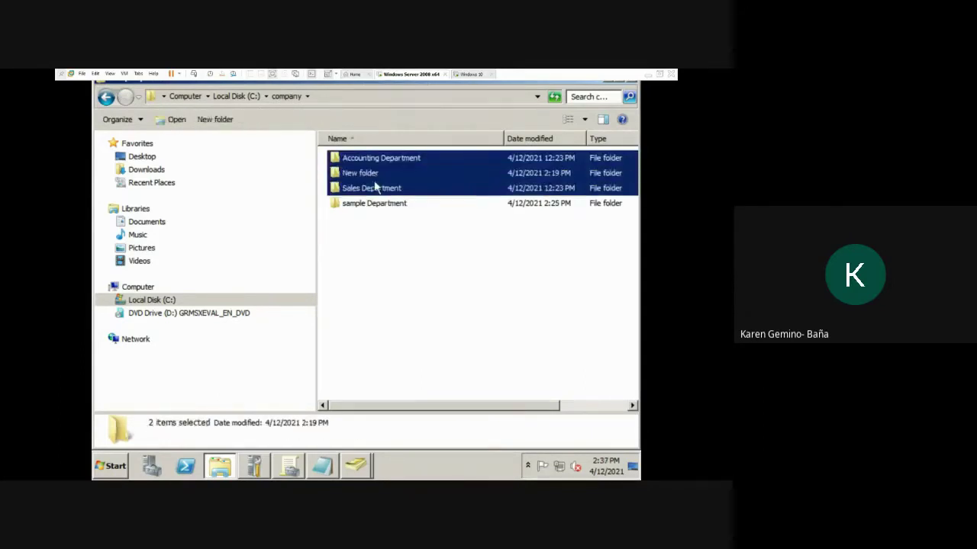
key(Delete)
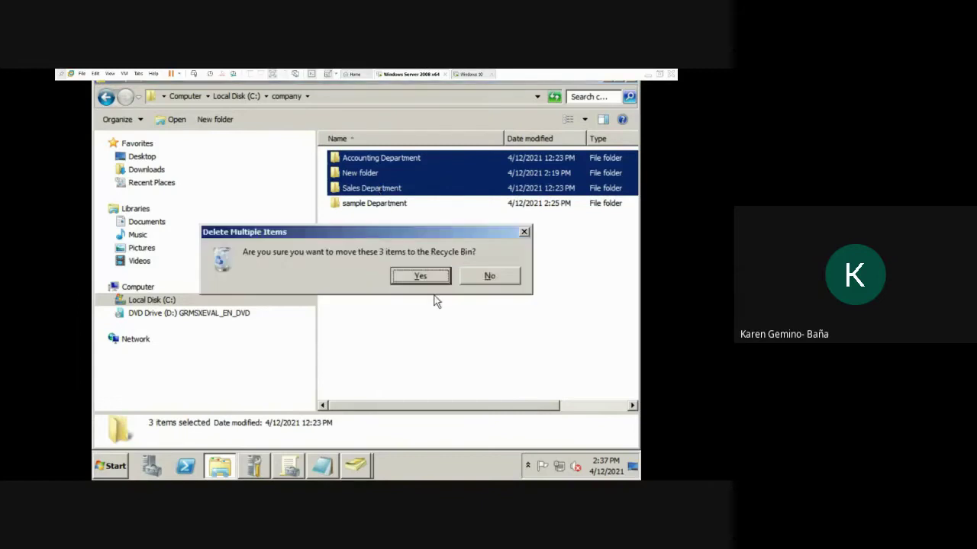
click(433, 281)
click(424, 299)
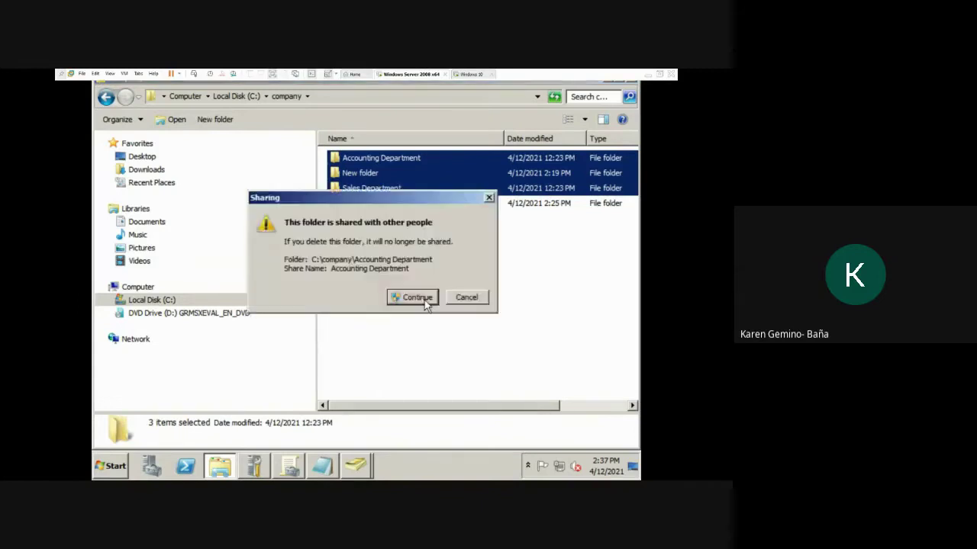
click(425, 301)
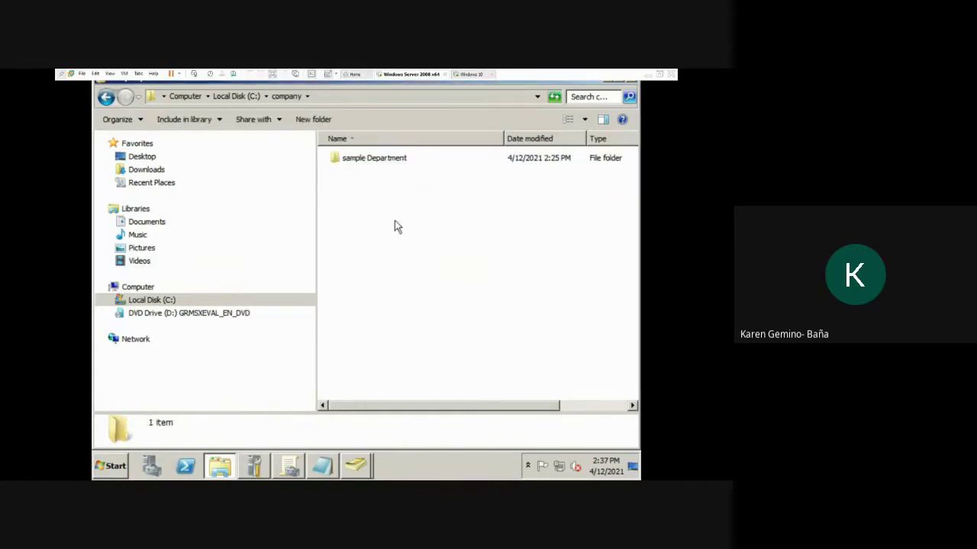
click(390, 163)
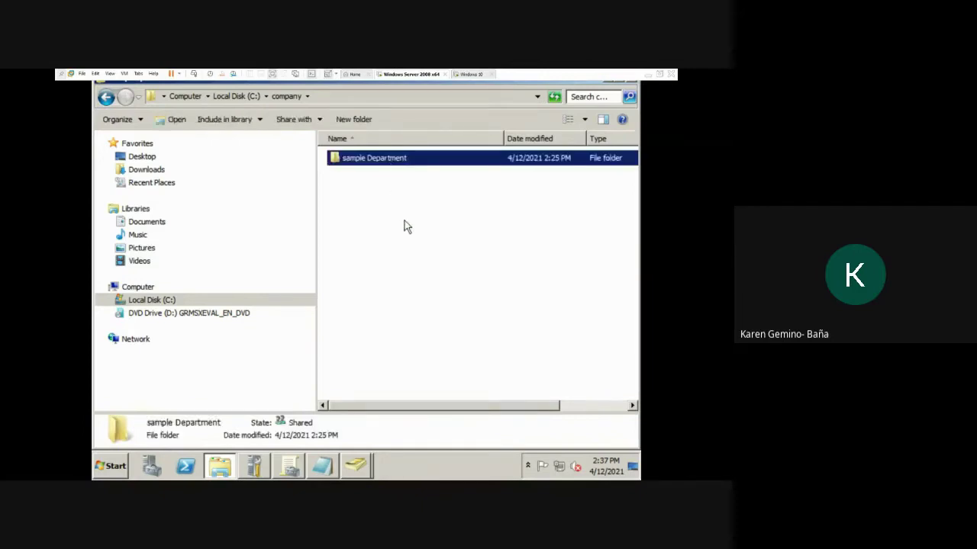
right_click(388, 219)
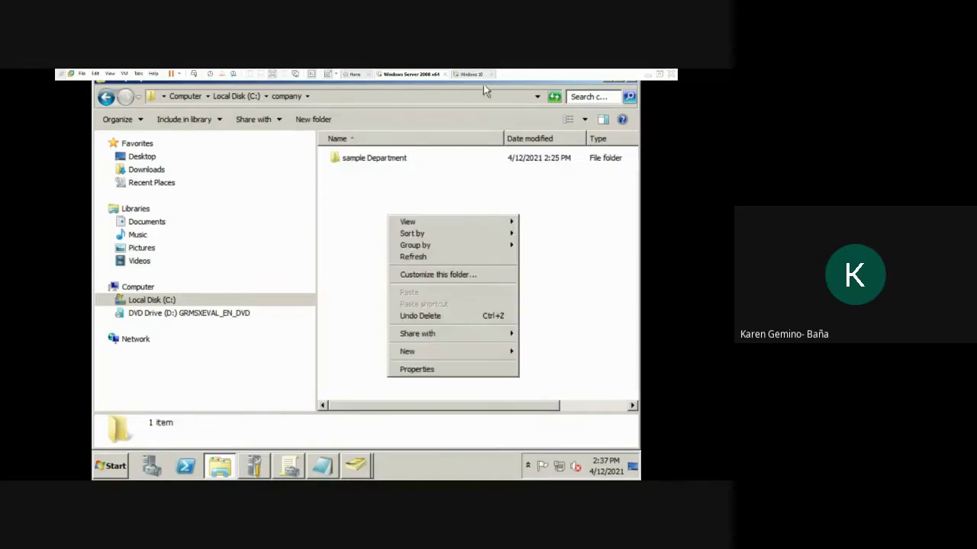
click(470, 74)
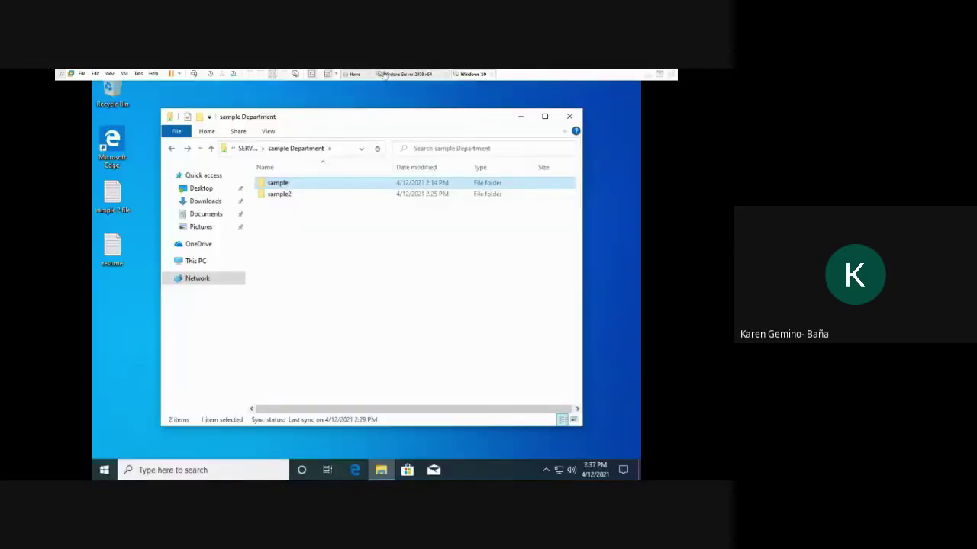
click(410, 74)
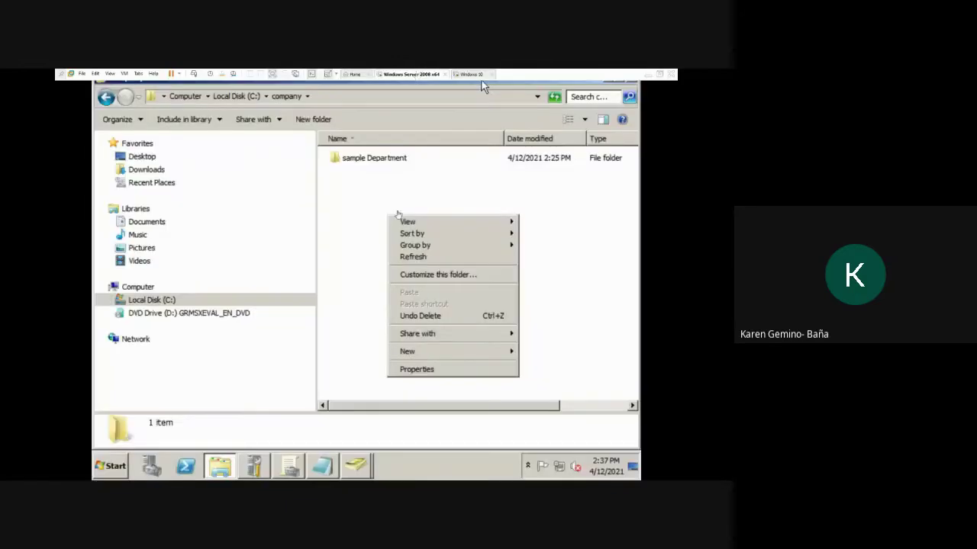
Step: Create a folder named "IT Department" inside the company folder
right_click(343, 201)
mouse_move(399, 338)
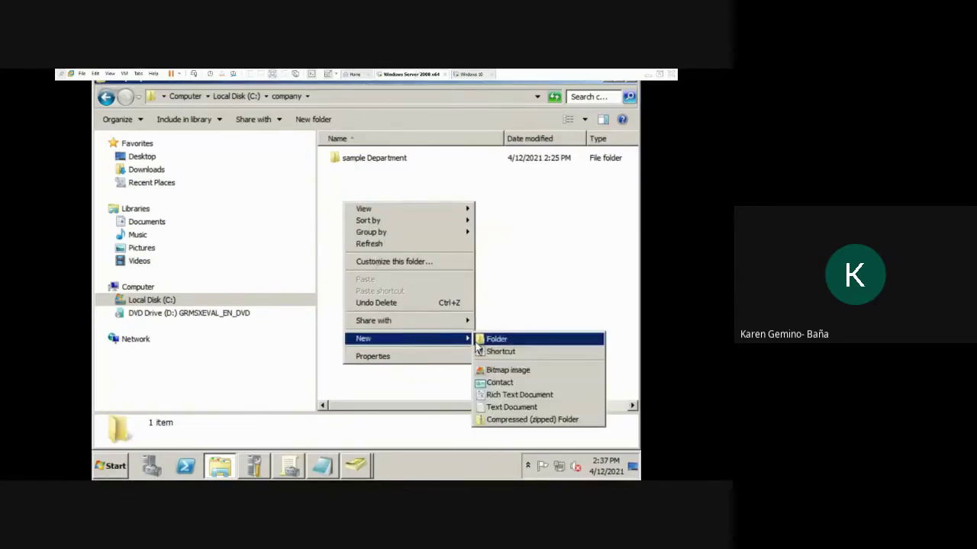
click(488, 340)
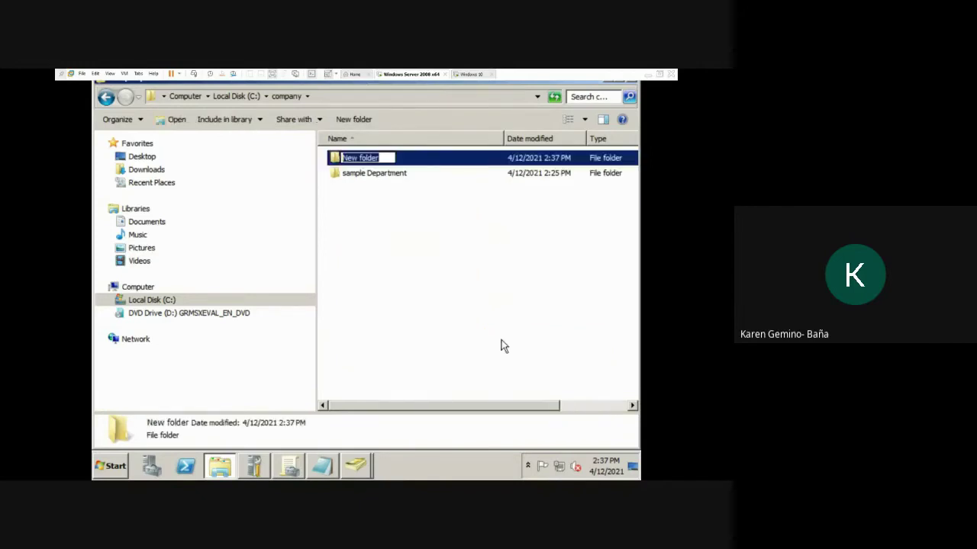
text(IT)
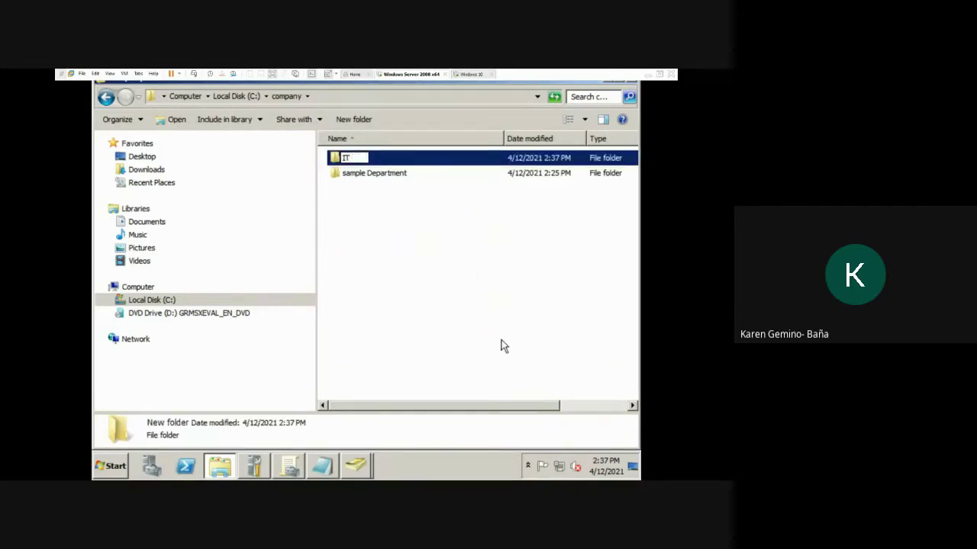
text( Department)
key(Return)
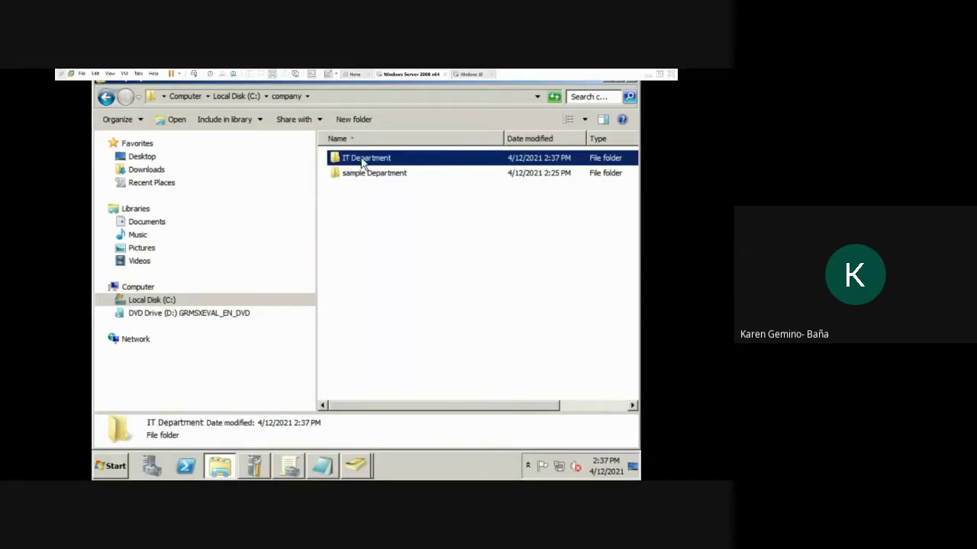
Step: Open Active Directory Users and Computers on the server
click(321, 466)
click(322, 467)
click(109, 467)
mouse_move(323, 347)
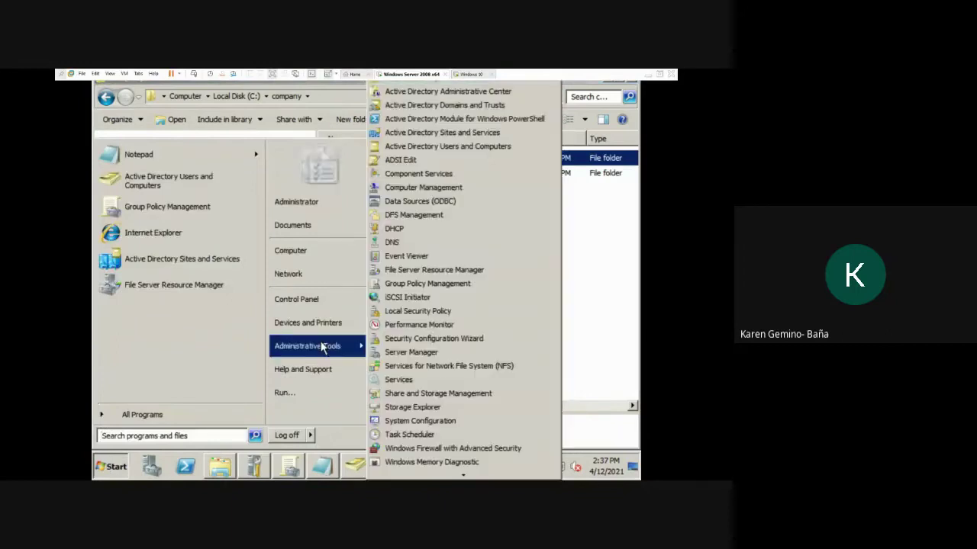
click(453, 147)
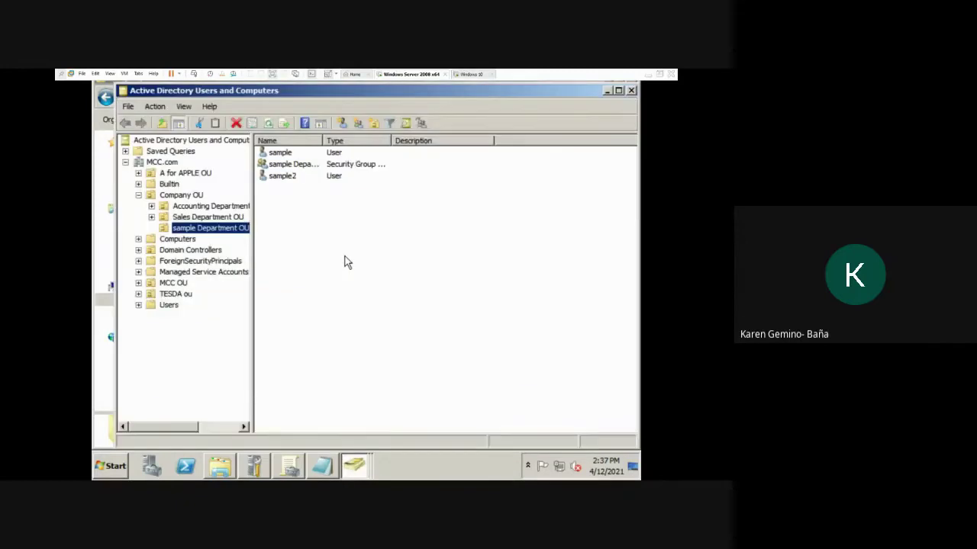
Step: Create an organizational unit named "IT Department OU" inside Company OU, keeping protection from accidental deletion enabled
click(171, 197)
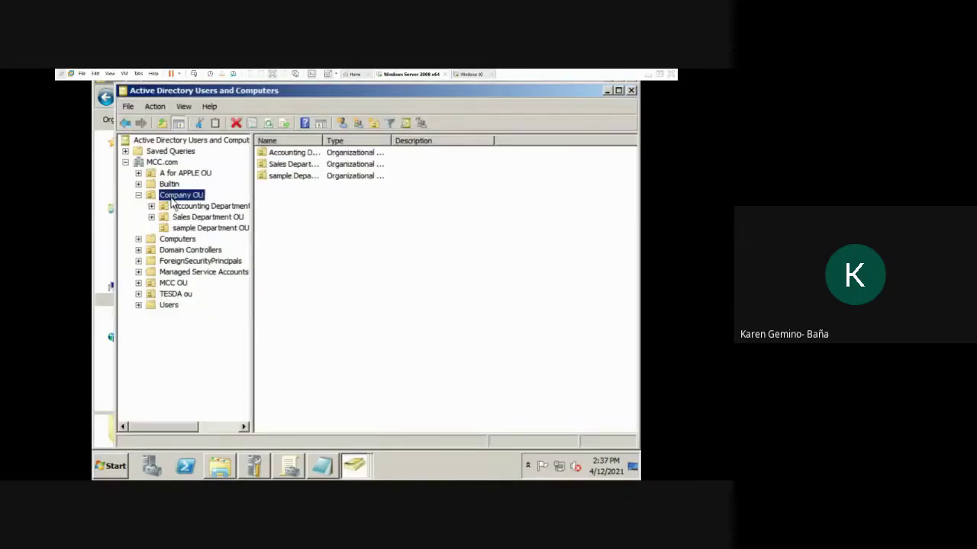
right_click(172, 199)
mouse_move(229, 245)
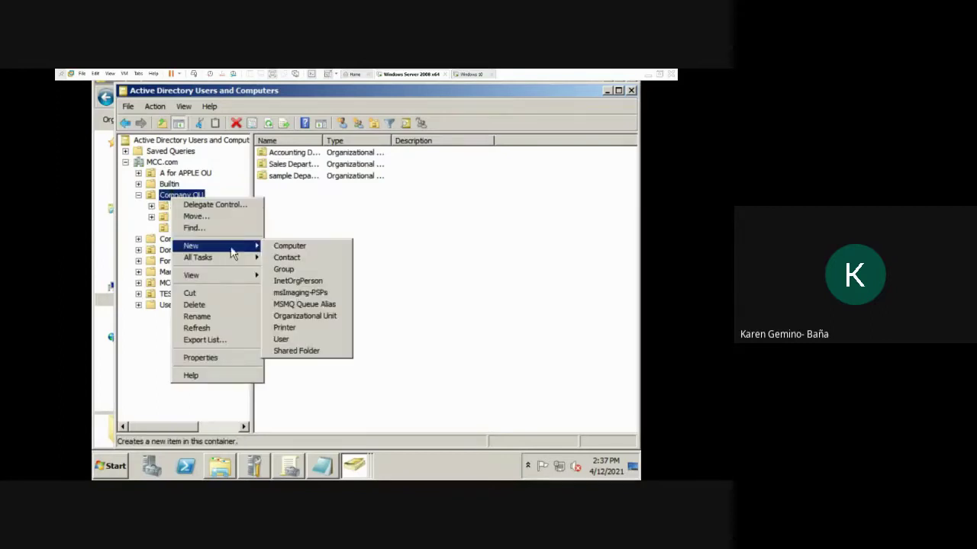
click(309, 316)
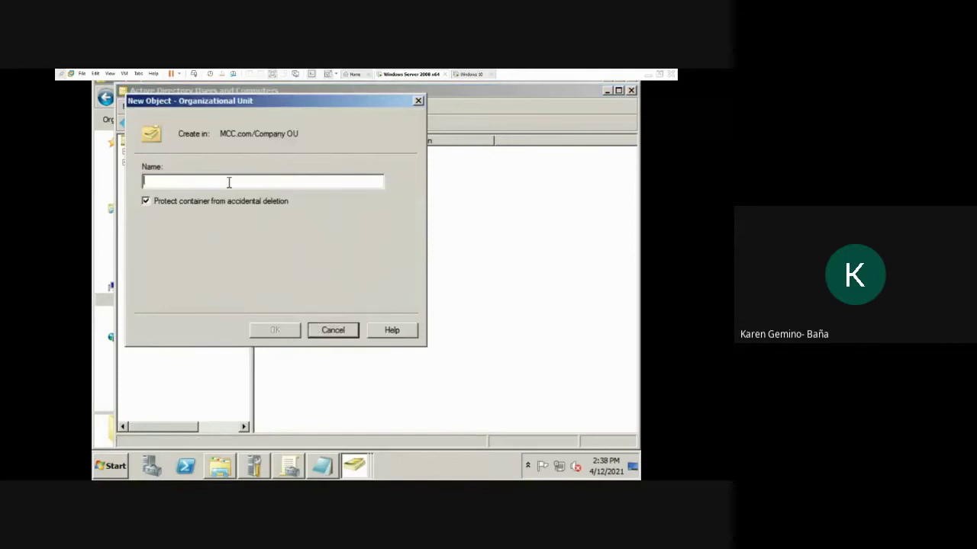
text(IT Department OU)
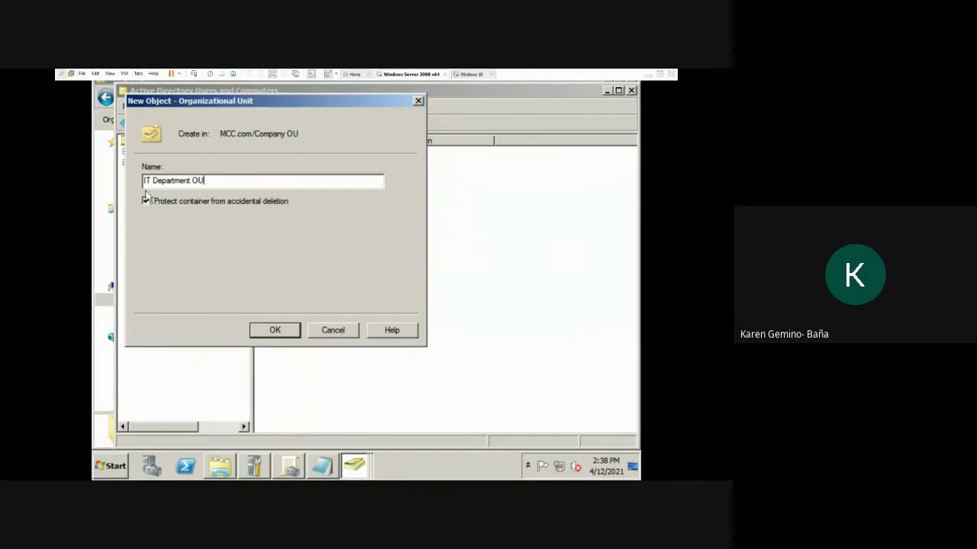
click(277, 333)
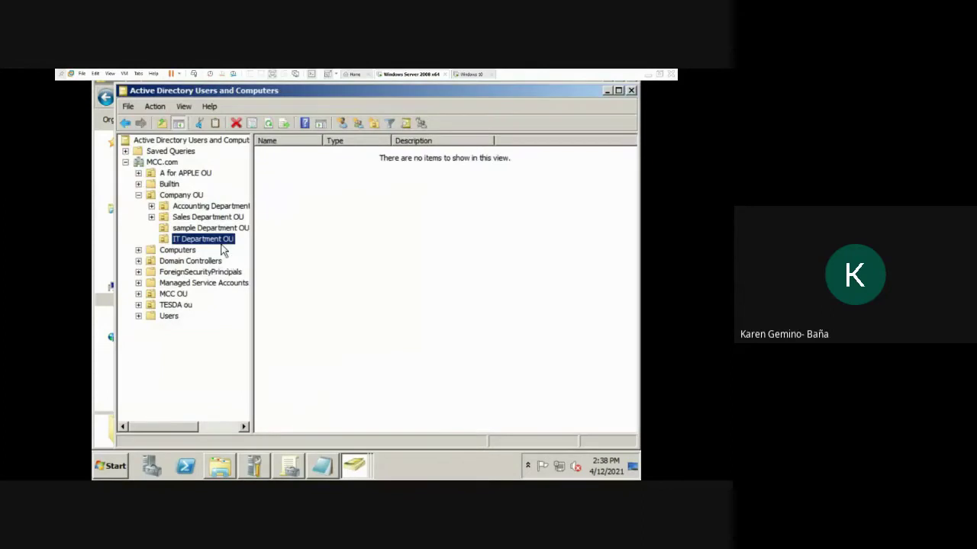
Step: Create a global security group named "IT Department group" in IT Department OU
right_click(352, 214)
mouse_move(395, 265)
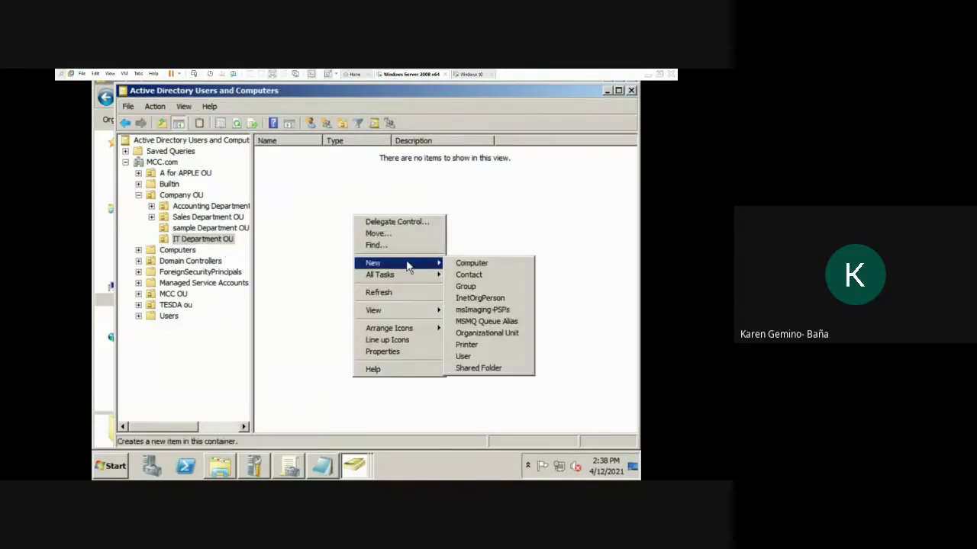
click(489, 289)
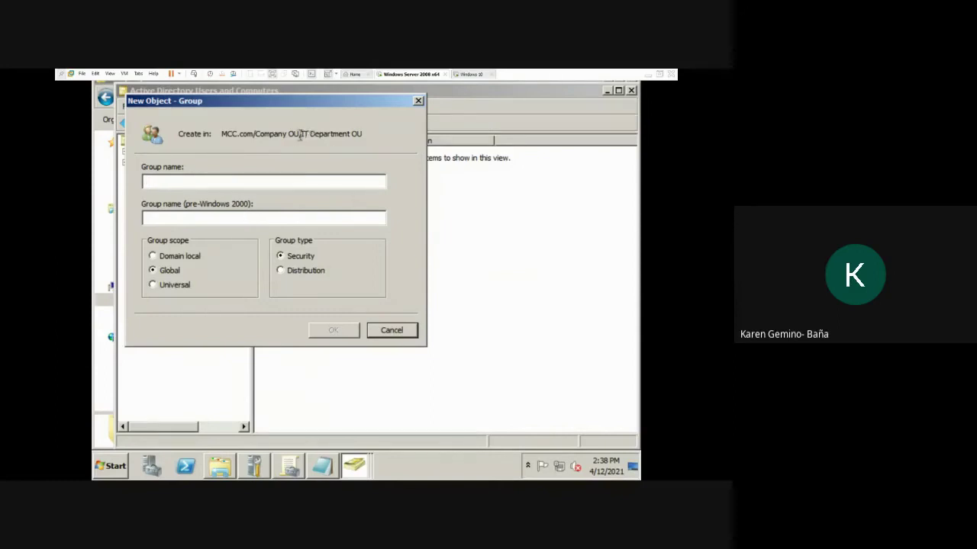
drag(300, 134, 354, 135)
key(ctrl+c)
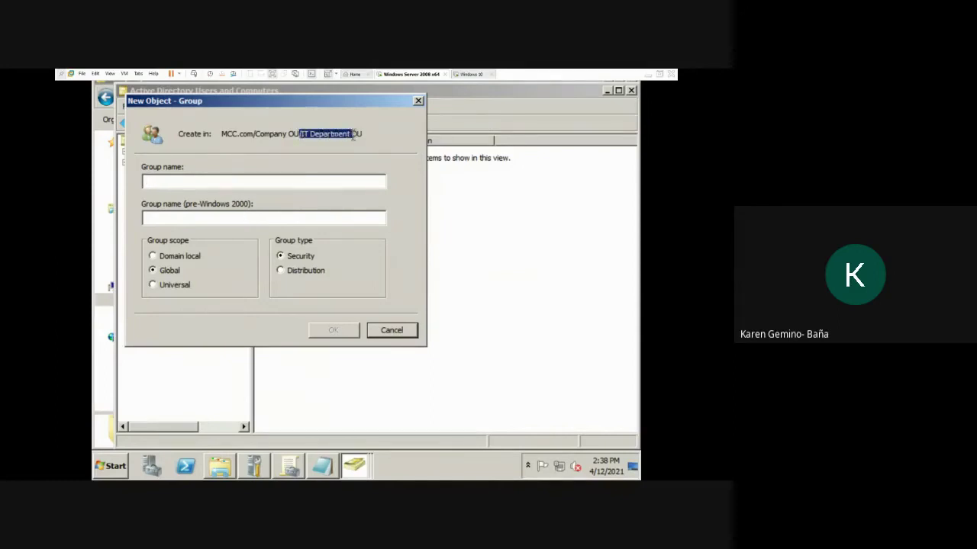
click(209, 178)
key(ctrl+v)
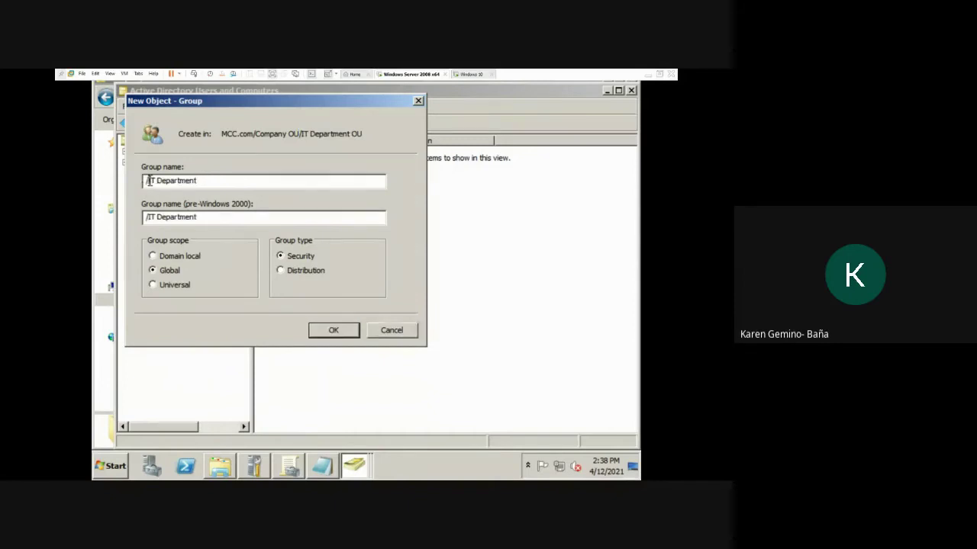
click(149, 181)
key(BackSpace)
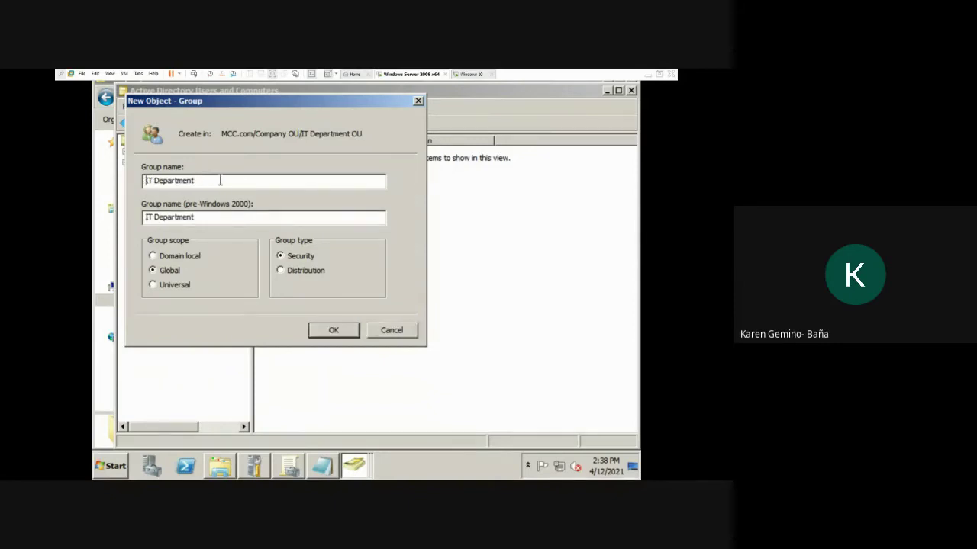
text(group)
click(338, 332)
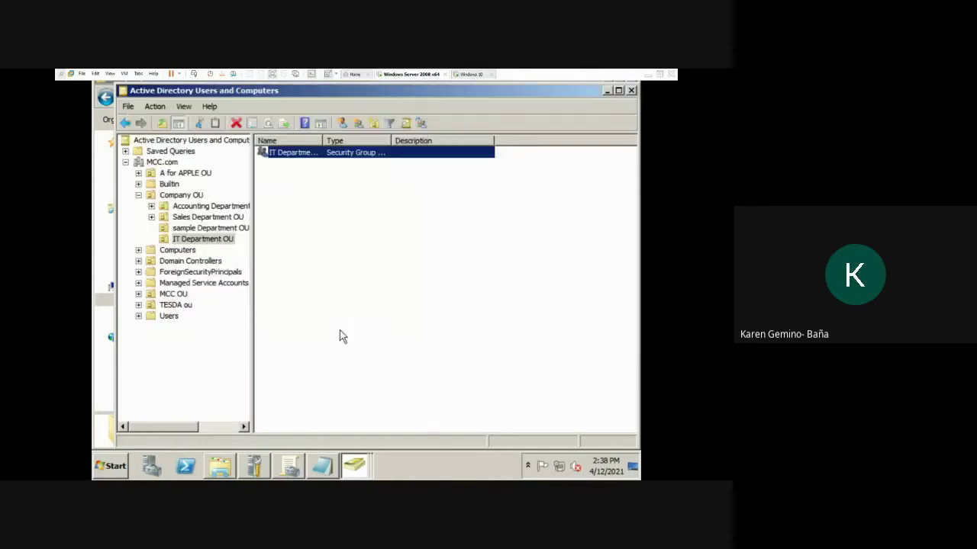
Step: Start a new user in IT Department OU with first name "tech1" and fill in the matching logon name
right_click(323, 208)
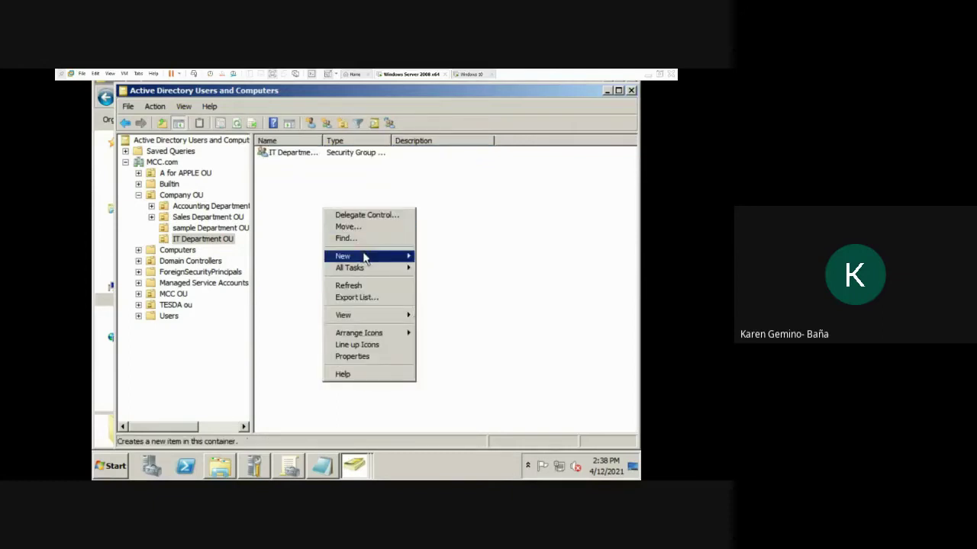
mouse_move(367, 257)
click(433, 350)
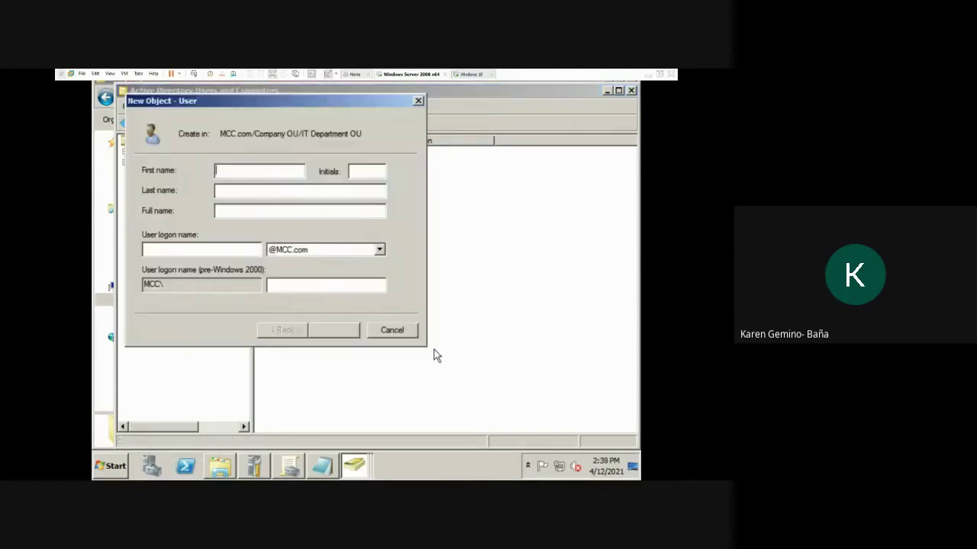
text(tech)
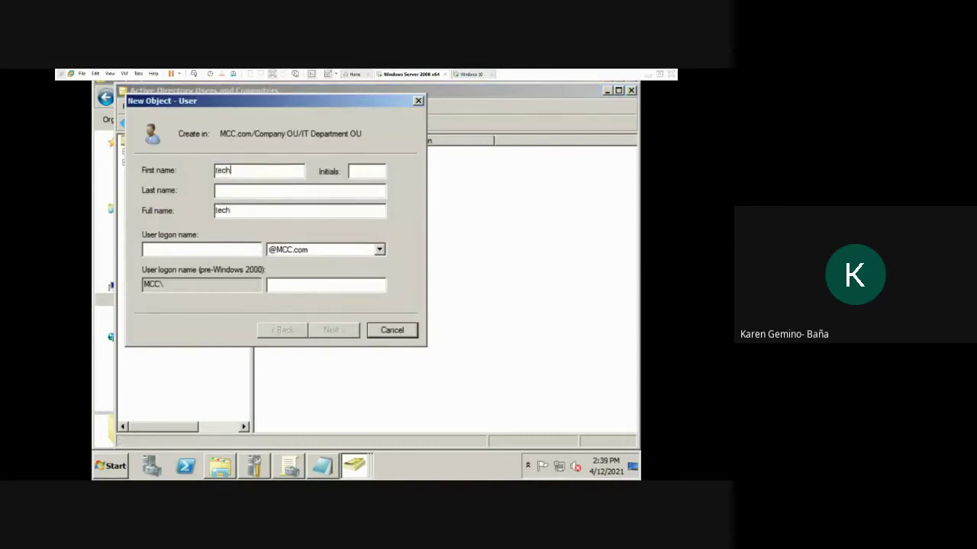
text(1)
text(t)
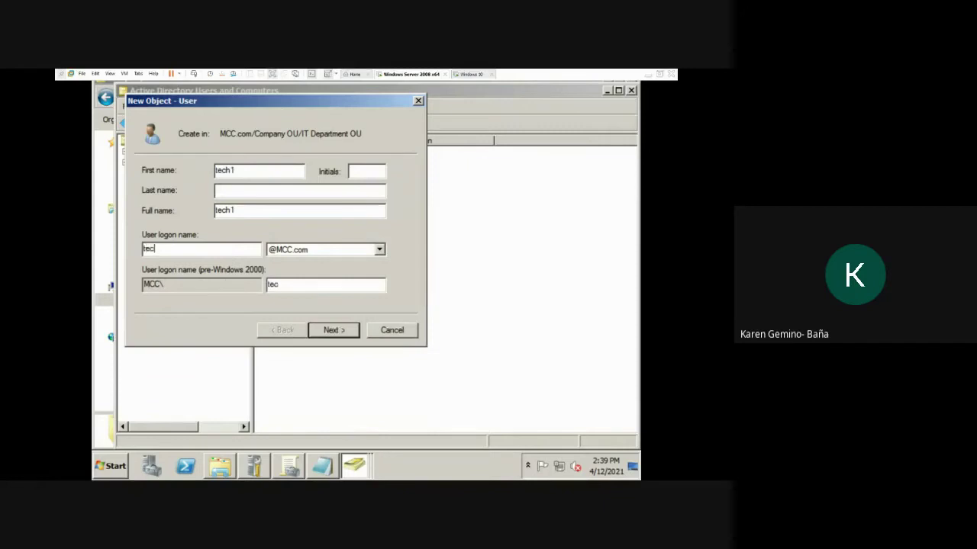
click(331, 329)
Step: Enter and confirm the account password, require no change at next logon, disallow user password changes, and finish creating tech1
click(146, 216)
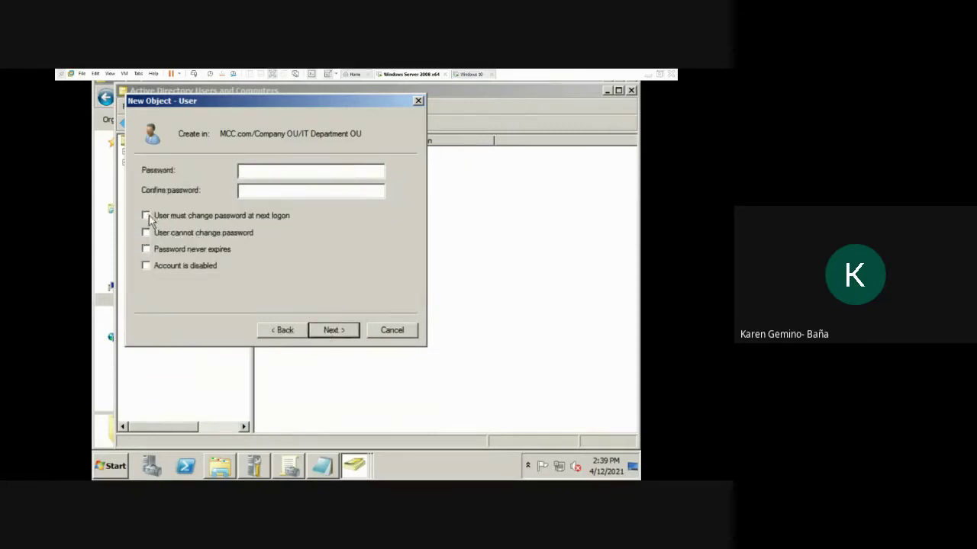
click(146, 232)
click(269, 172)
key(BackSpace)
text(••••••••••)
key(Tab)
text(••••••••)
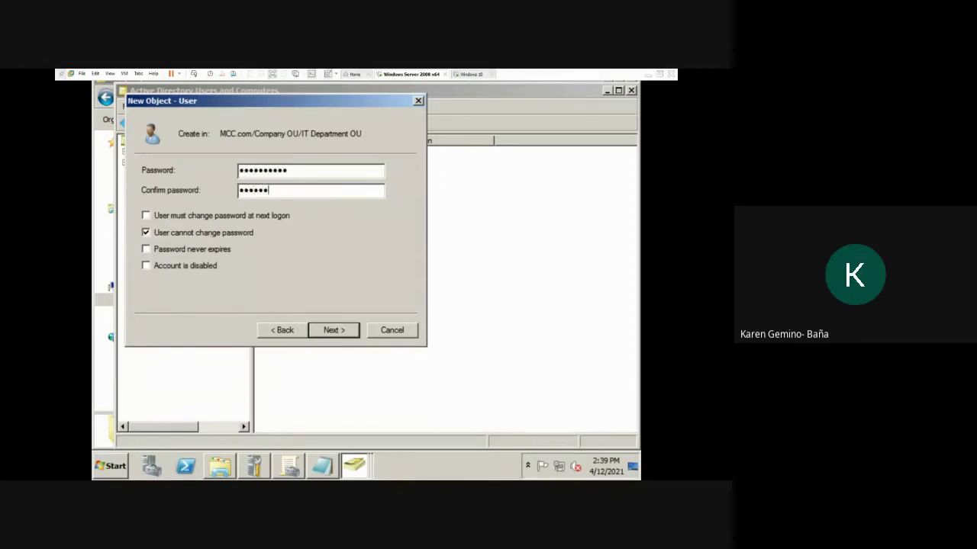
text(••)
click(335, 329)
click(333, 329)
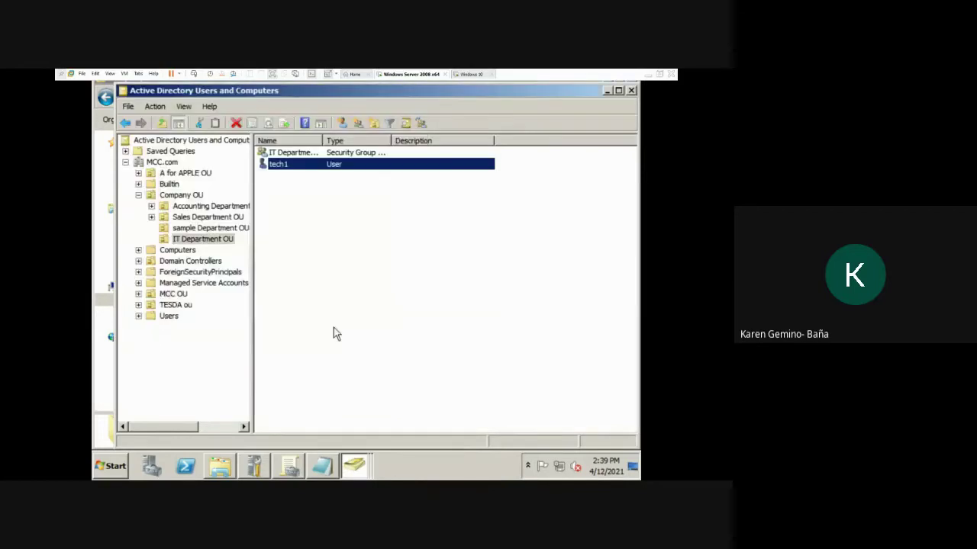
Step: Add the user tech1 to "IT Department group" and return to the company folder
right_click(289, 174)
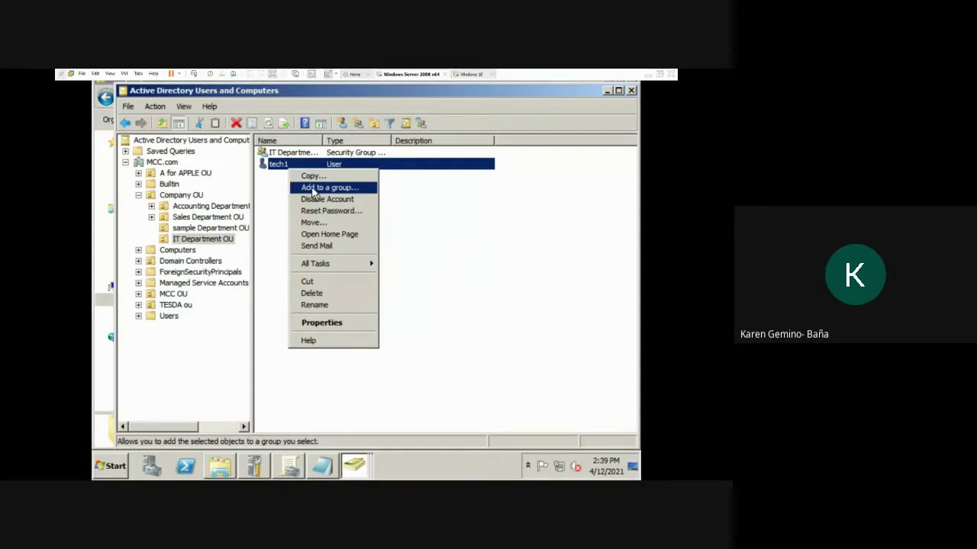
click(312, 190)
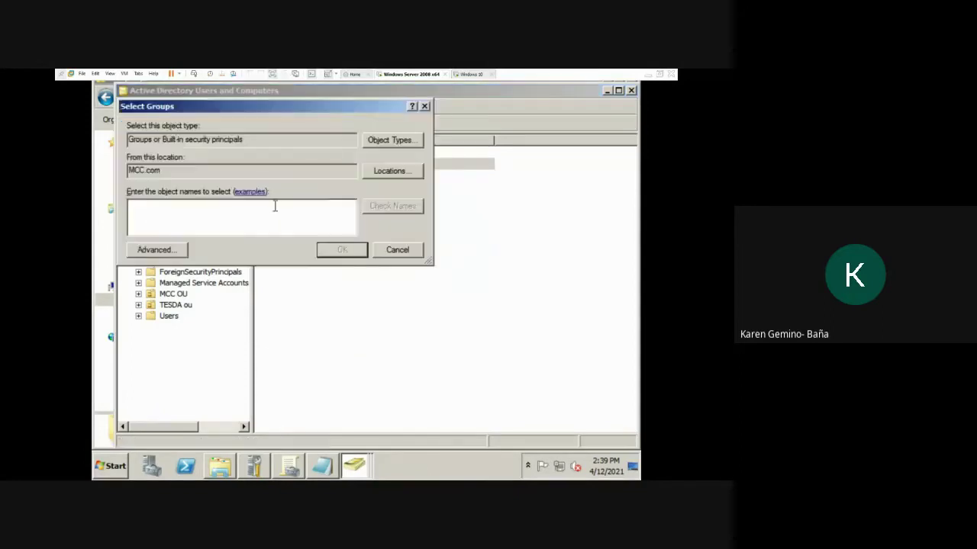
key(ctrl+v)
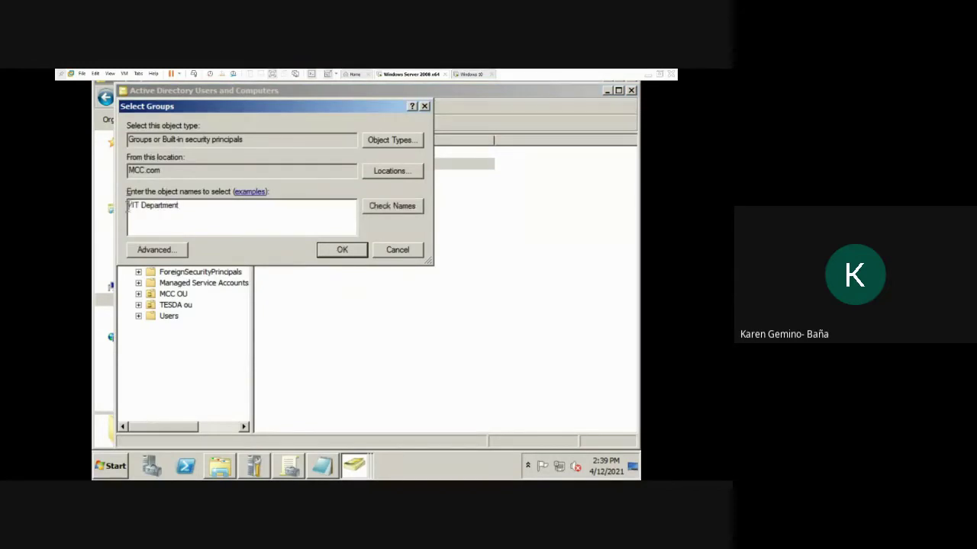
click(129, 212)
key(Delete)
text(groiup)
key(BackSpace)
key(BackSpace)
key(BackSpace)
text(up)
click(378, 208)
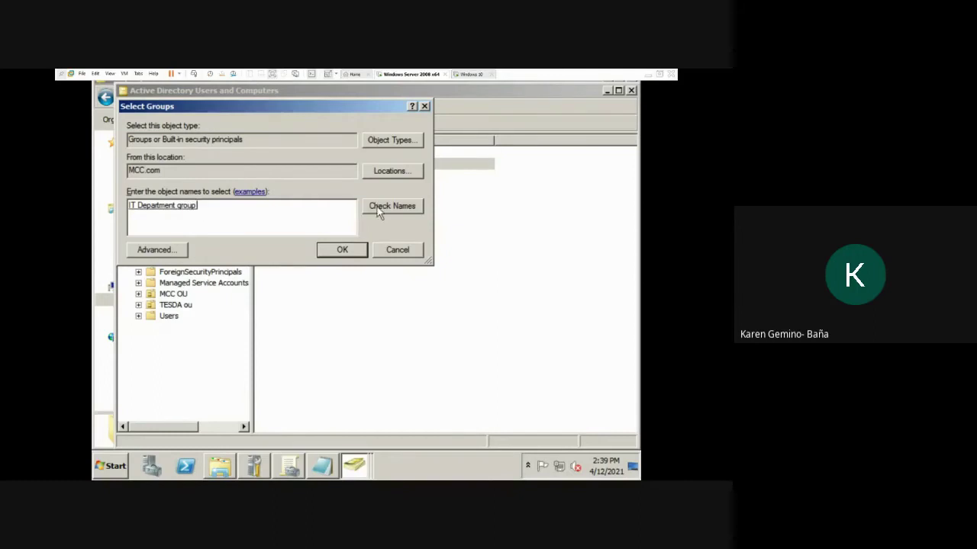
click(343, 249)
click(455, 310)
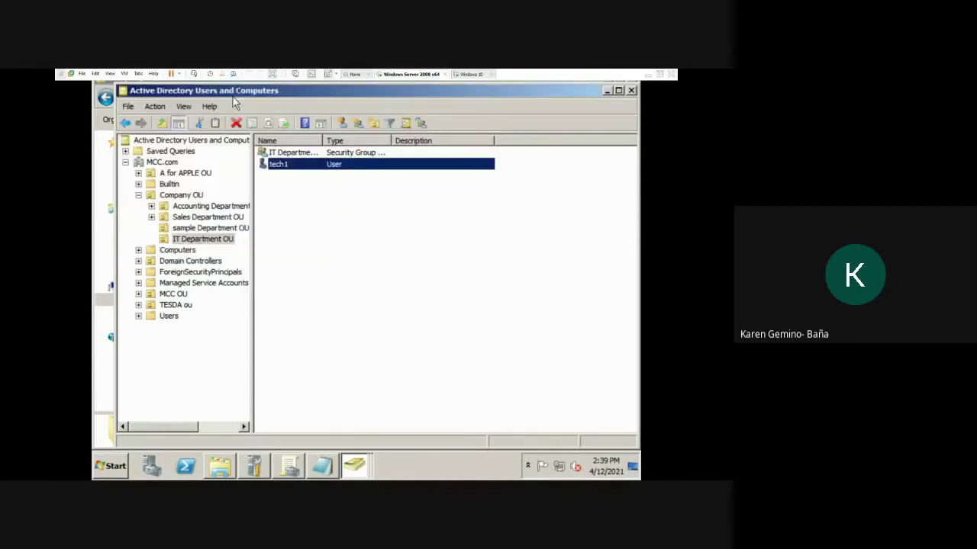
click(279, 154)
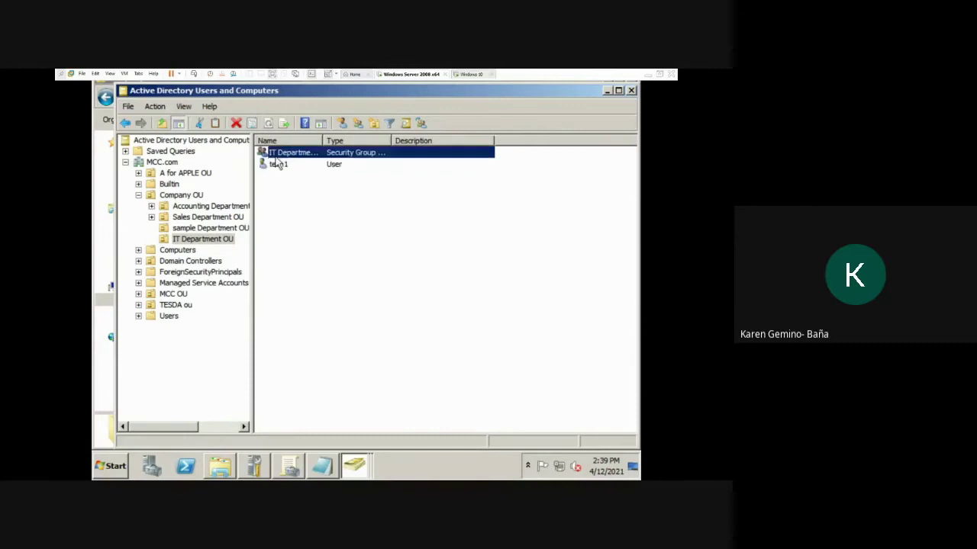
click(631, 90)
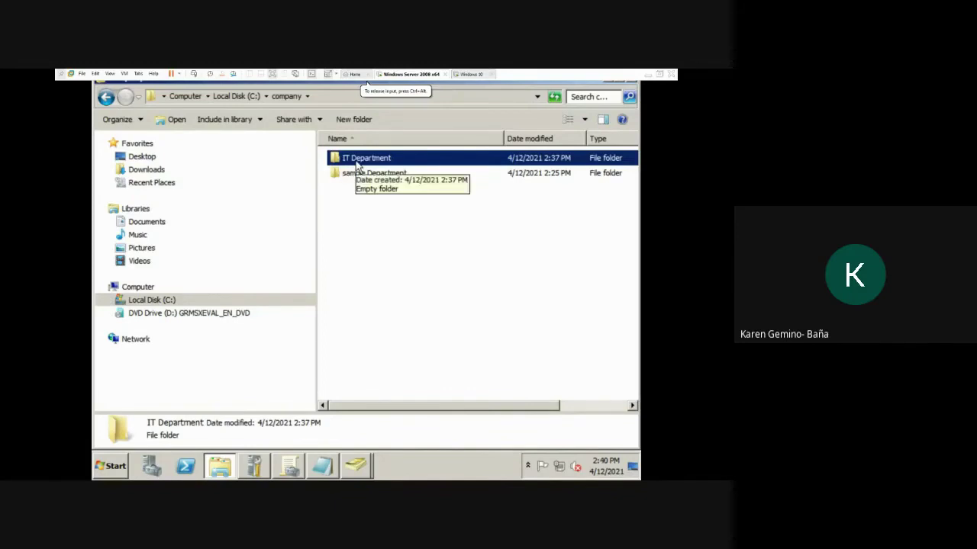
Step: Enable sharing of the IT Department folder through Advanced Sharing, keeping the share name "IT Department"
right_click(356, 166)
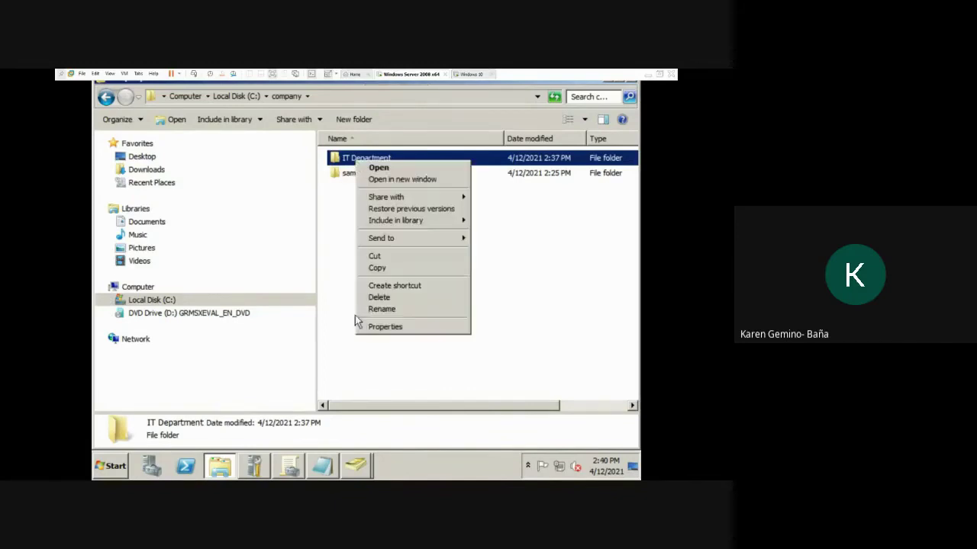
click(384, 328)
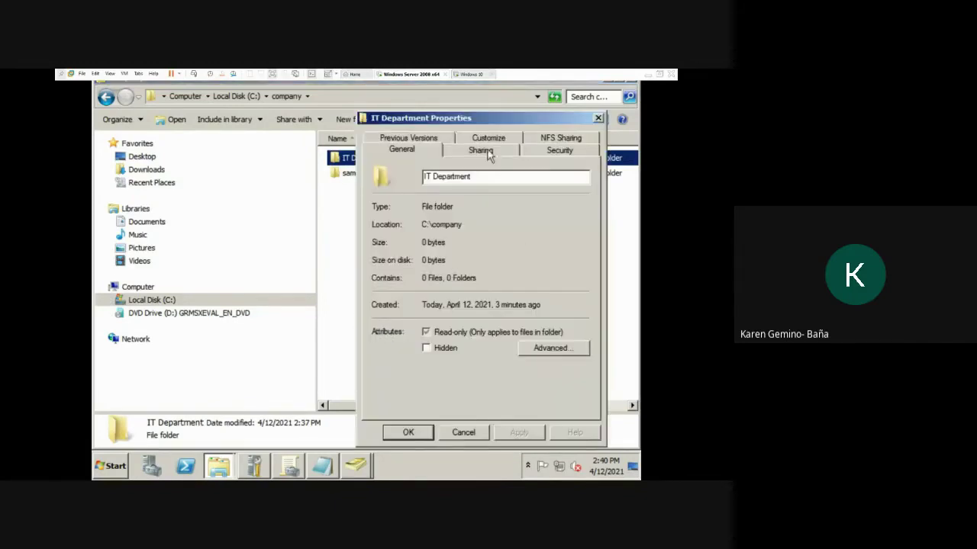
click(486, 151)
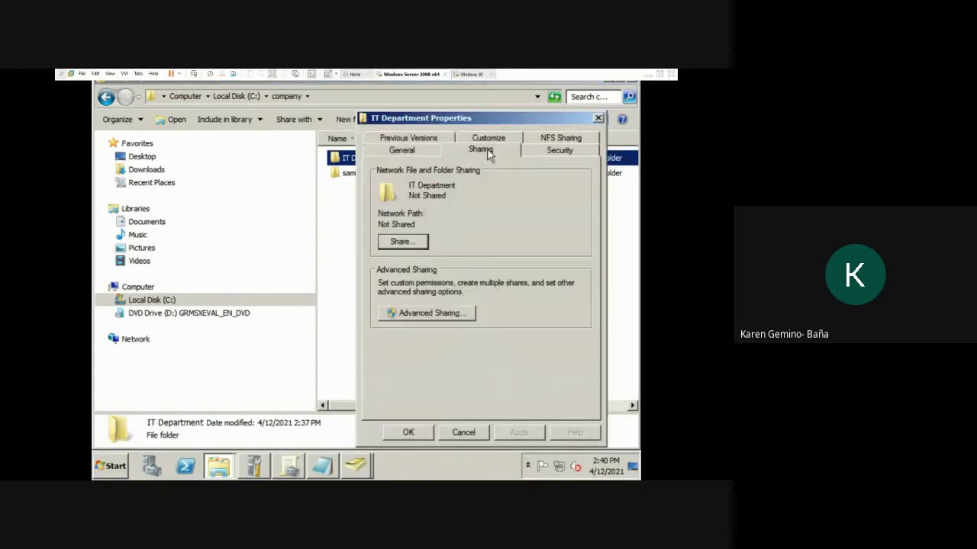
click(438, 314)
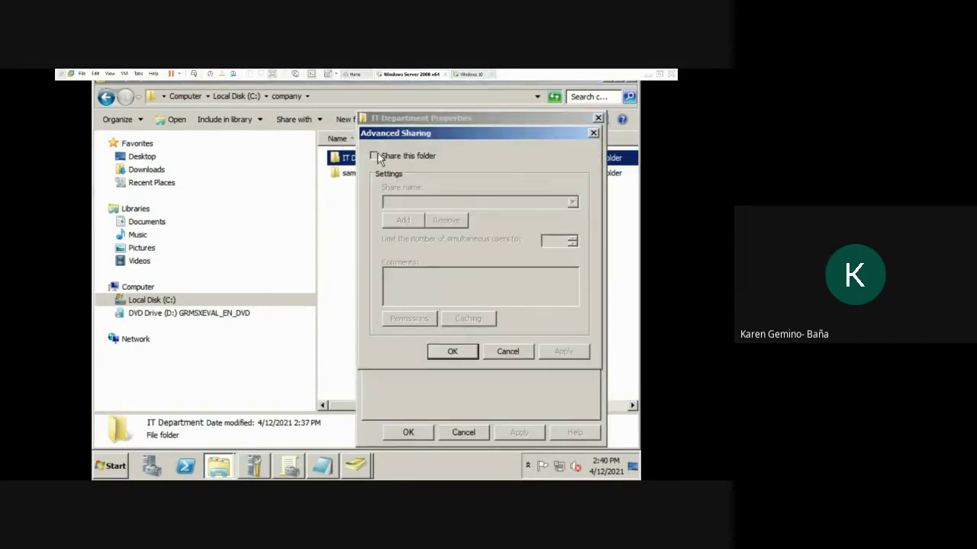
click(374, 156)
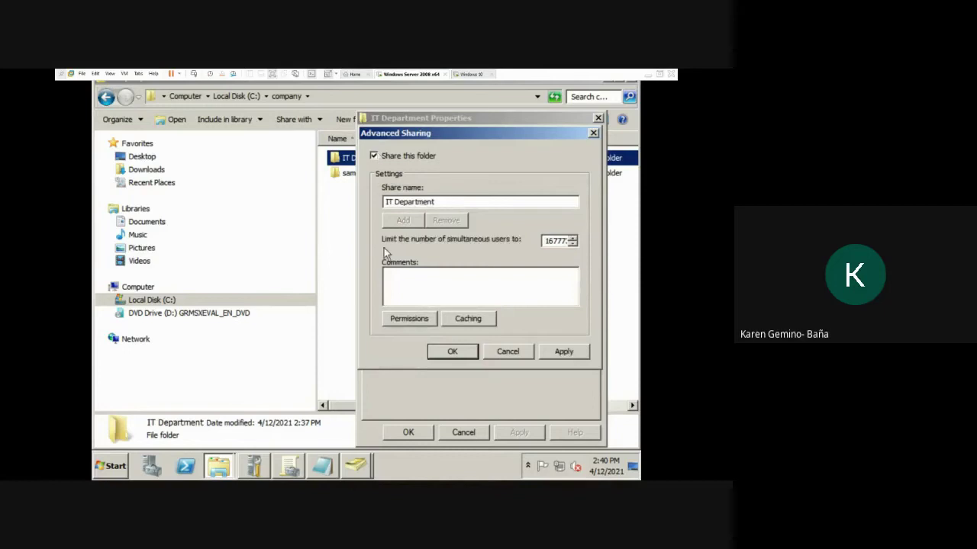
Step: Replace Everyone in the folder's share permissions with "IT Department group" and allow it Full Control
click(409, 318)
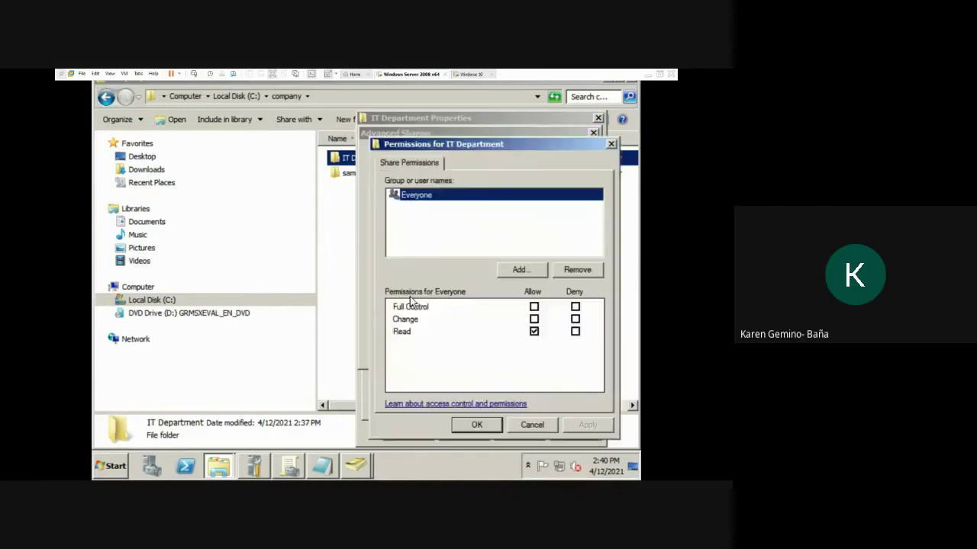
click(586, 274)
click(520, 270)
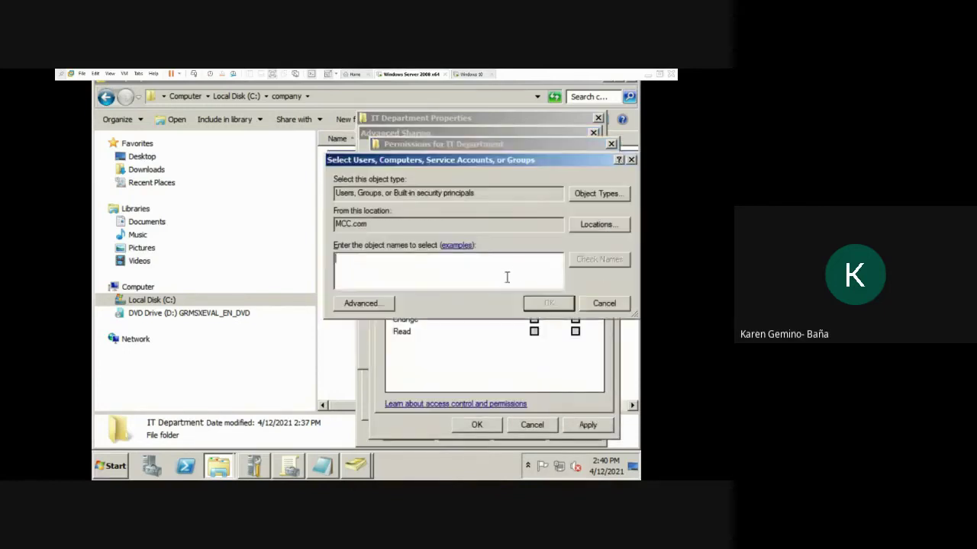
text(IT Department)
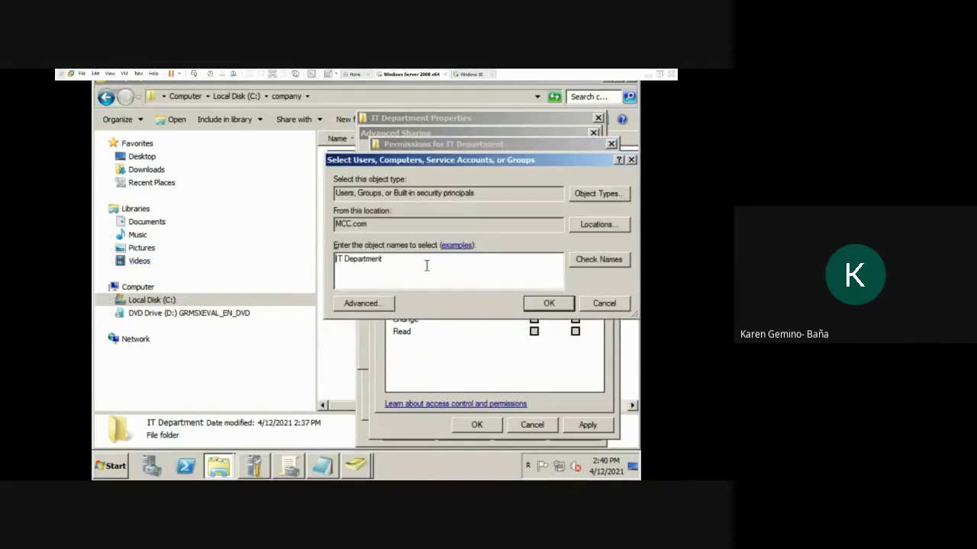
text(group)
click(591, 264)
click(548, 303)
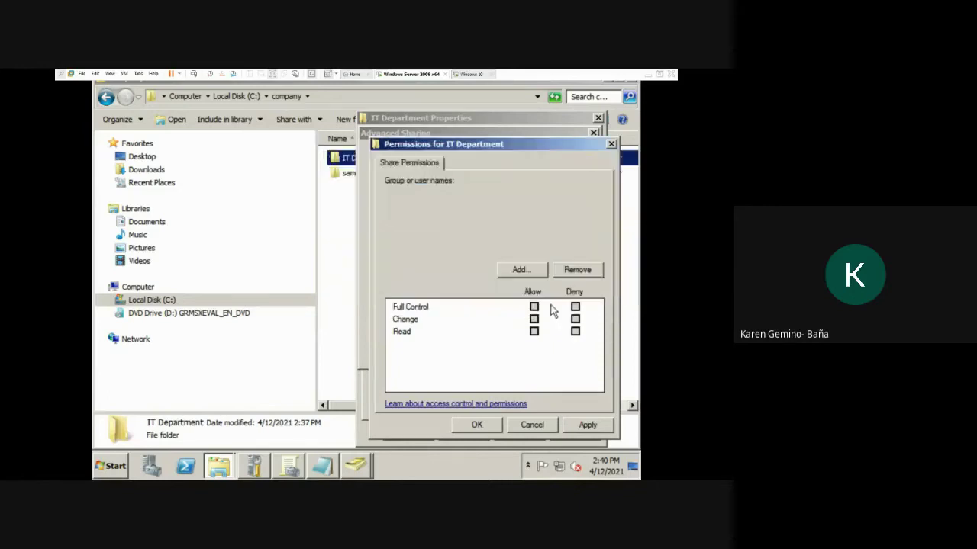
click(534, 308)
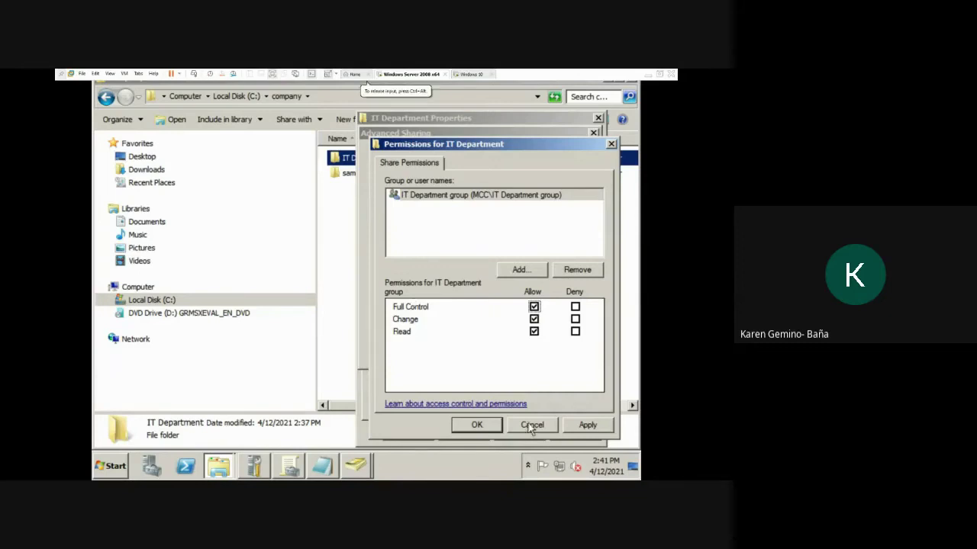
Step: Apply the IT Department share permissions and confirm the folder's Advanced Sharing settings
click(587, 426)
click(477, 425)
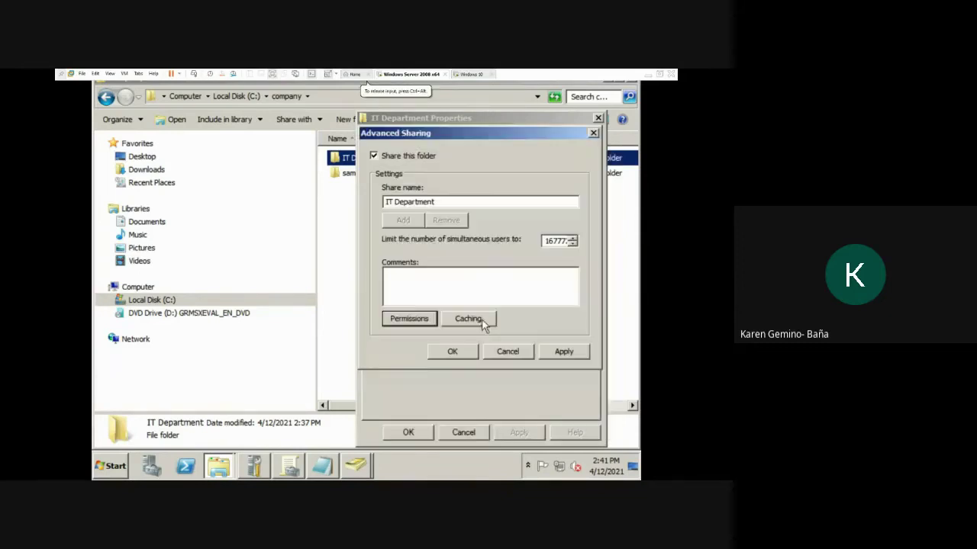
click(563, 351)
click(469, 352)
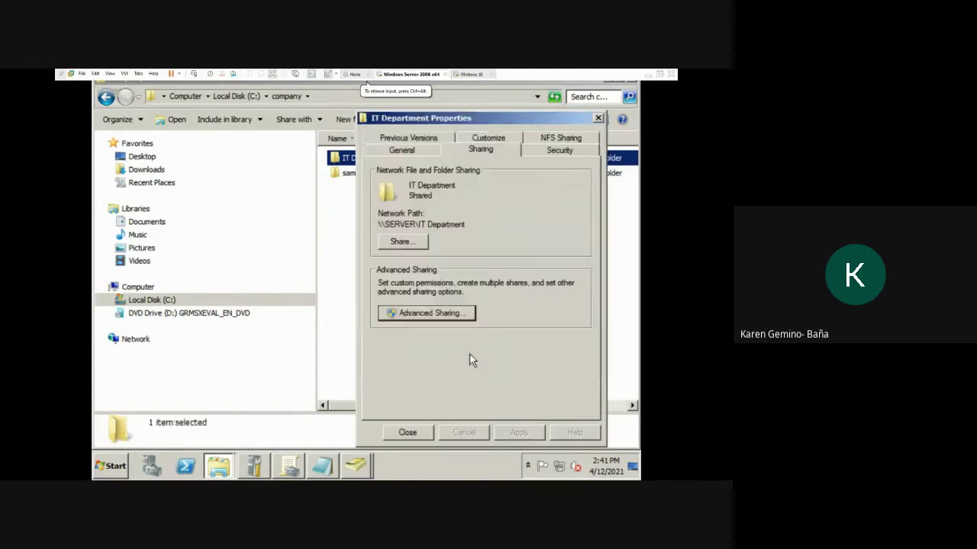
Step: Copy the IT Department folder's network path over the old path in Notepad, and close the folder's properties
drag(463, 224, 377, 225)
key(ctrl+c)
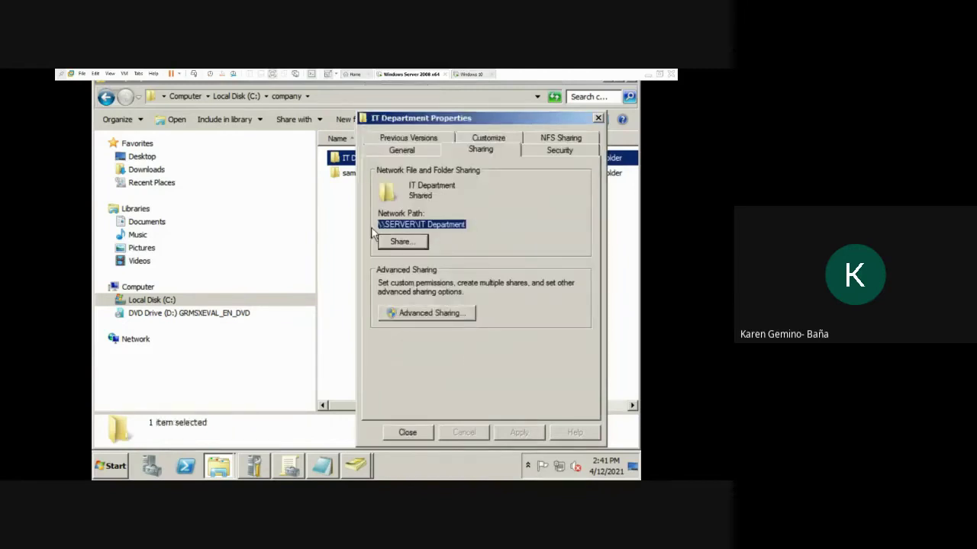
click(322, 465)
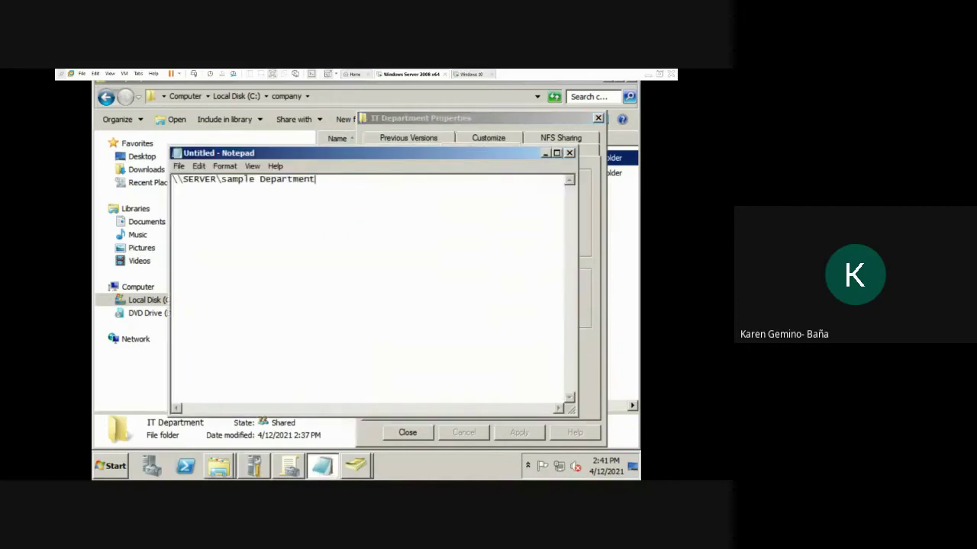
drag(315, 181, 107, 192)
key(ctrl+v)
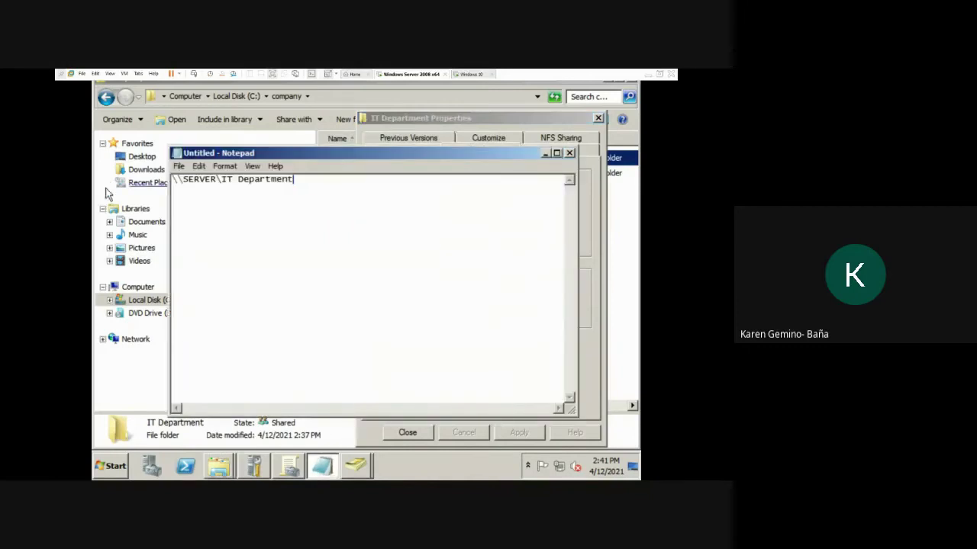
key(Return)
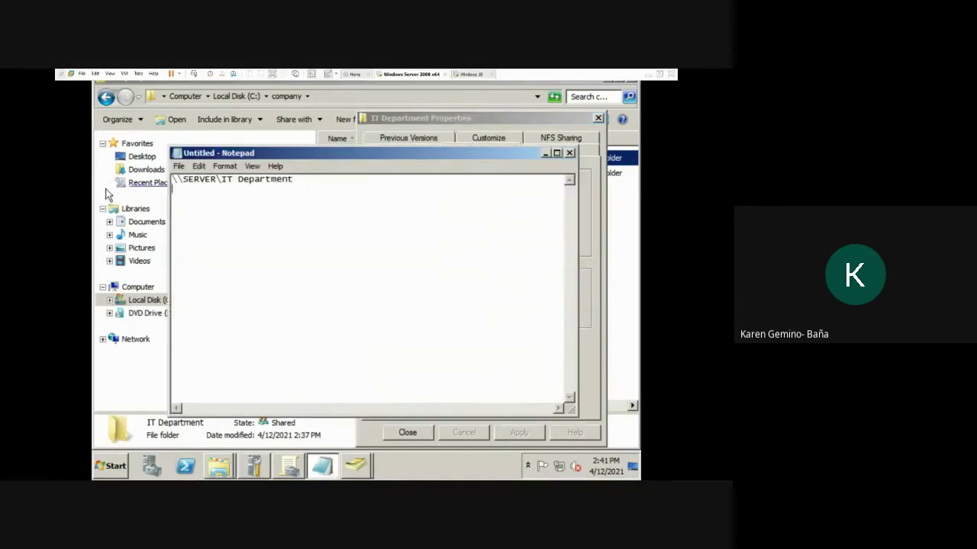
click(543, 153)
click(408, 433)
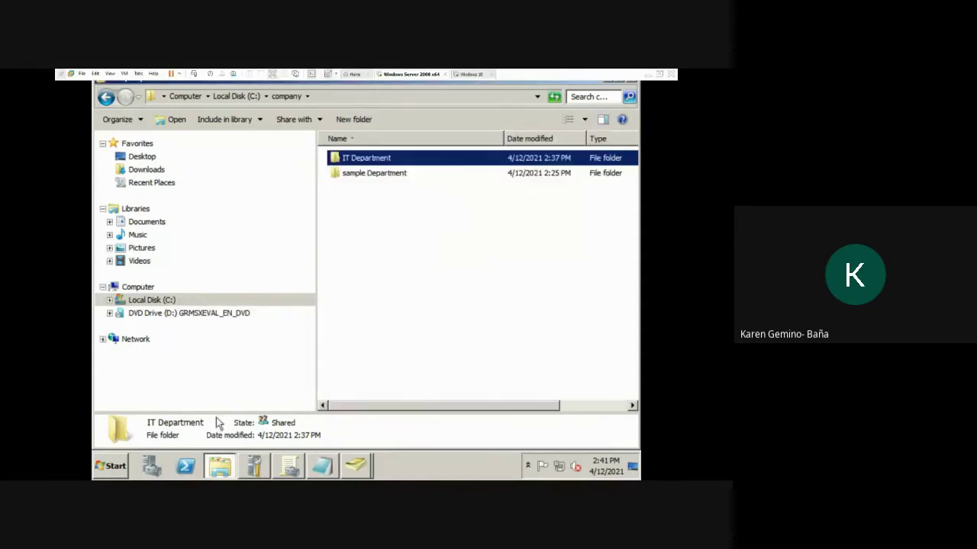
Step: Switch to Group Policy Management and select the IT Department OU under Company OU
click(110, 466)
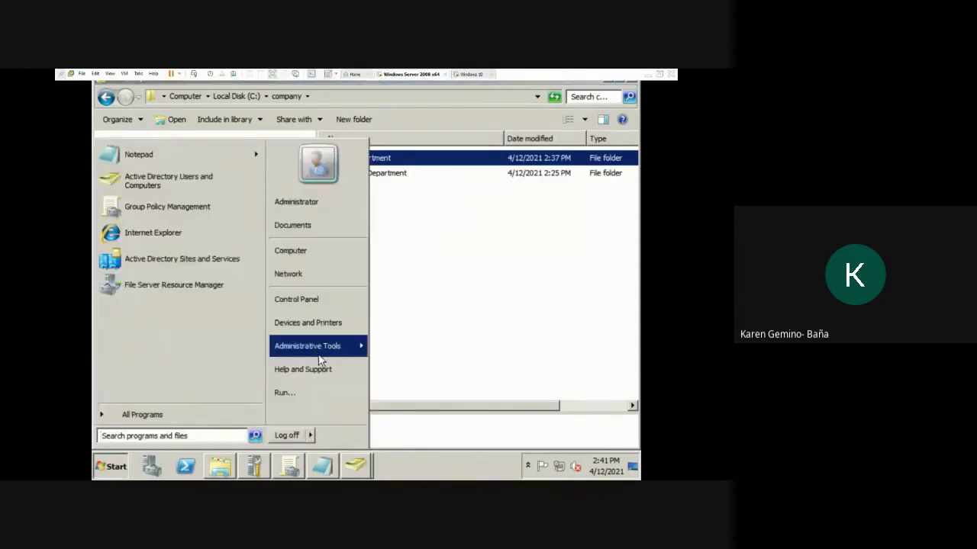
mouse_move(319, 354)
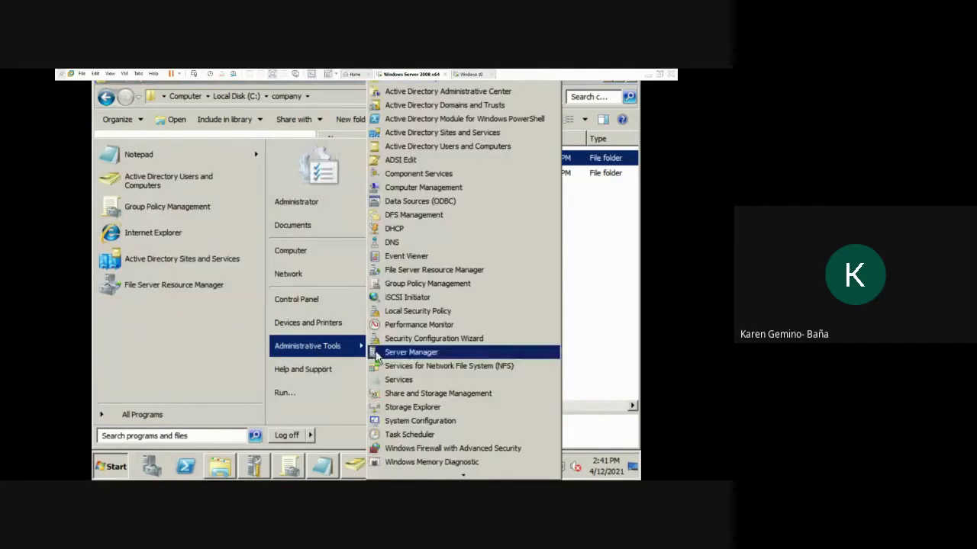
click(424, 286)
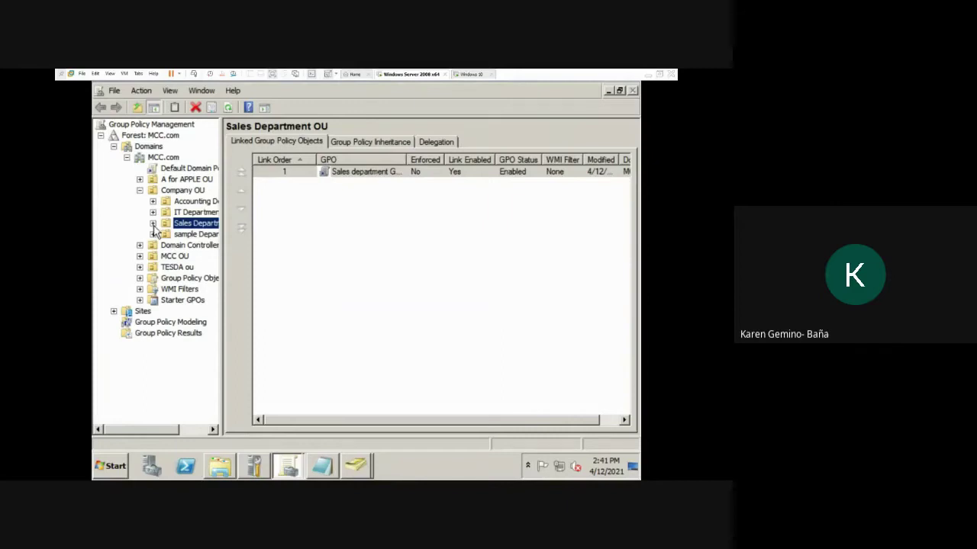
click(152, 212)
click(189, 214)
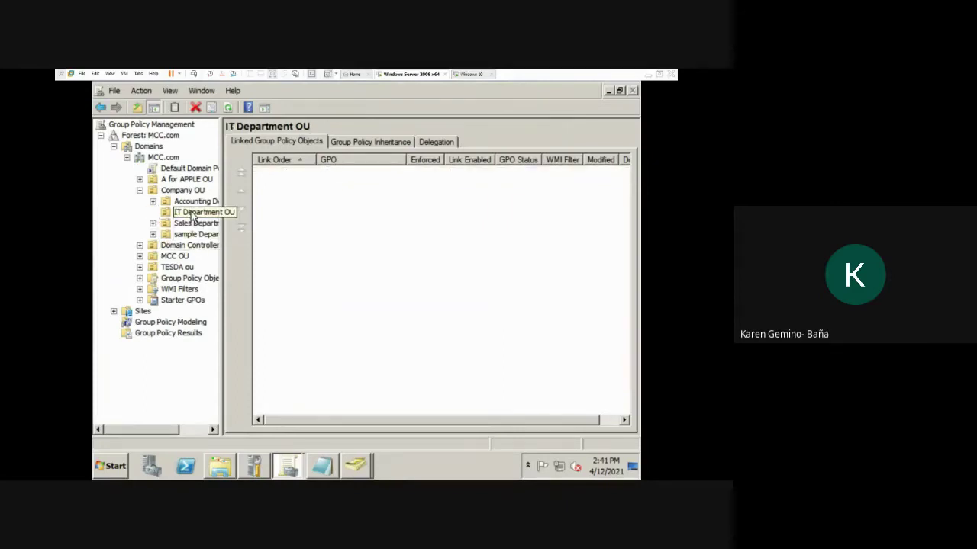
Step: Create a GPO named "IT Department gpo" and link it to the IT Department OU
right_click(193, 217)
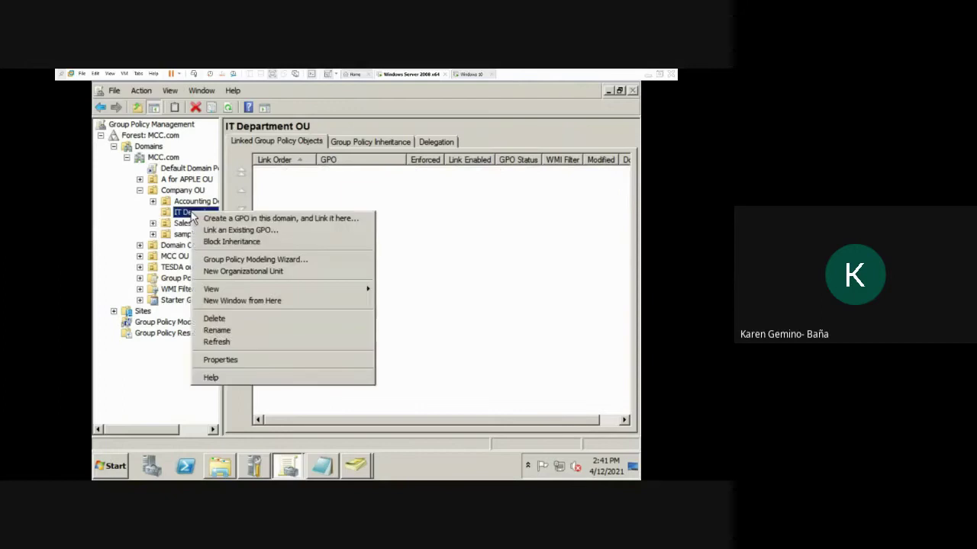
click(234, 219)
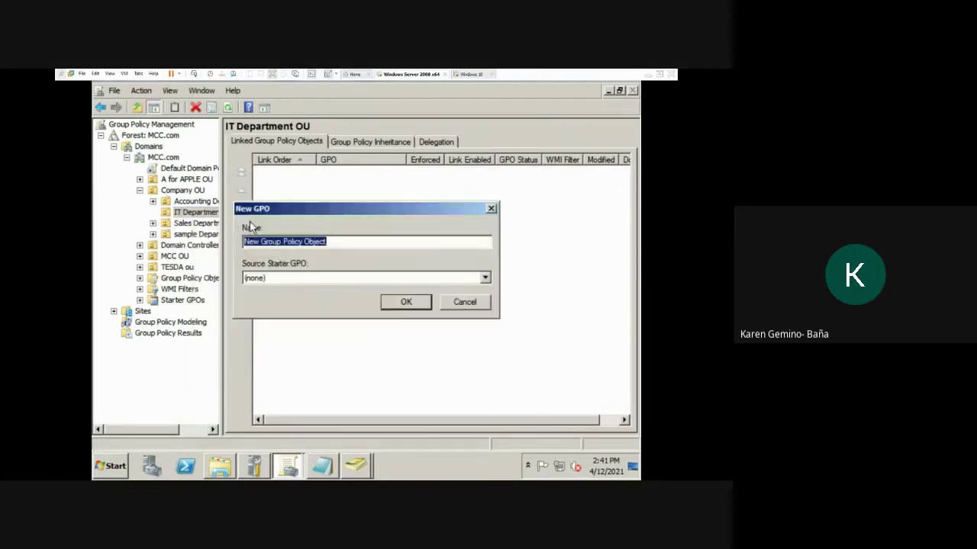
key(ctrl+v)
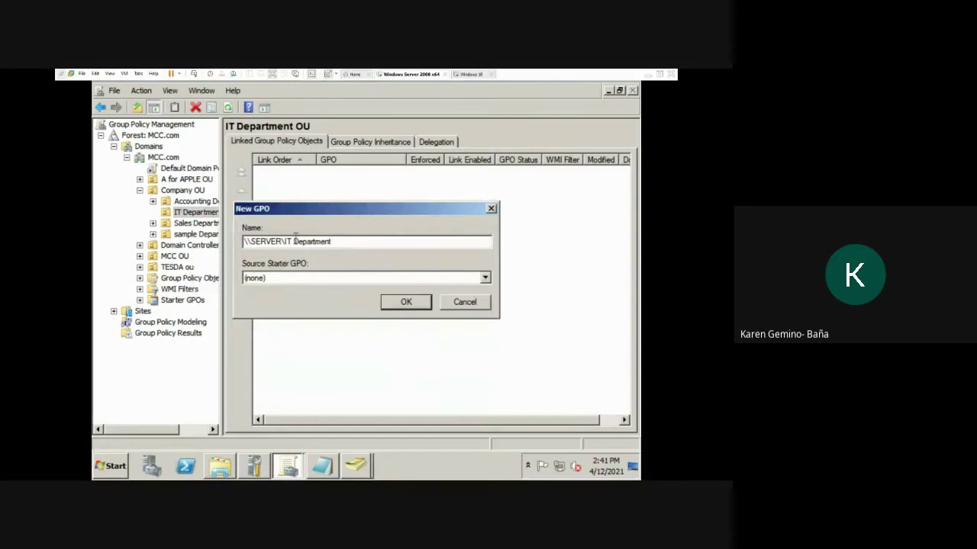
drag(288, 241, 212, 241)
text(I)
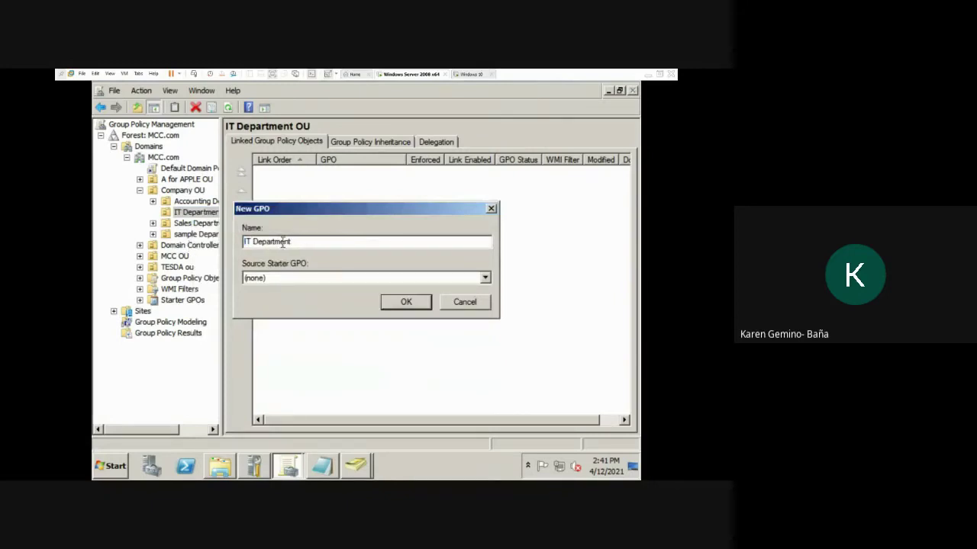
click(311, 241)
text(gpo)
click(412, 308)
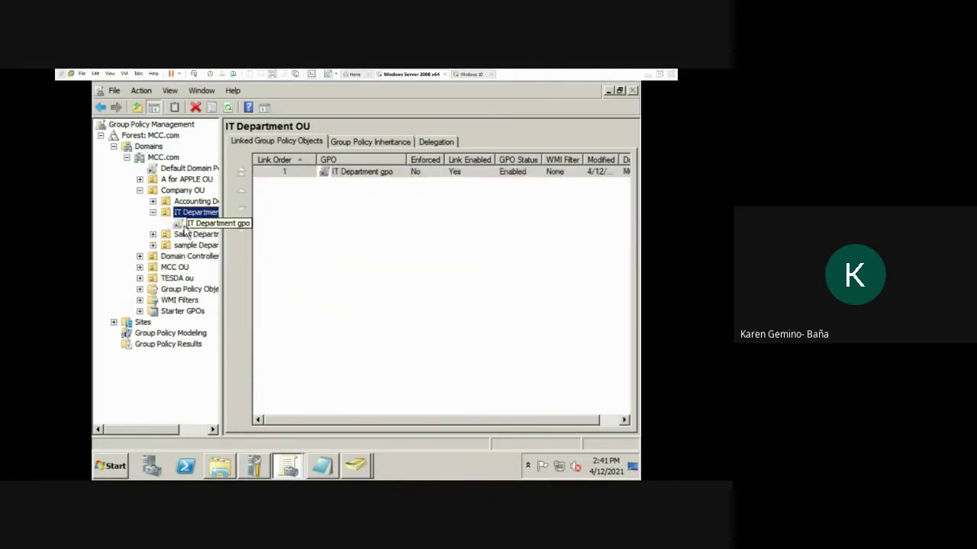
Step: Open "IT Department gpo" for editing and go to Folder Redirection in the Windows Settings of the User Configuration policies
right_click(201, 222)
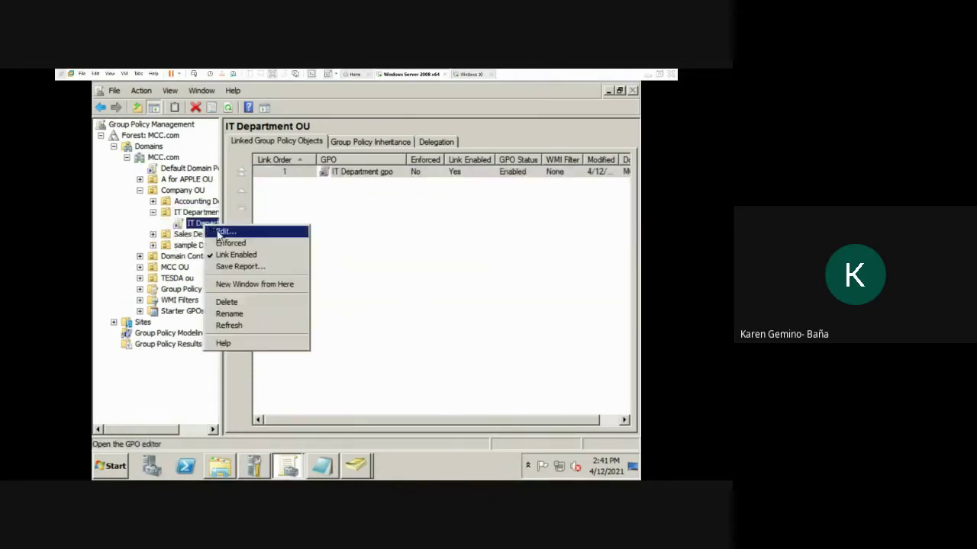
click(217, 231)
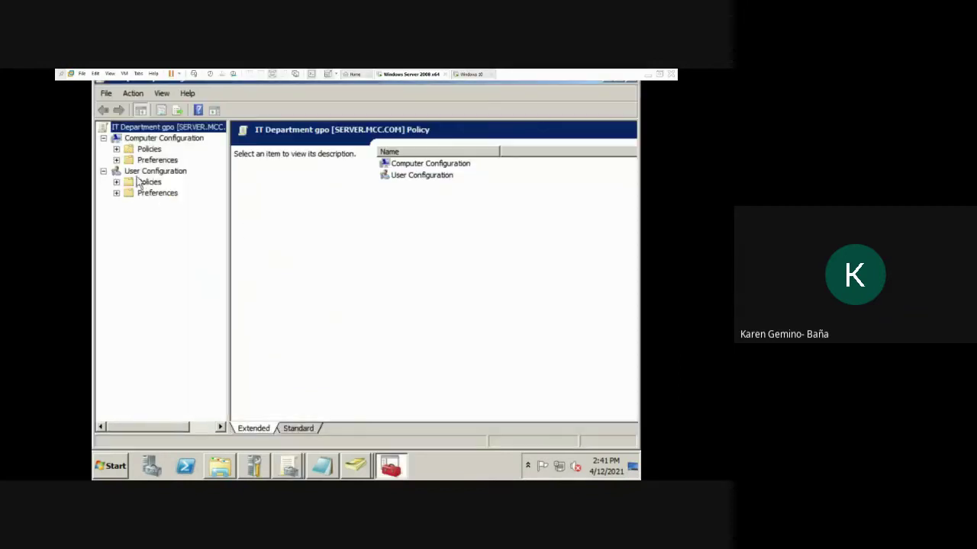
click(138, 185)
double_click(138, 185)
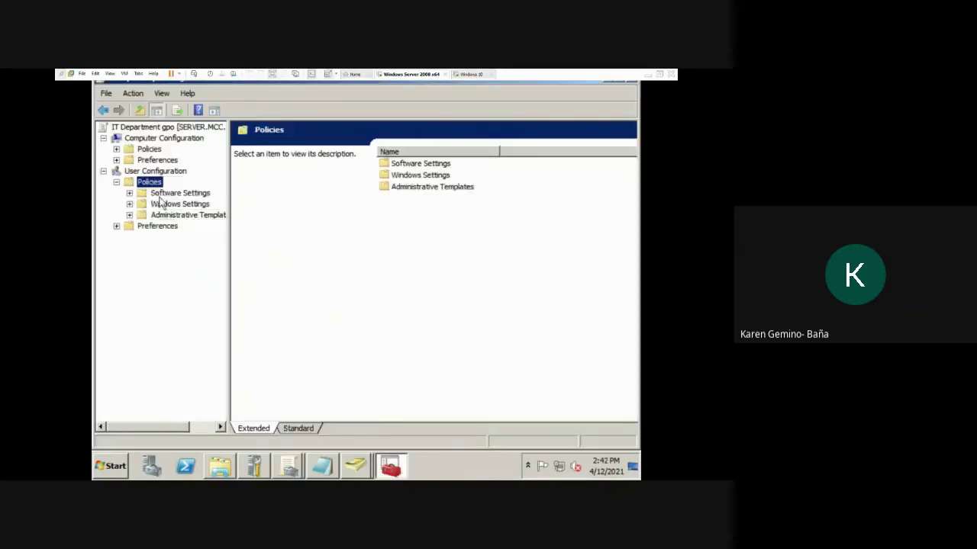
click(158, 193)
double_click(162, 206)
double_click(193, 237)
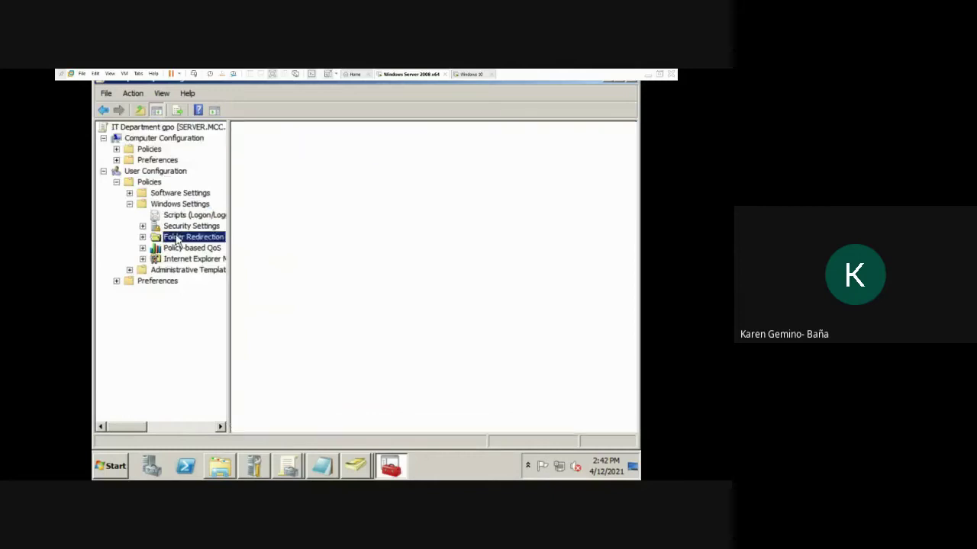
Step: Set the Desktop folder's redirection to "Advanced - Specify locations for various user groups"
right_click(263, 152)
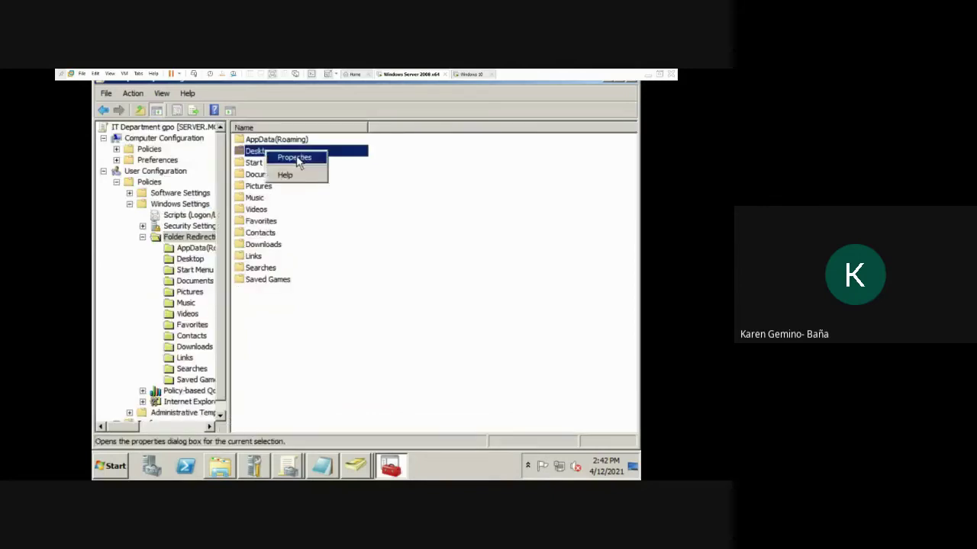
click(297, 158)
click(326, 188)
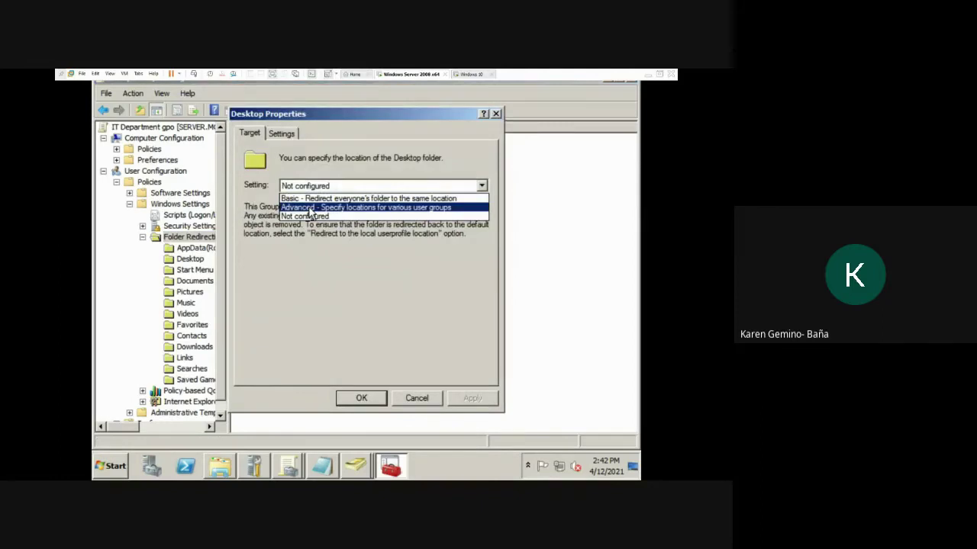
click(309, 207)
Step: Start a new redirection entry for the Desktop folder with "IT Department group" as its security group
click(261, 367)
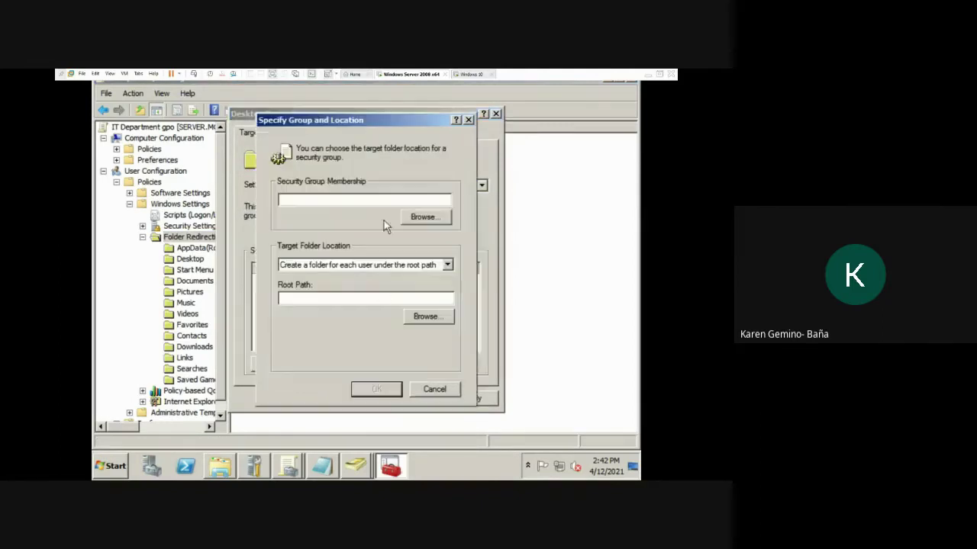
click(422, 218)
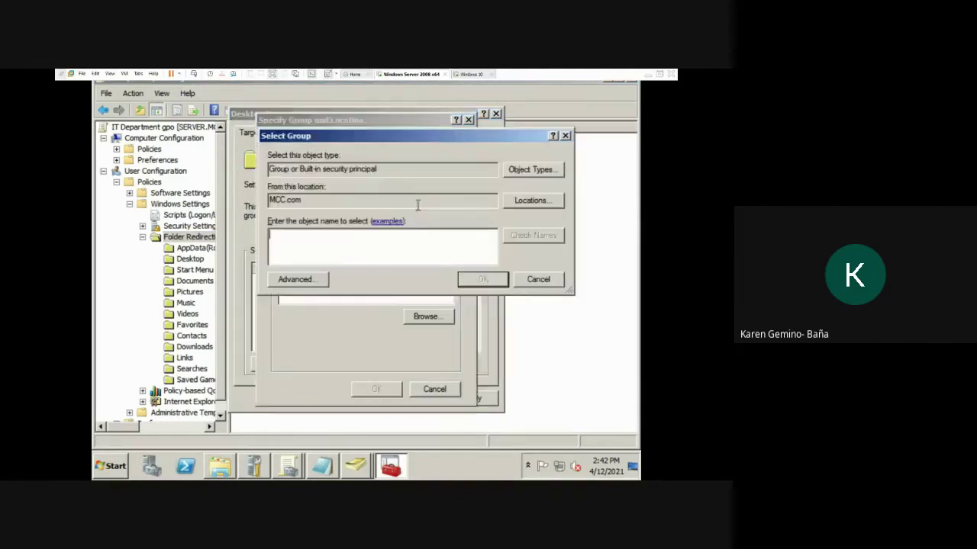
text(\\SERVER\IT Department)
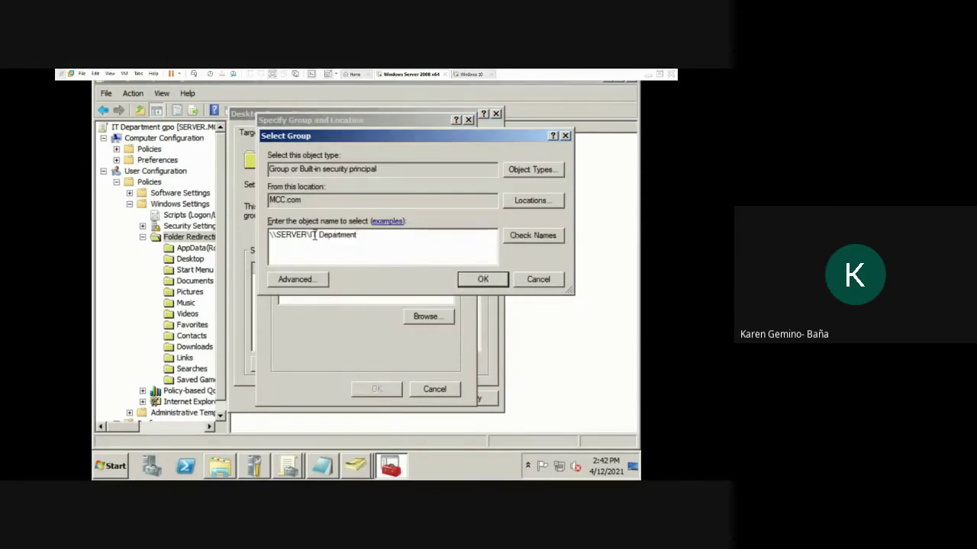
drag(314, 235, 223, 231)
key(BackSpace)
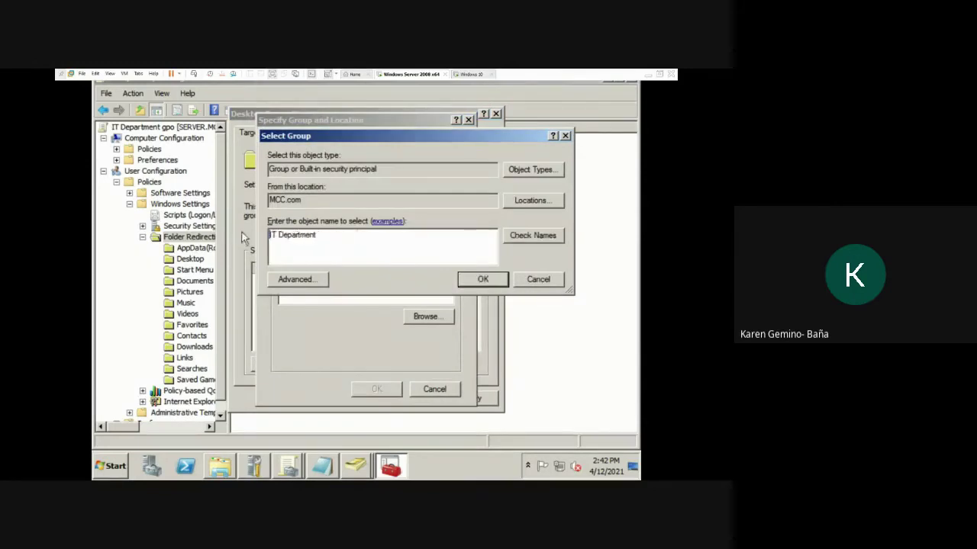
click(374, 243)
text(group)
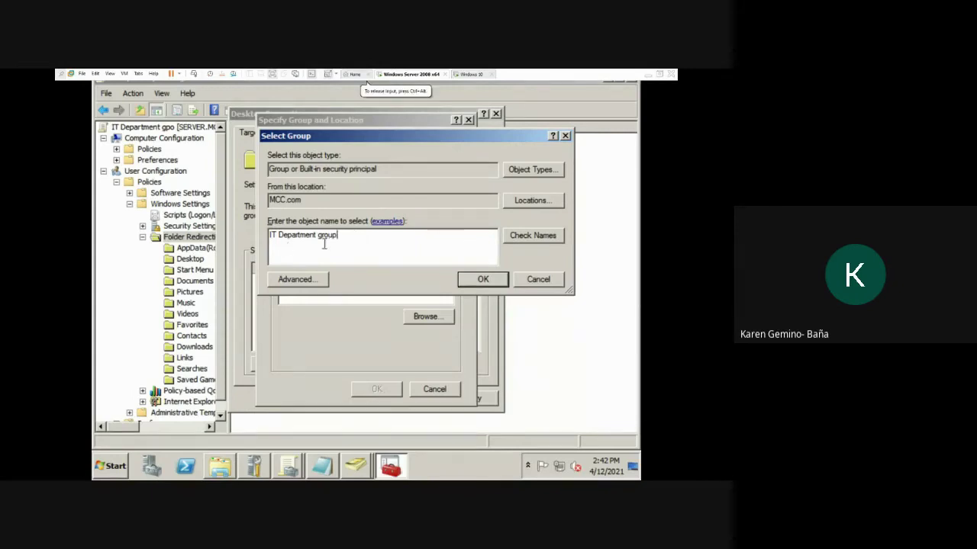
drag(355, 238, 255, 238)
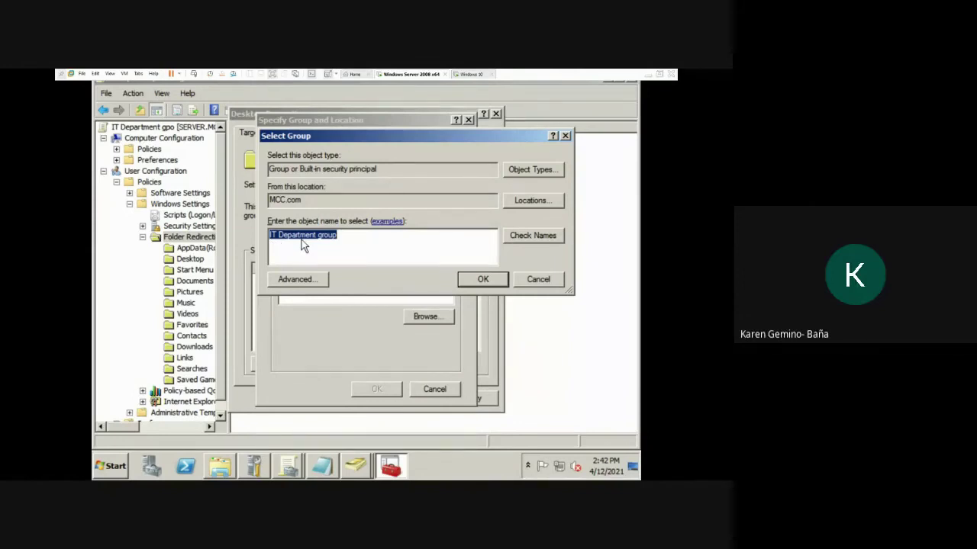
click(482, 279)
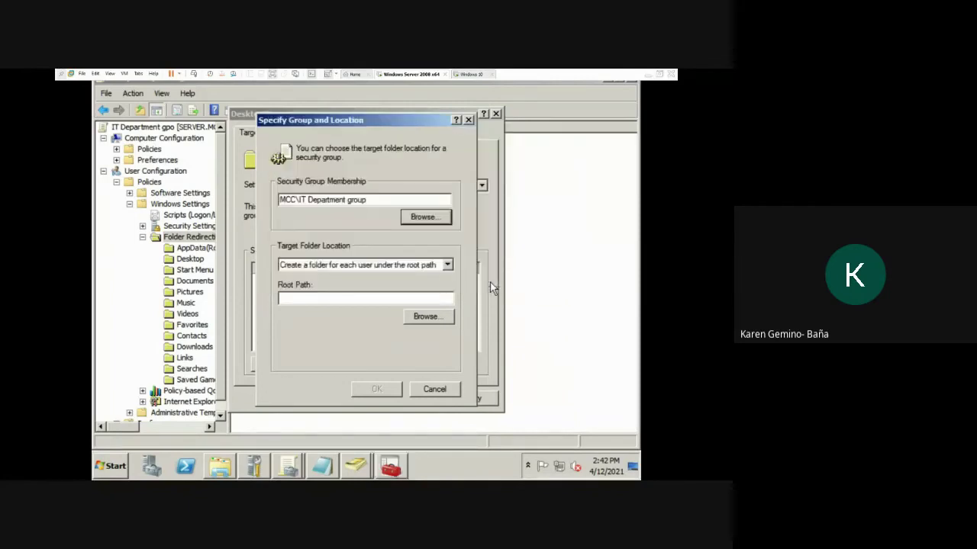
Step: Set the entry's root path to \\SERVER\IT Department, keeping a folder for each user, and confirm the entry
click(421, 219)
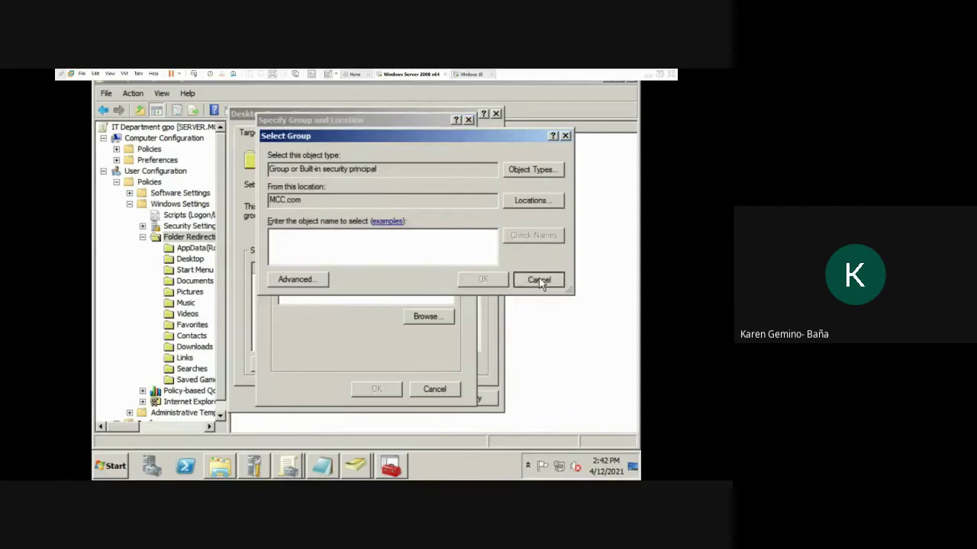
click(538, 281)
click(397, 296)
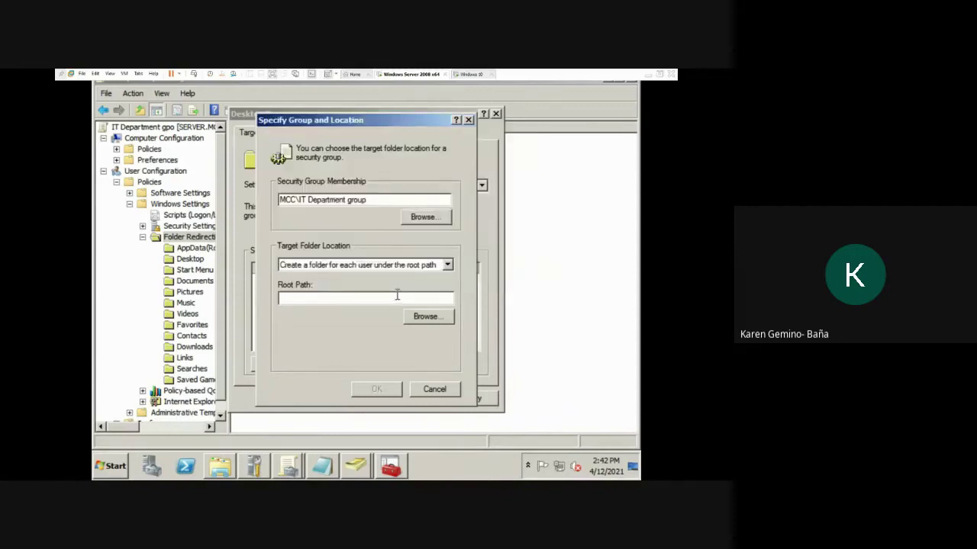
text(\\SERVER\IT Department)
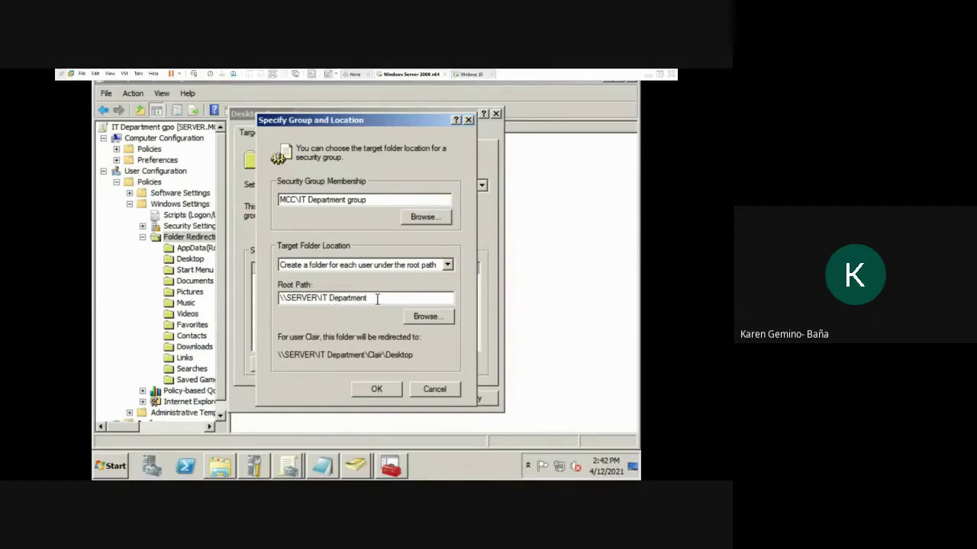
click(377, 389)
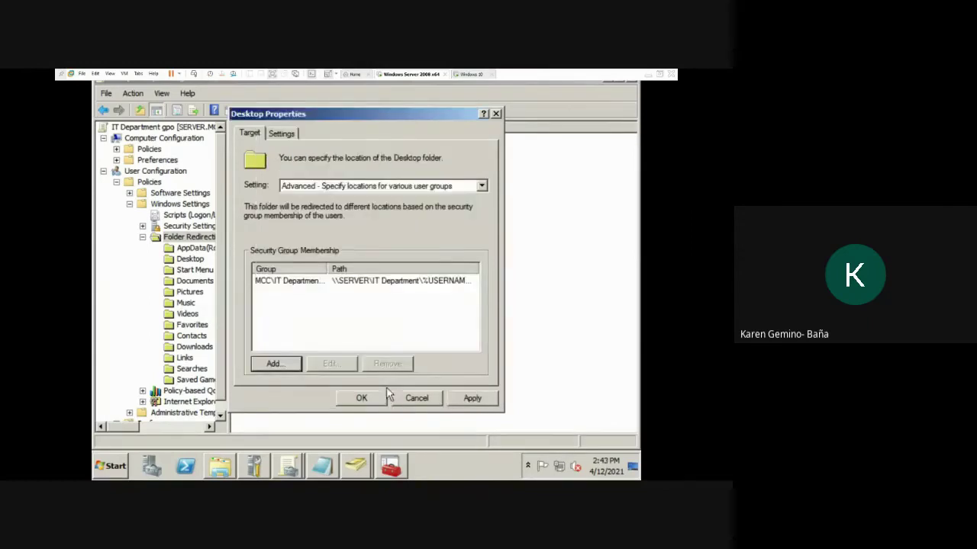
click(347, 186)
click(323, 208)
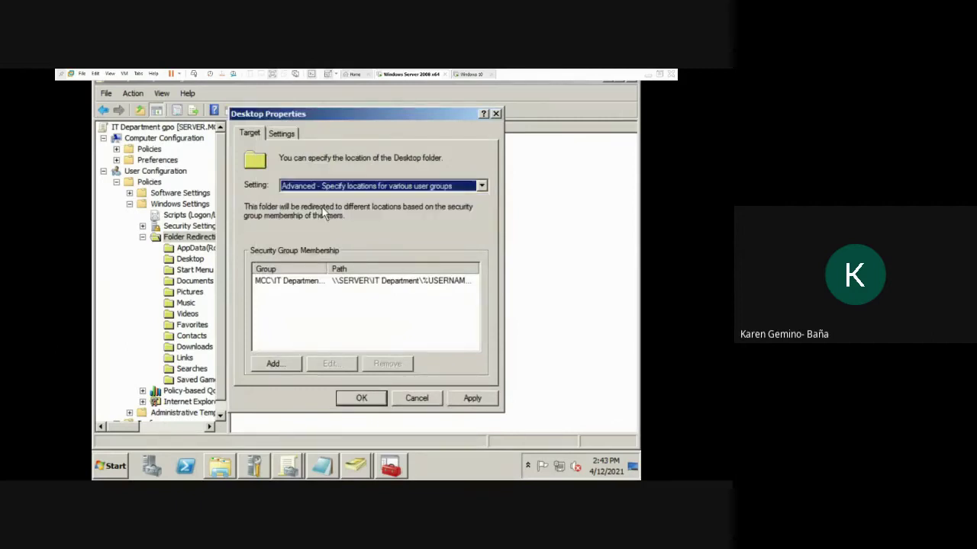
click(273, 365)
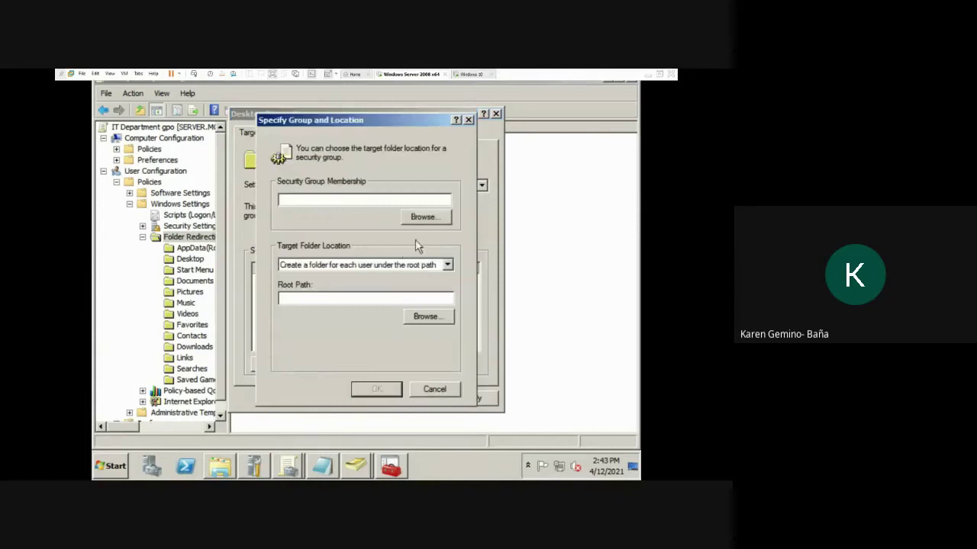
click(422, 217)
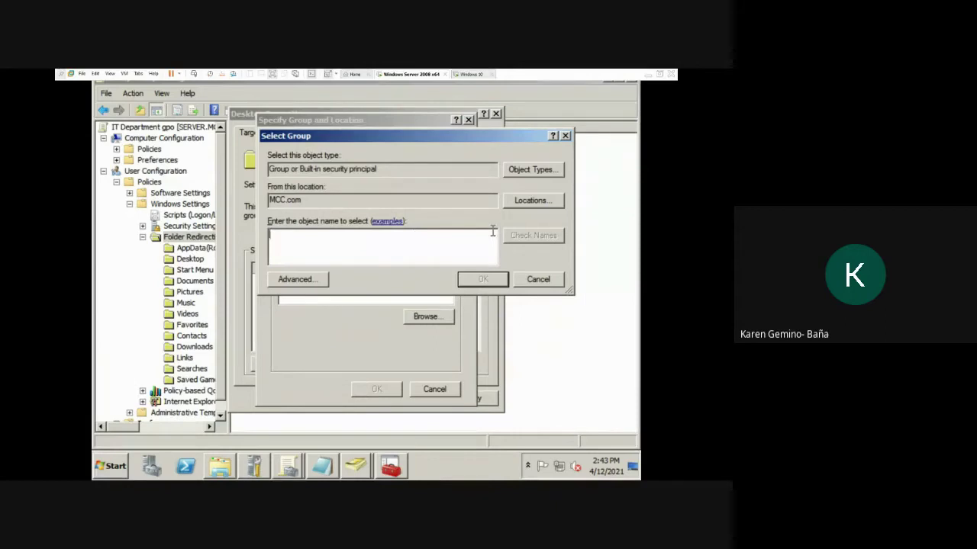
click(565, 136)
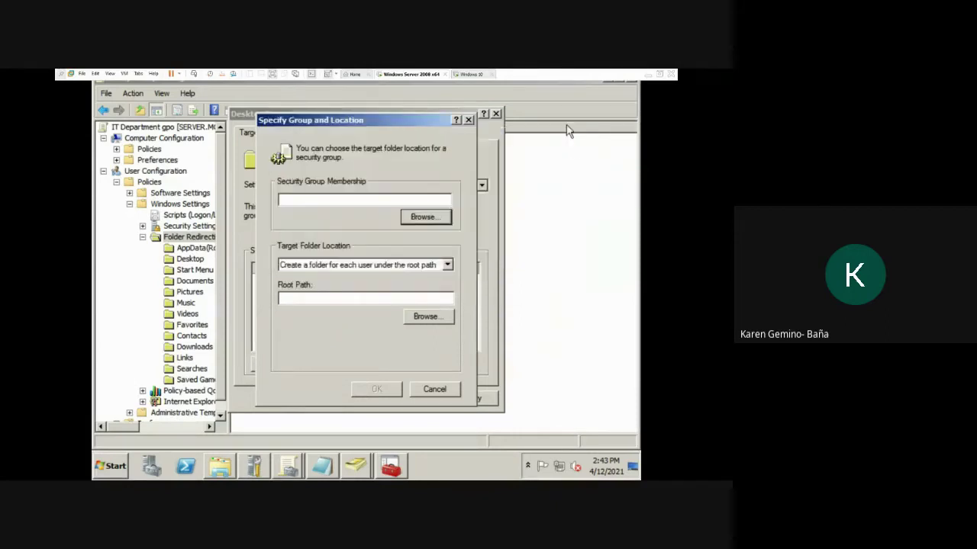
click(467, 121)
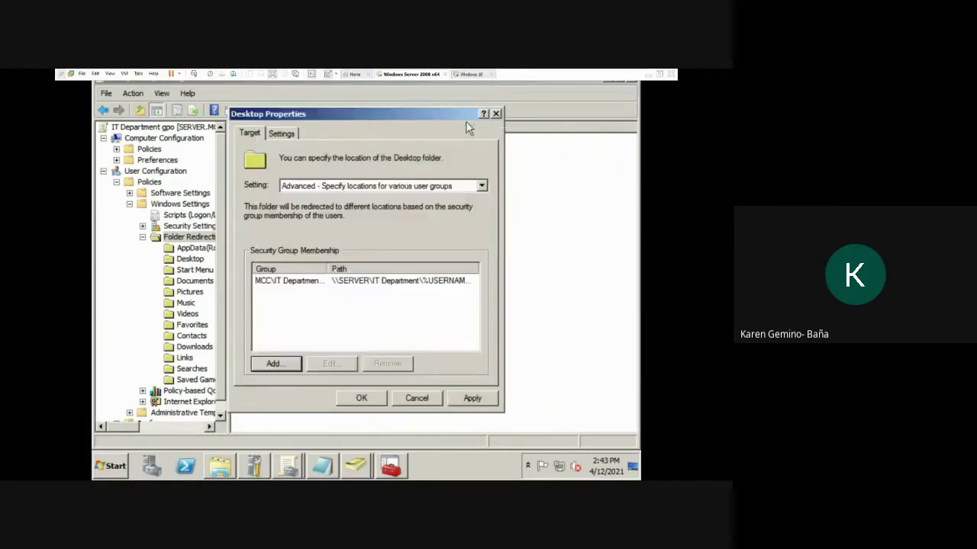
Step: Apply the Desktop folder's redirection settings and close its properties
click(490, 404)
click(429, 328)
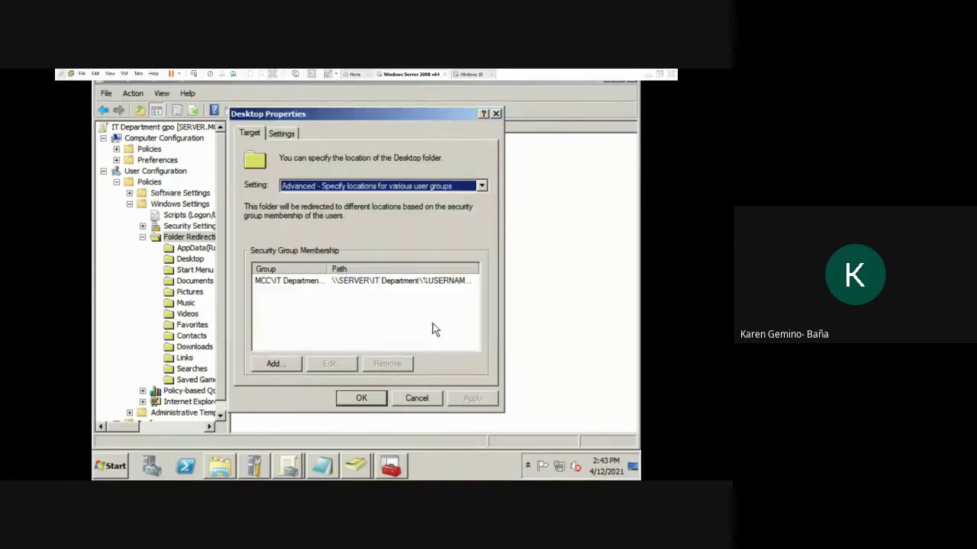
click(375, 395)
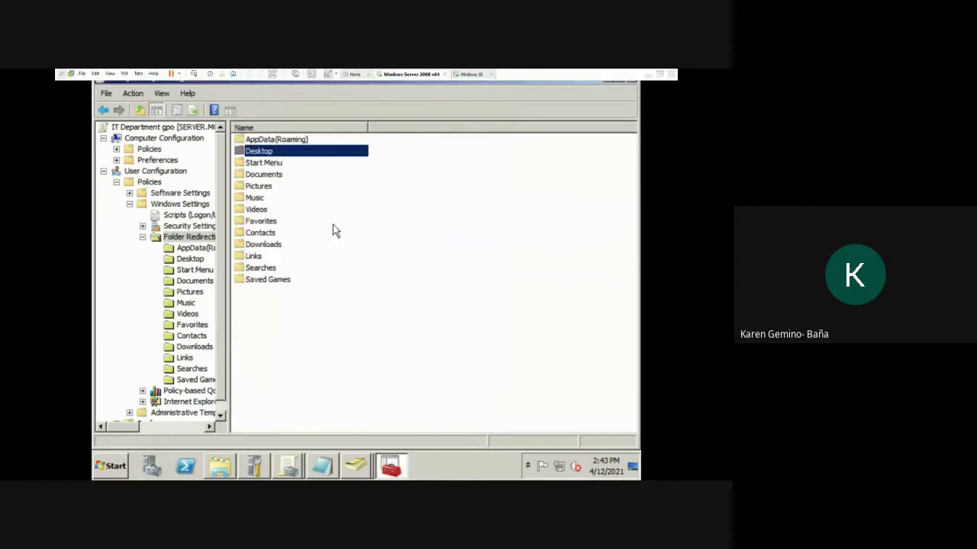
Step: Set the Documents folder's redirection to "Advanced - Specify locations for various user groups"
right_click(279, 176)
click(298, 184)
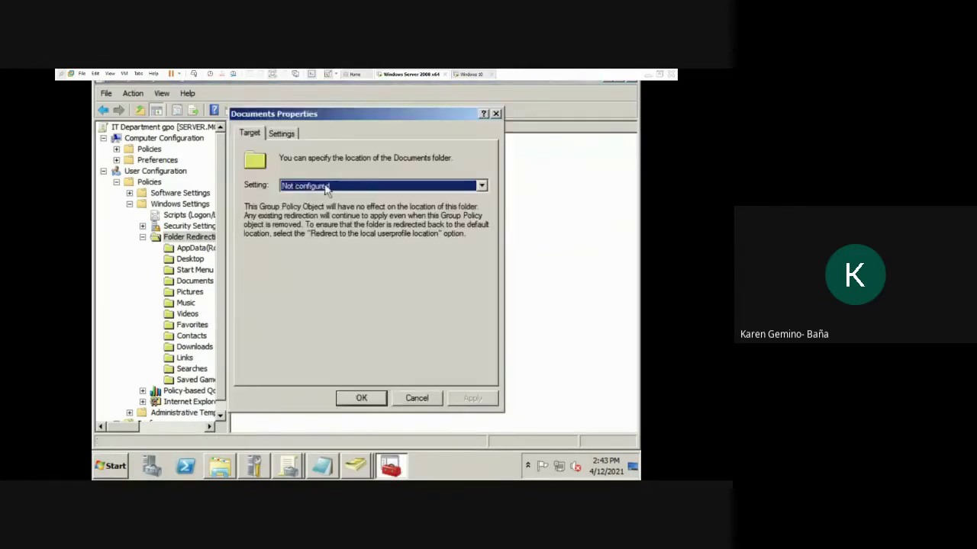
click(326, 188)
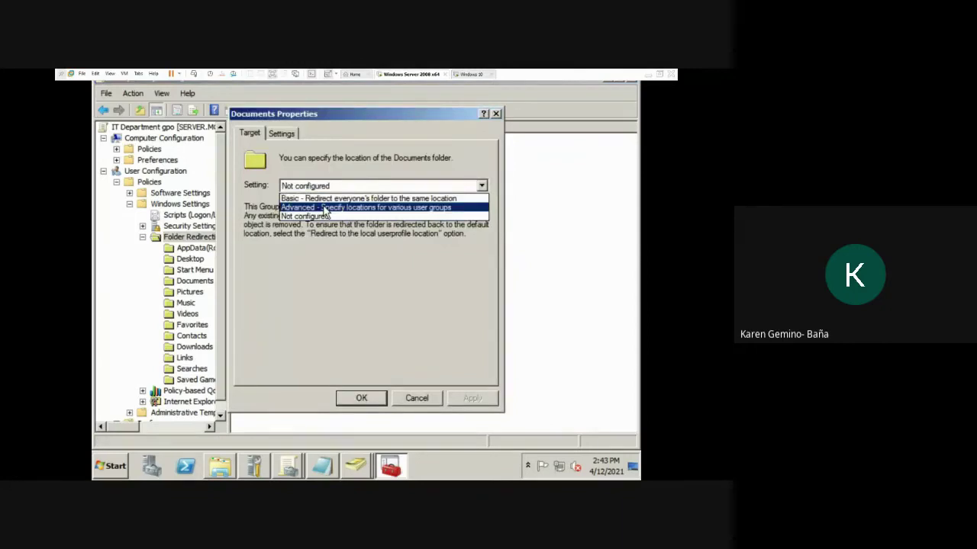
click(326, 207)
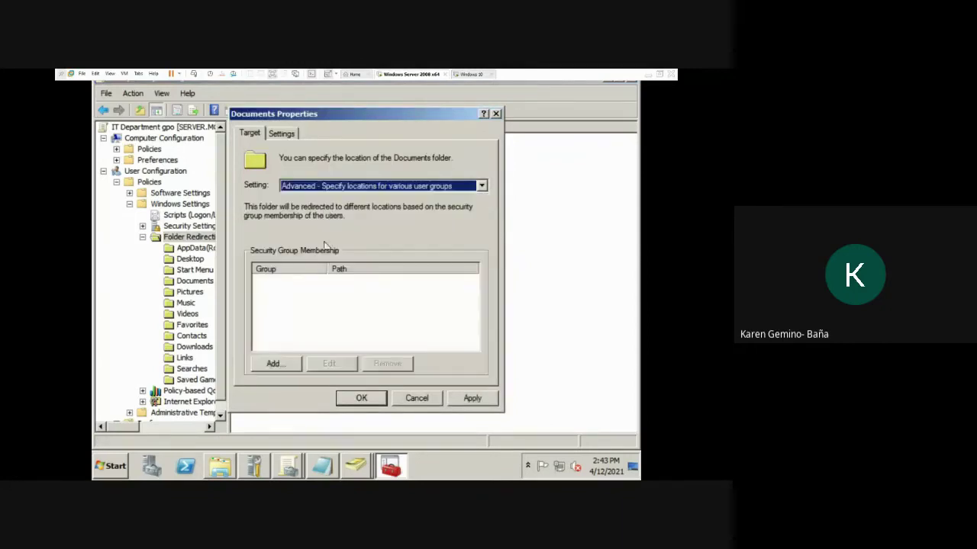
Step: Start a new redirection entry for the Documents folder with "IT Department group" as its security group
click(273, 363)
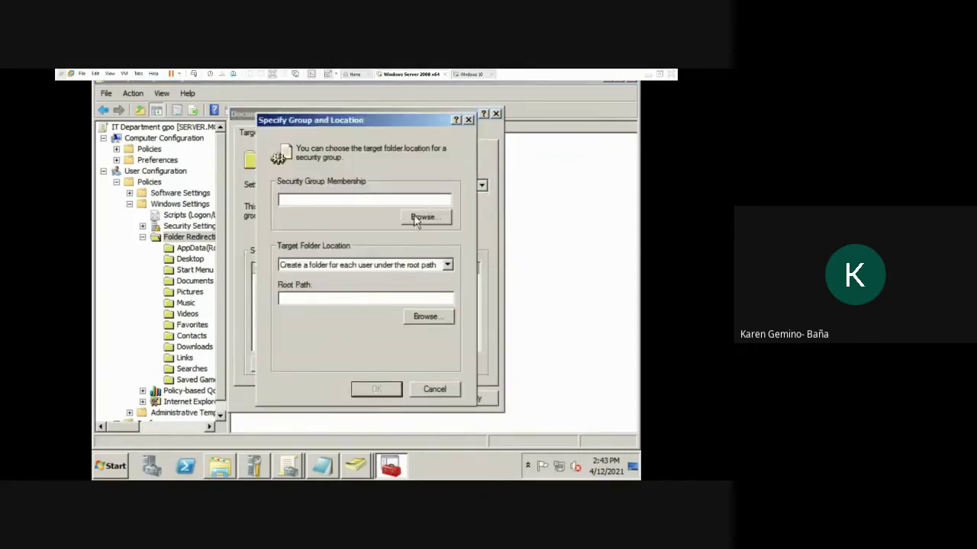
click(421, 217)
text(I)
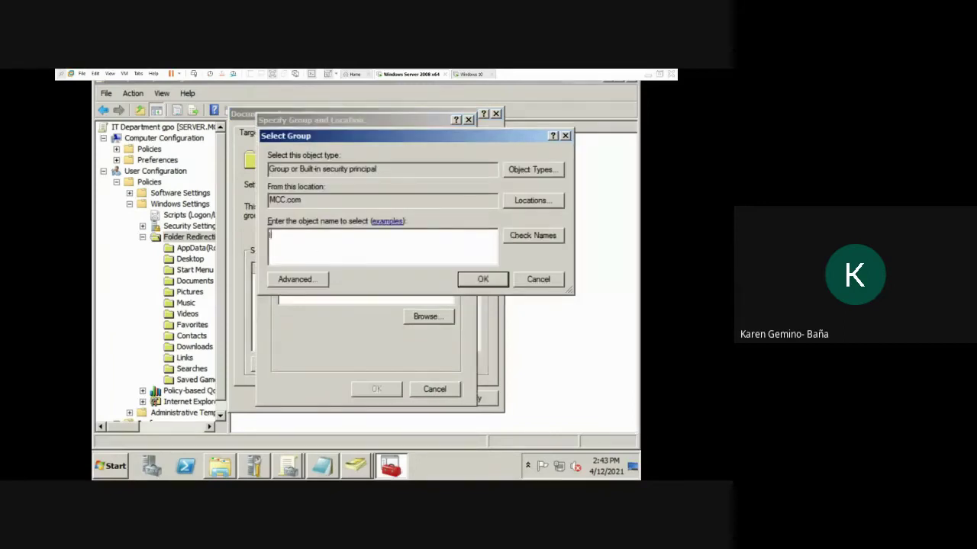
text(t department group)
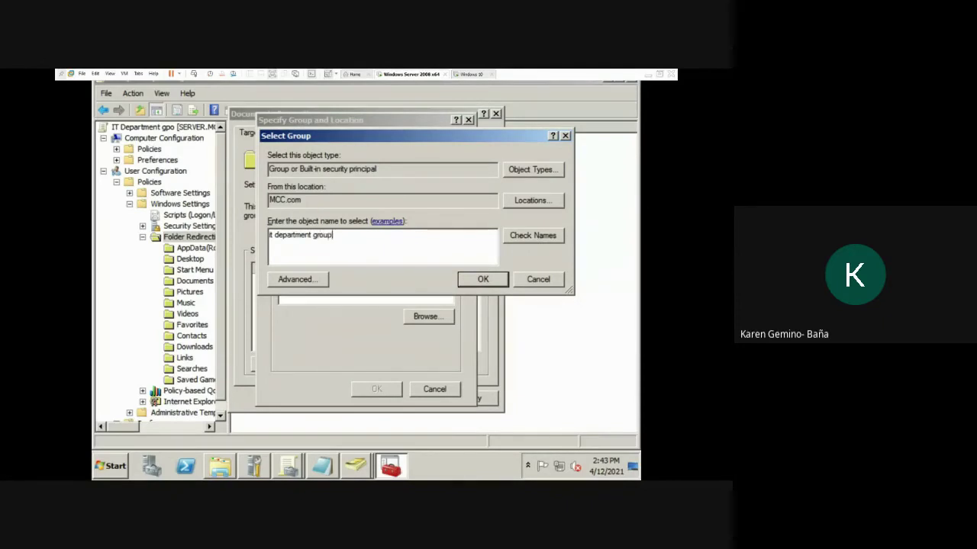
click(526, 236)
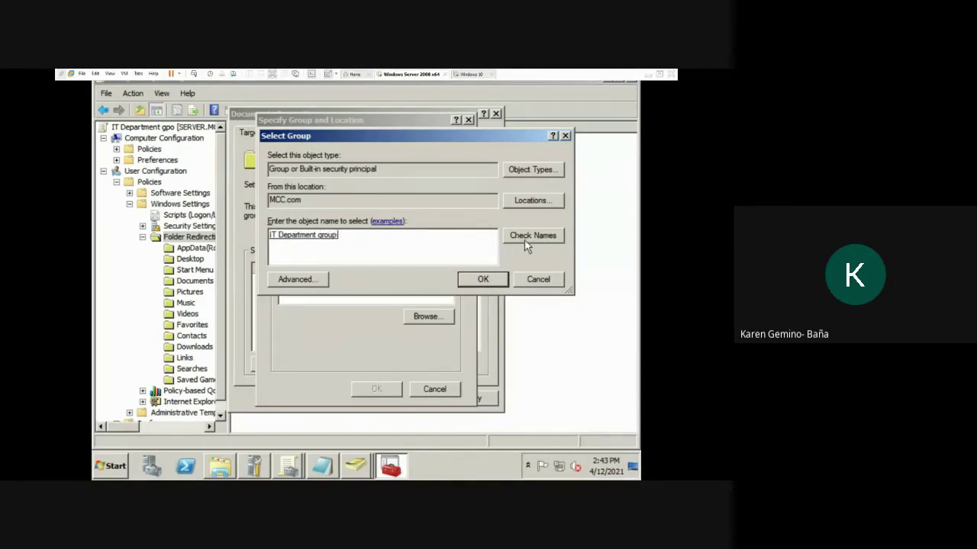
click(481, 279)
Step: Set the Documents entry's root path to \\SERVER\IT Department, keeping a folder for each user, and confirm the entry
click(343, 298)
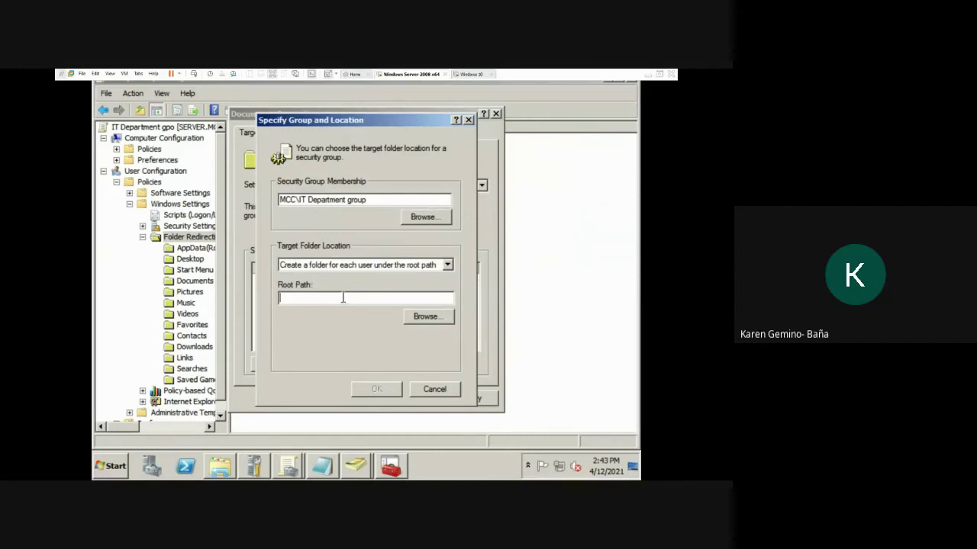
text(\\SERVER\IT Department)
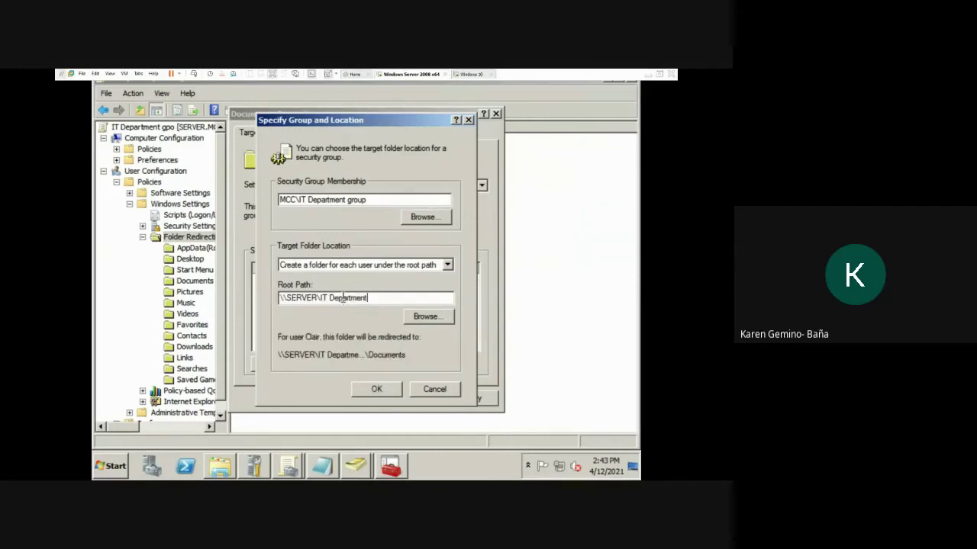
click(376, 389)
Step: Apply the Documents folder's redirection, agreeing to continue, and close its properties and the policy editor
click(473, 398)
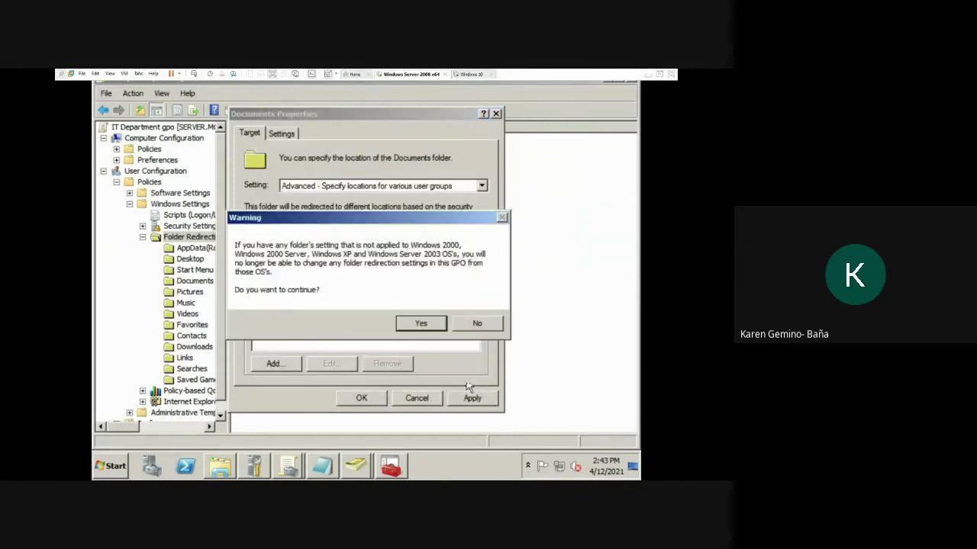
click(431, 323)
click(364, 397)
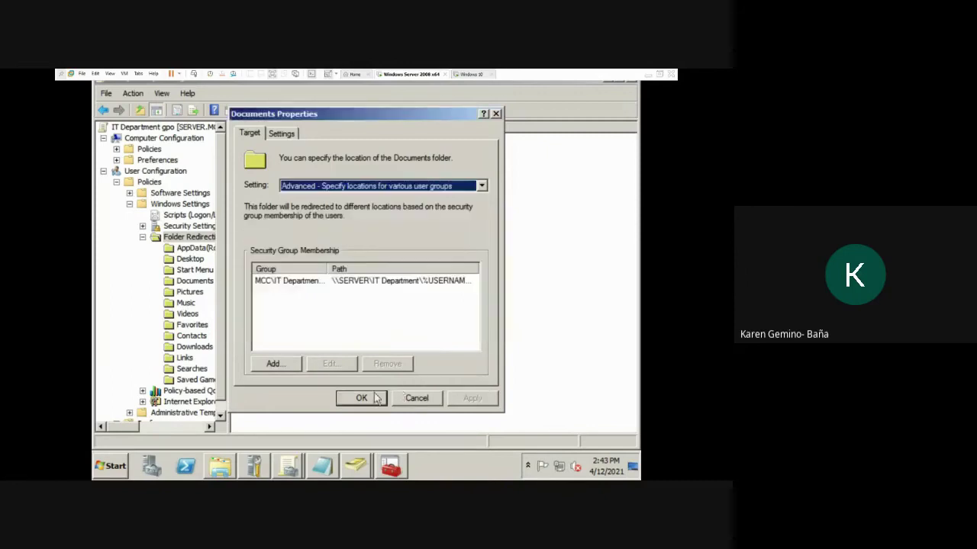
click(633, 83)
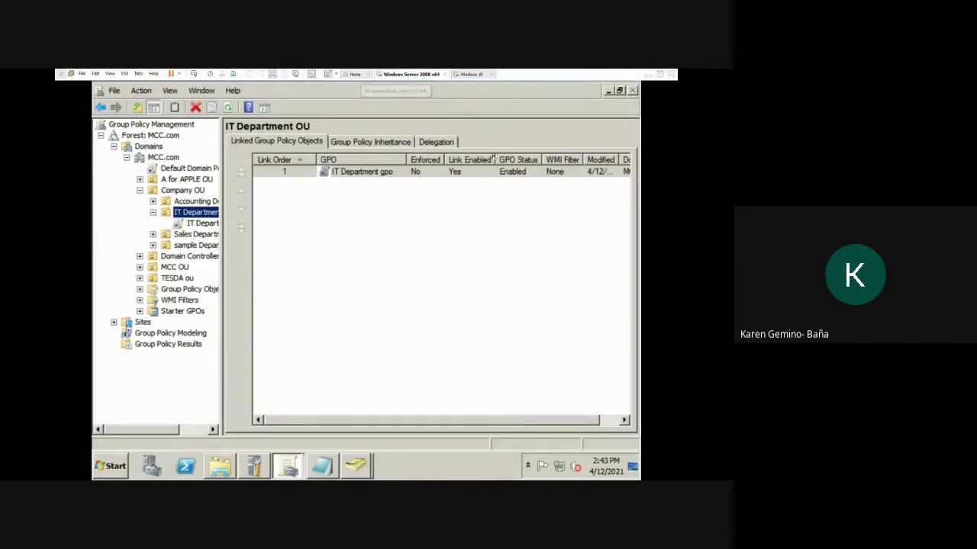
click(356, 467)
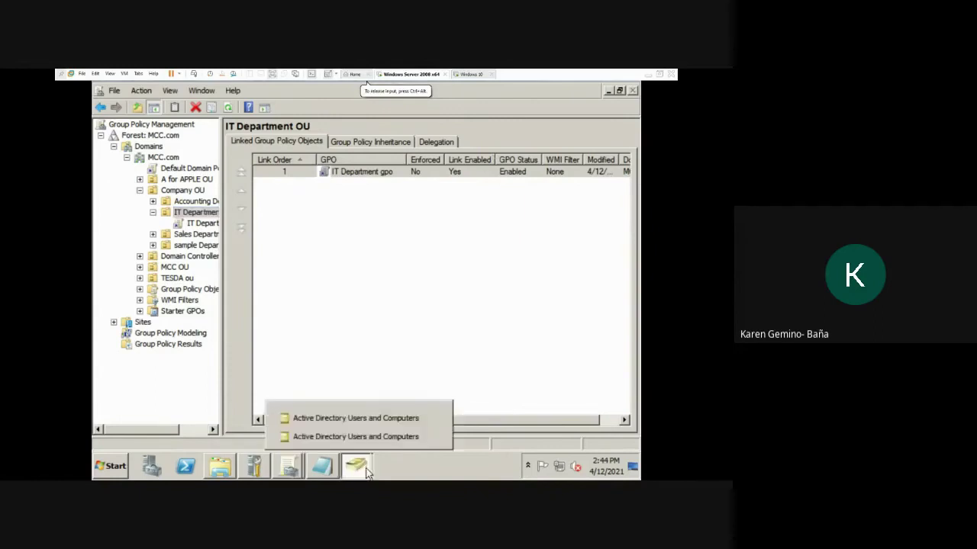
click(381, 436)
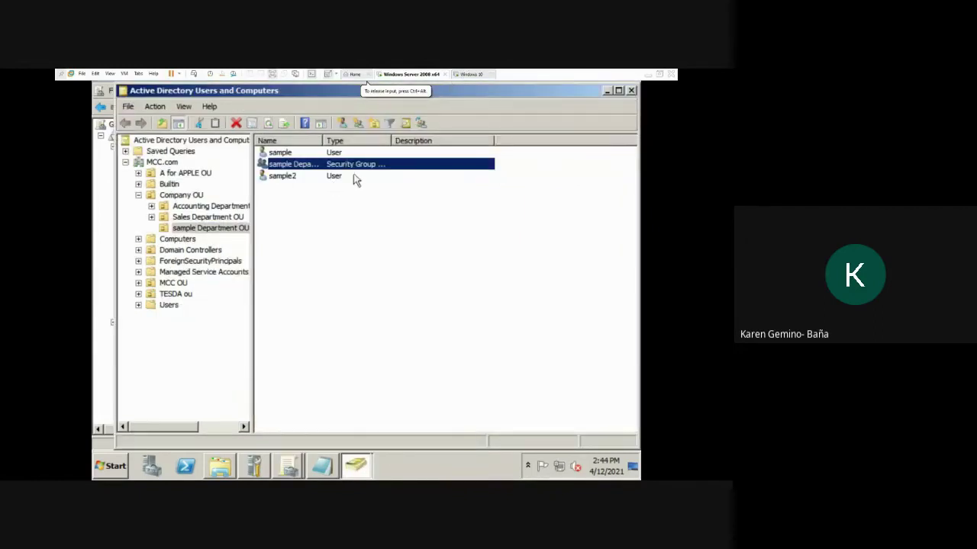
click(467, 74)
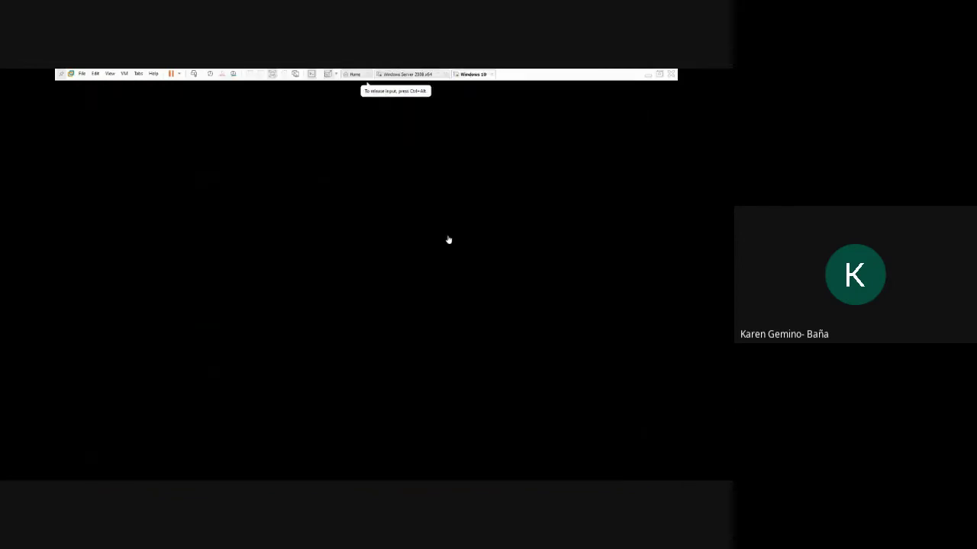
click(451, 191)
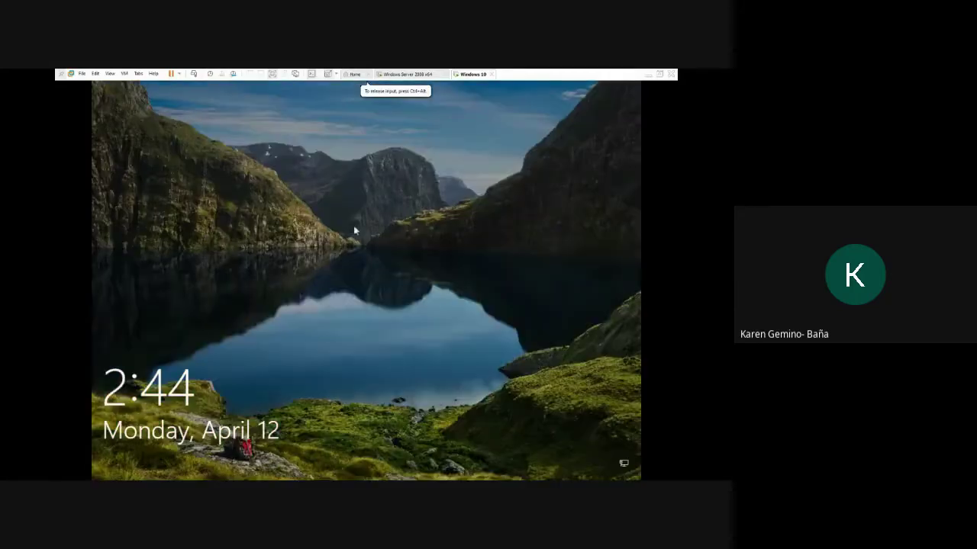
click(353, 225)
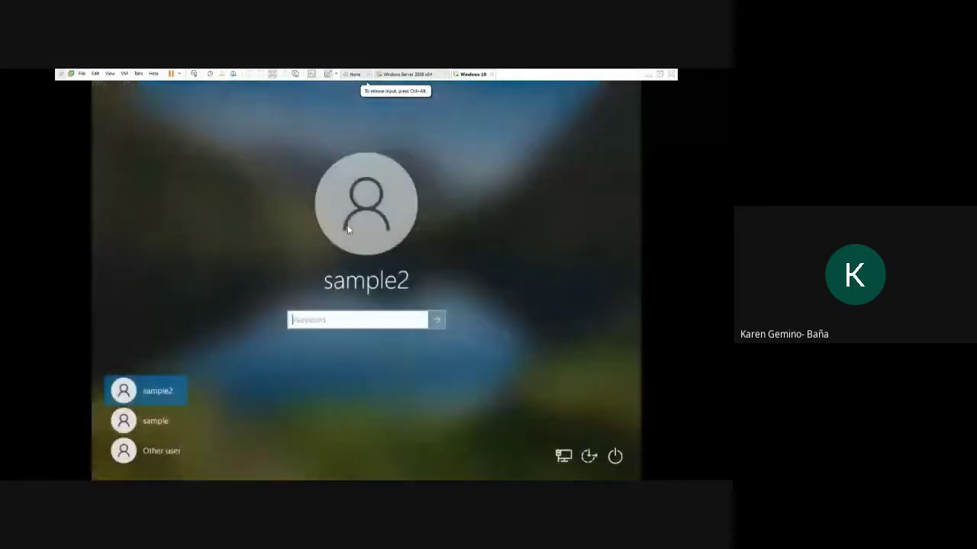
click(147, 452)
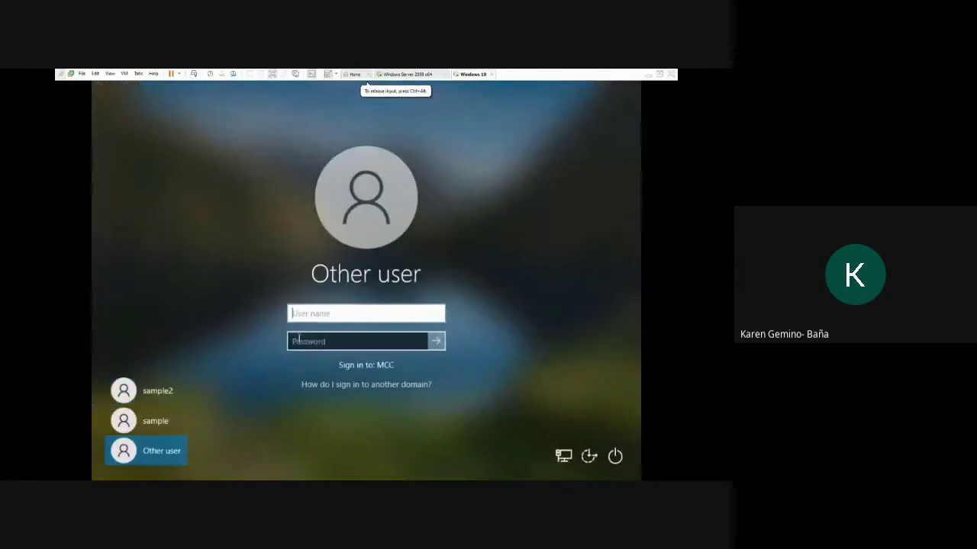
click(415, 75)
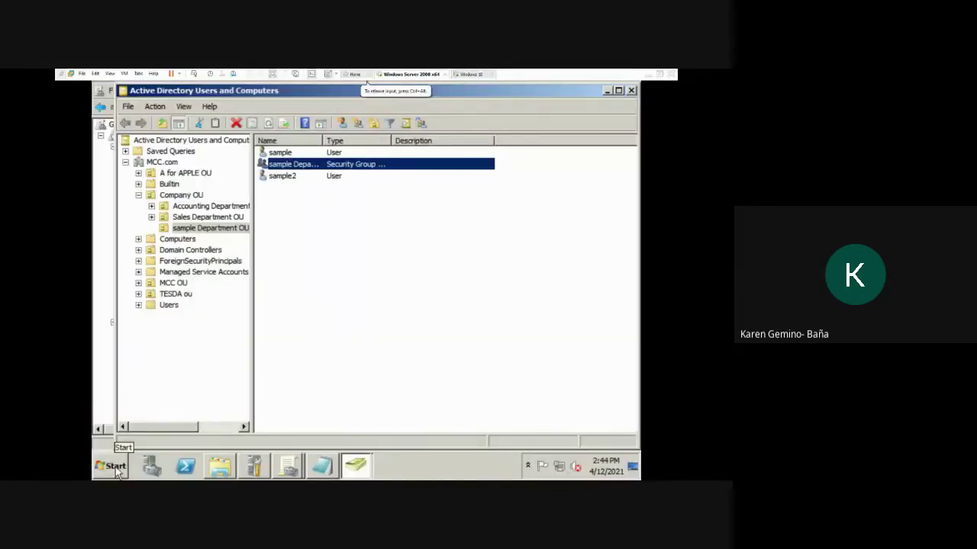
Step: Run gpupdate /force on the server to refresh its group policy
click(114, 467)
text(c)
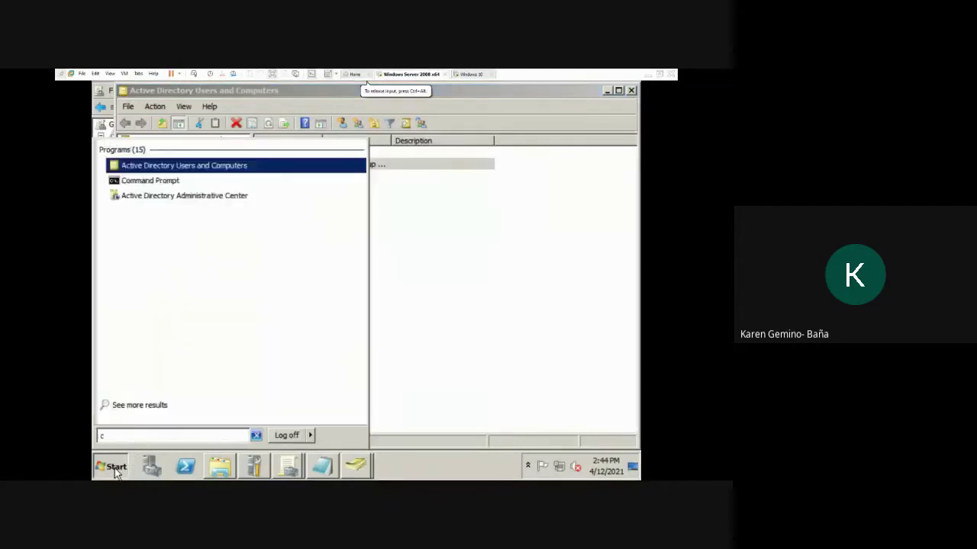
key(BackSpace)
text(gpu)
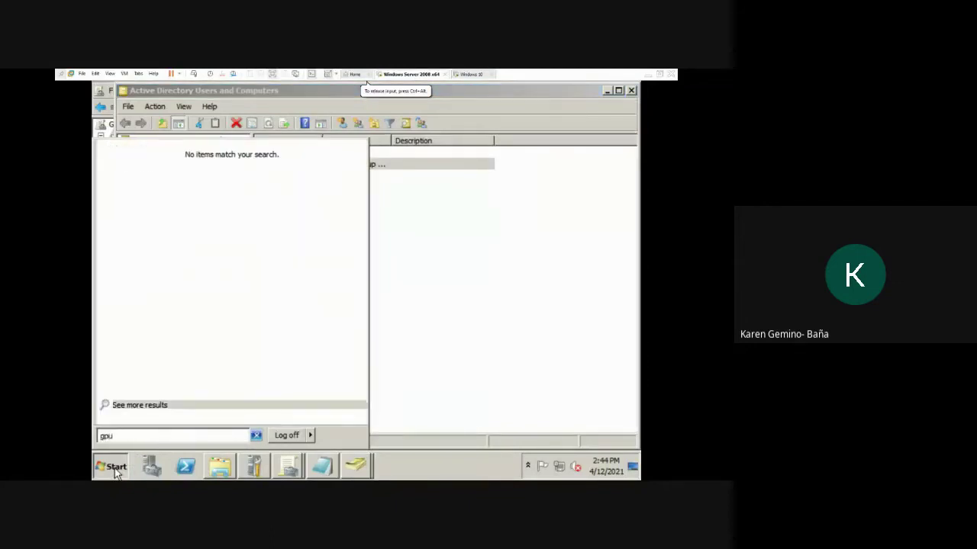
text(pdate)
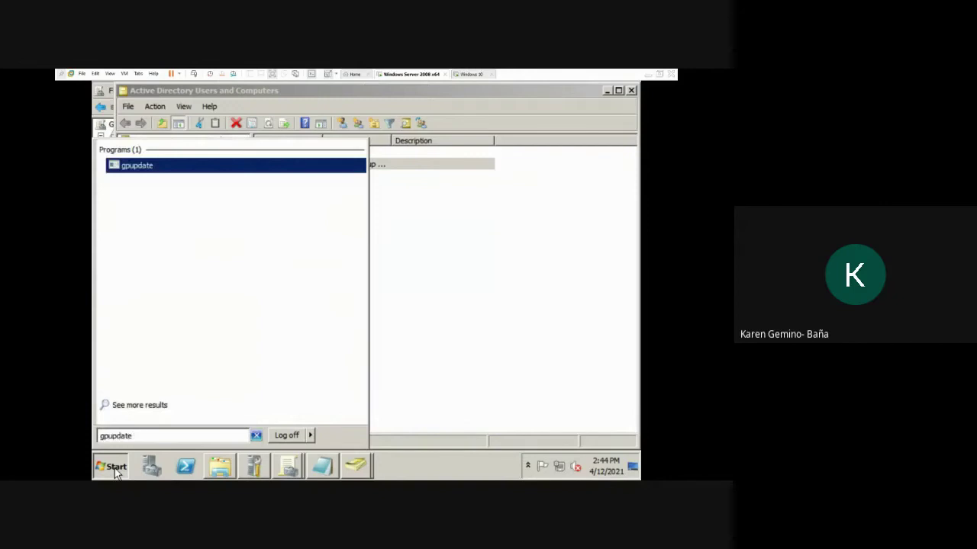
text( /force)
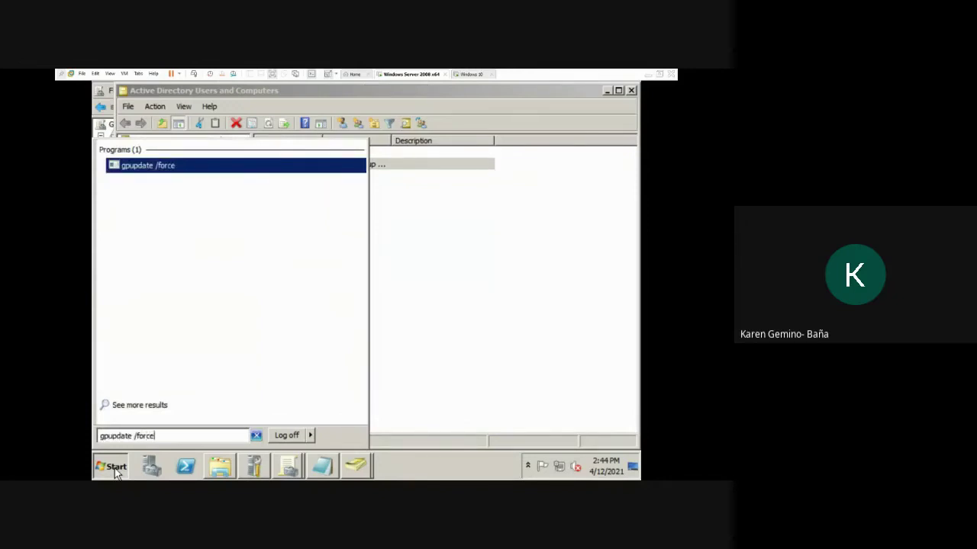
key(Return)
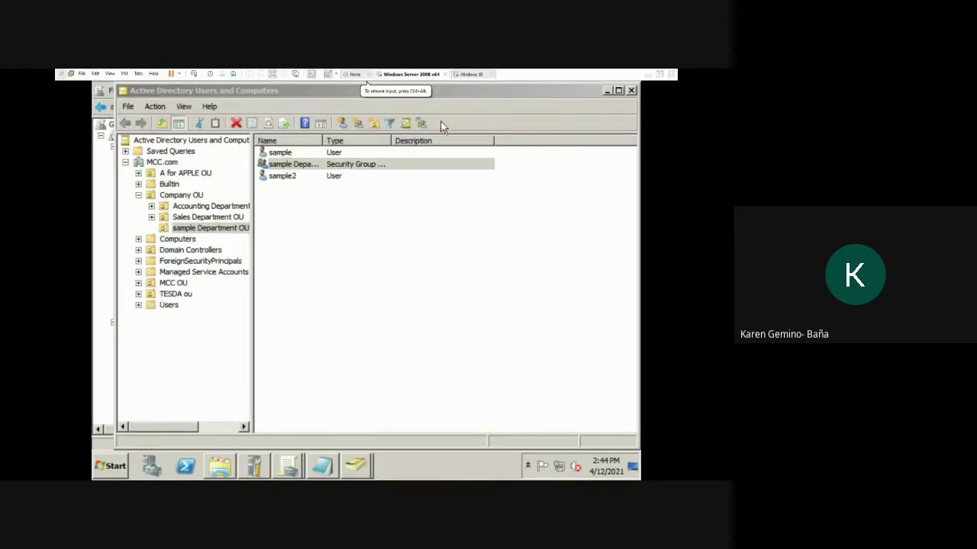
click(470, 74)
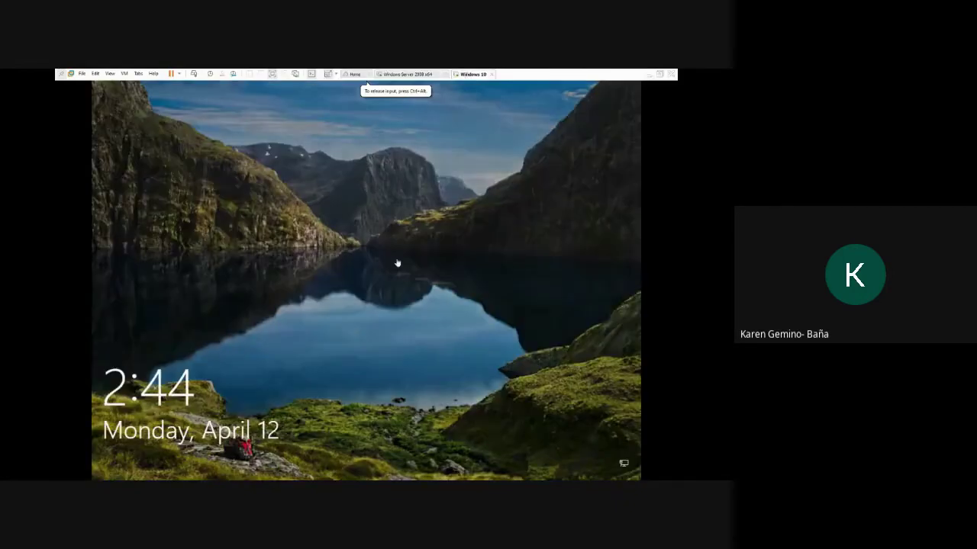
click(361, 243)
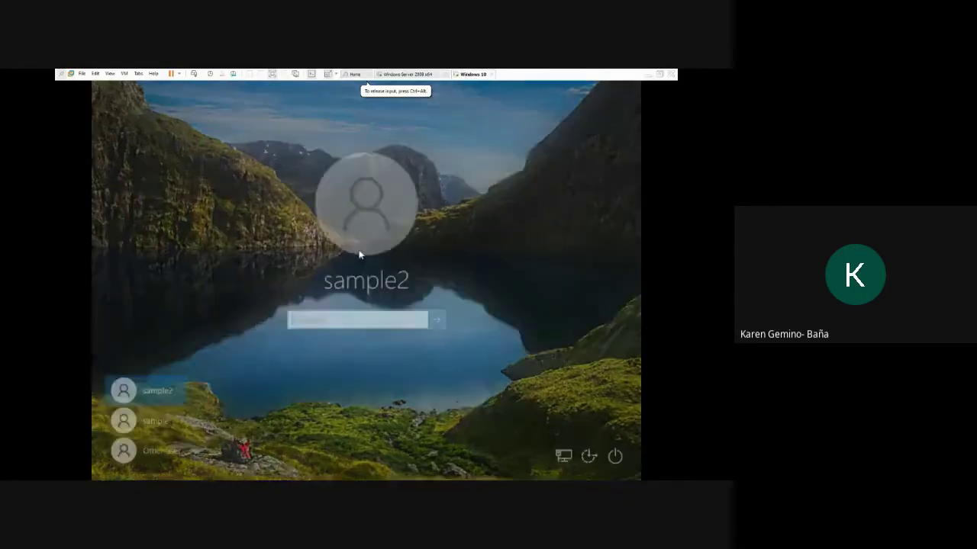
click(143, 457)
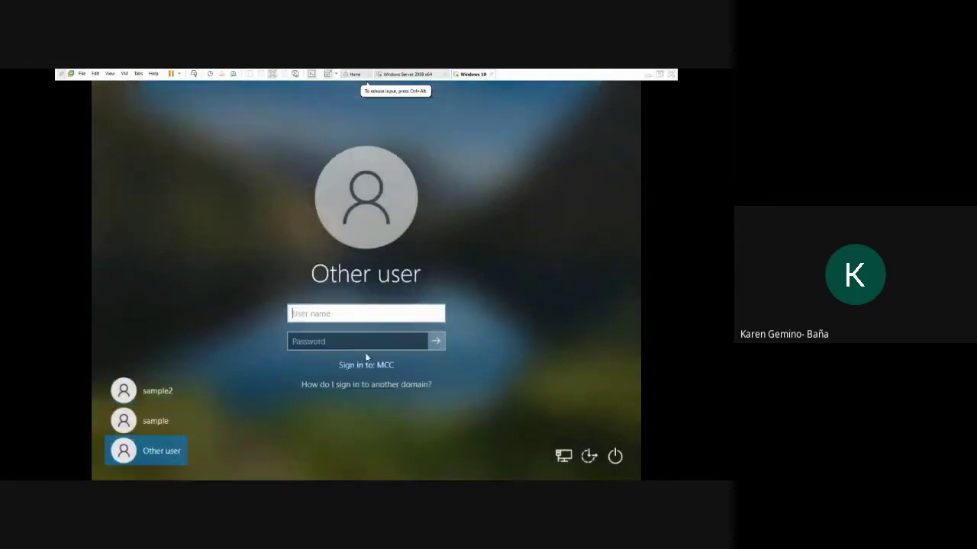
click(408, 74)
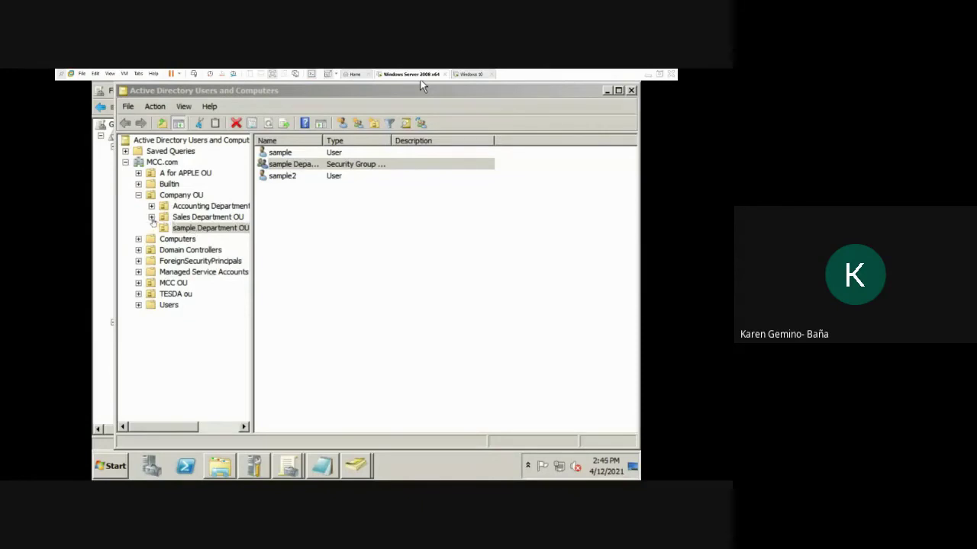
Step: Close and reopen Active Directory Users and Computers, and display the contents of the IT Department OU
click(631, 91)
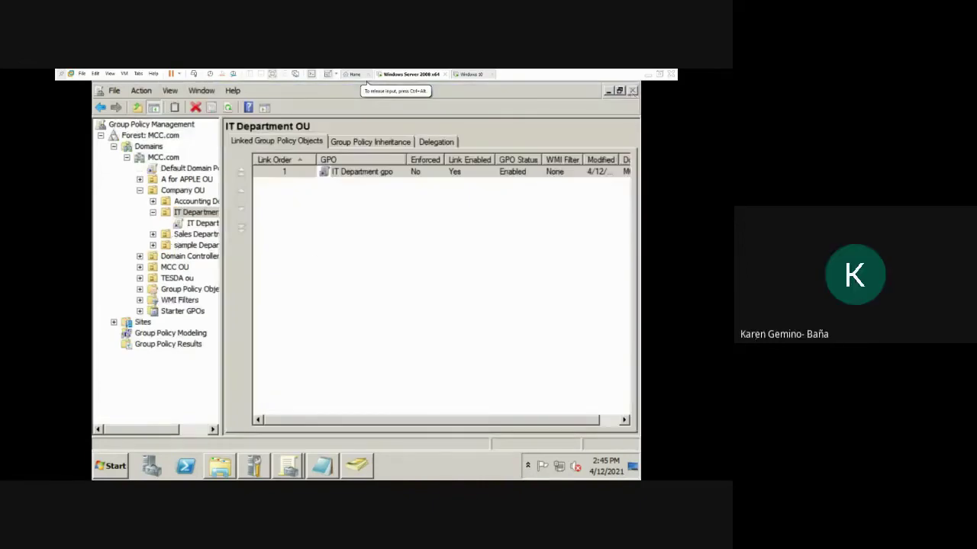
click(110, 466)
click(220, 174)
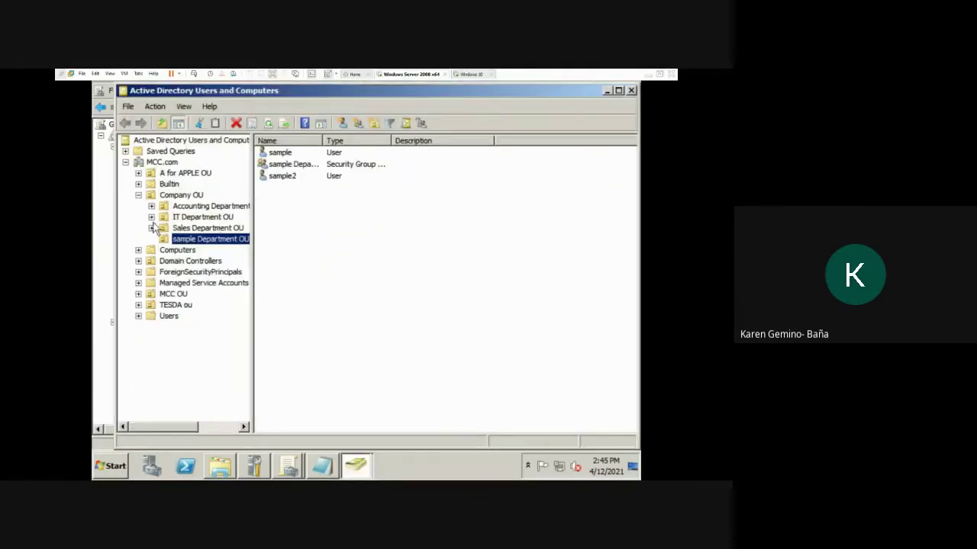
click(202, 219)
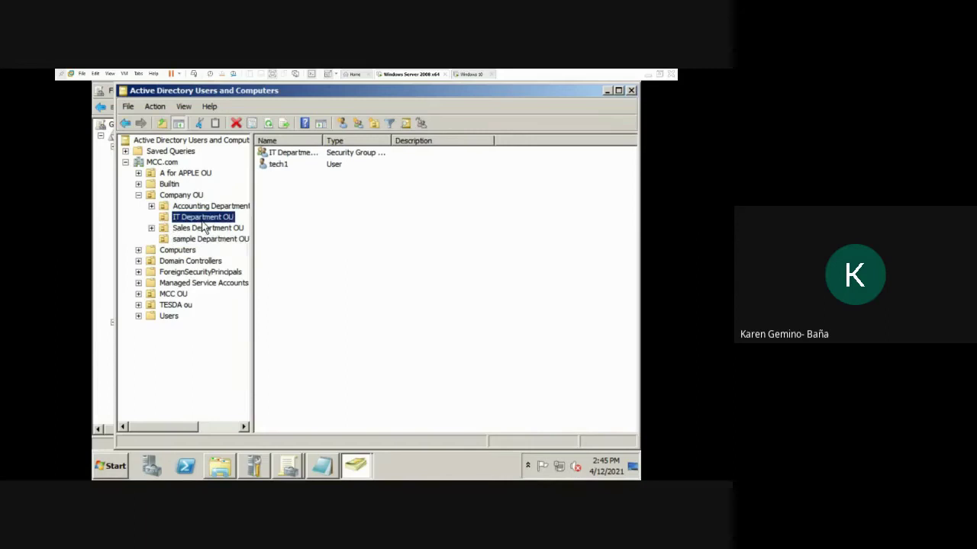
Step: Check the user logon name in the account properties of the tech1 user
click(279, 165)
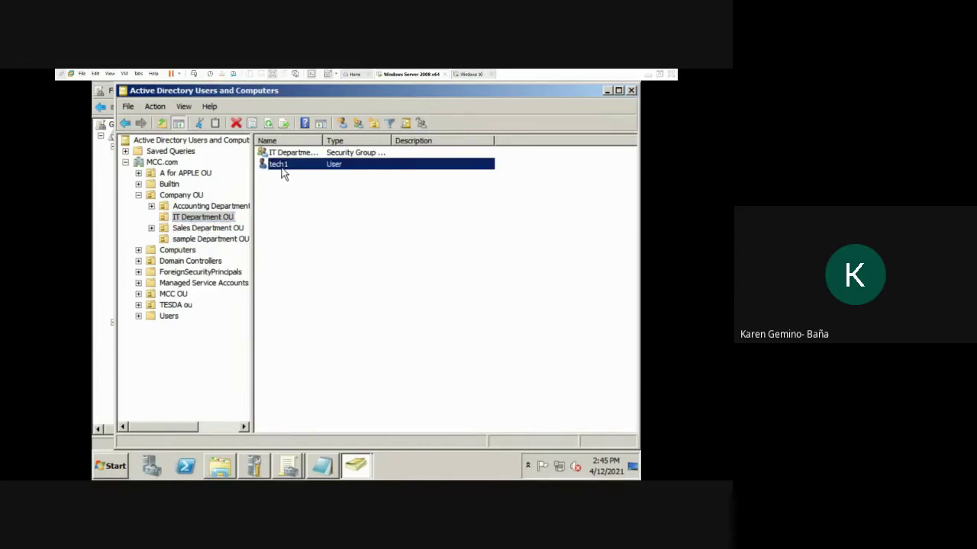
right_click(281, 173)
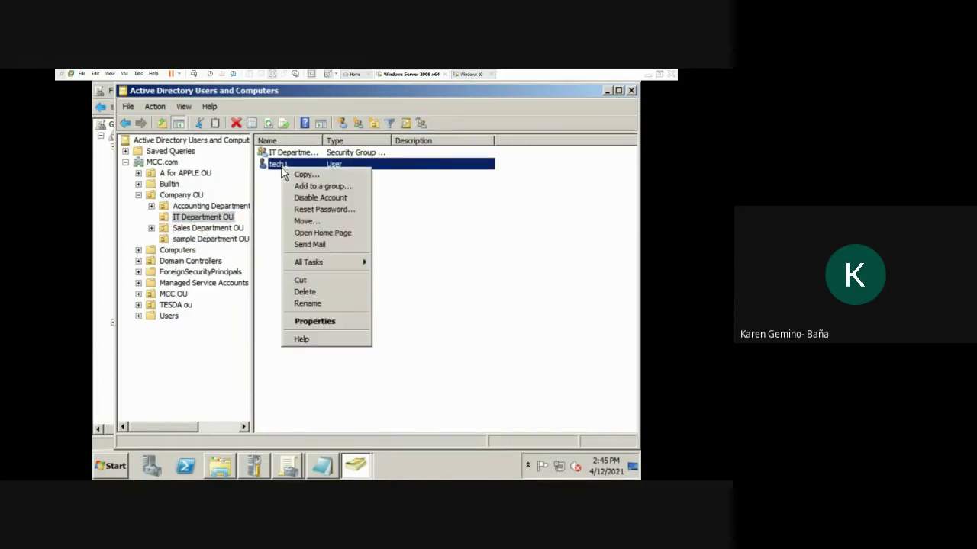
click(328, 321)
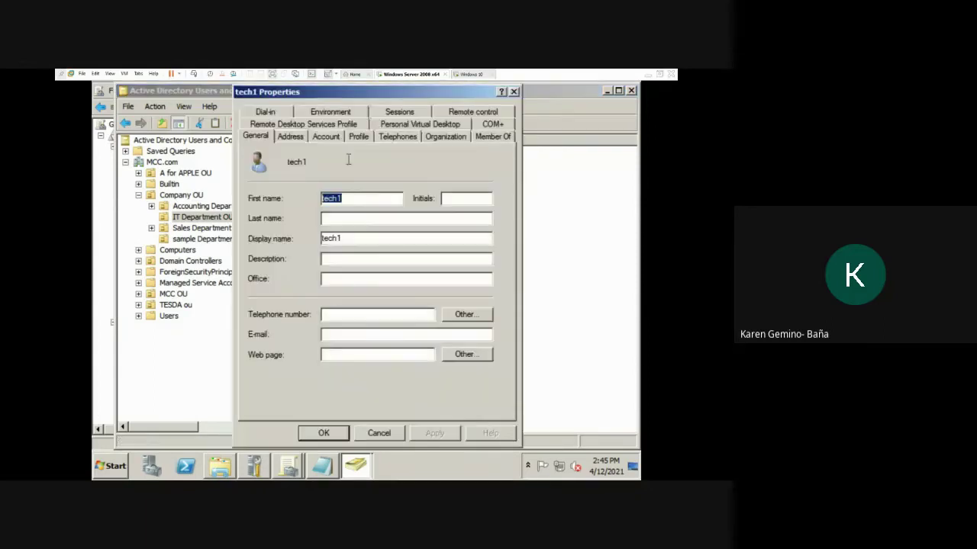
click(324, 137)
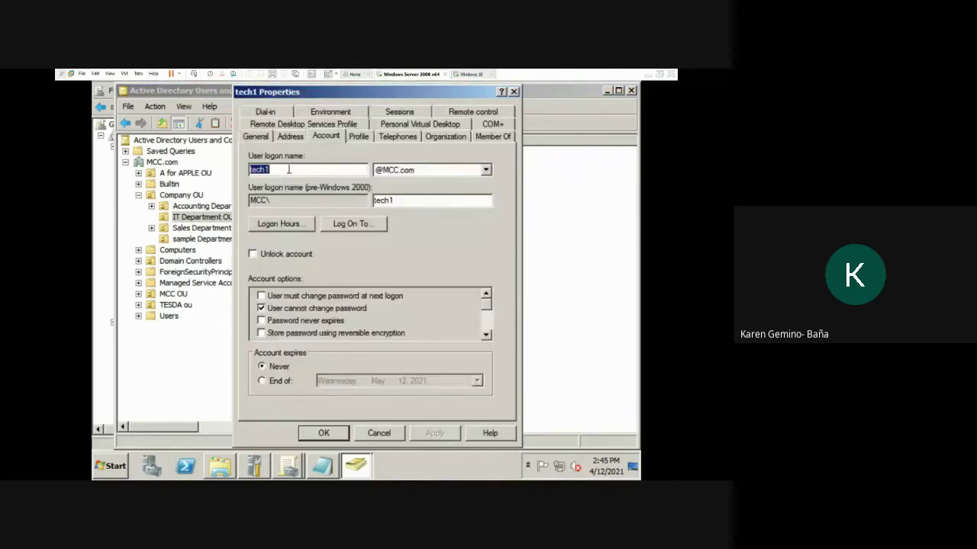
click(289, 170)
double_click(267, 169)
Step: Switch to the Windows 10 machine and sign in to the MCC domain as tech1, entering the account password
click(464, 74)
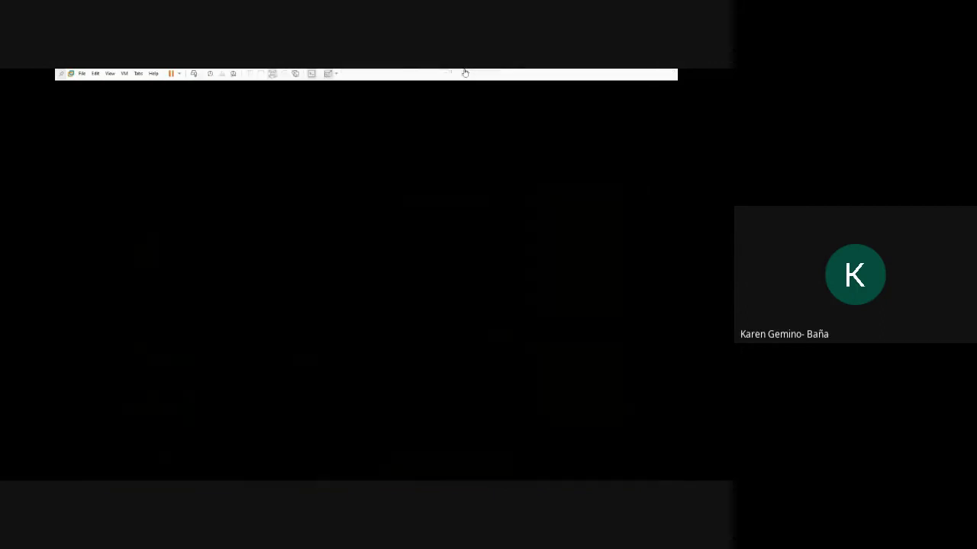
click(381, 264)
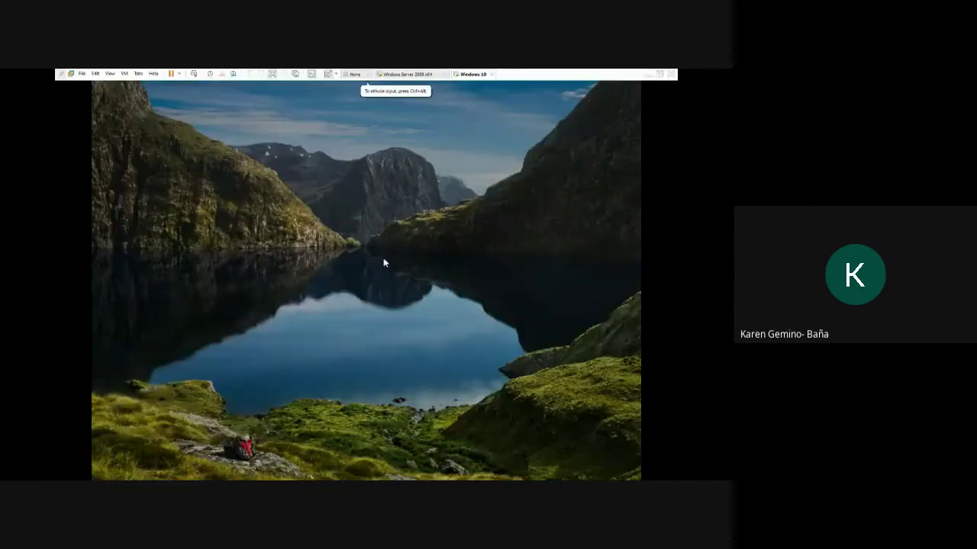
click(149, 449)
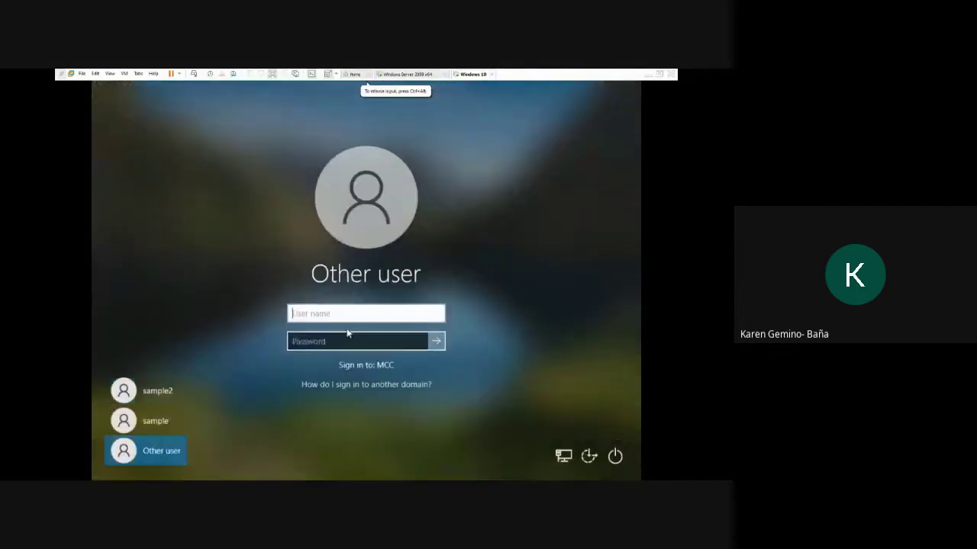
text(te)
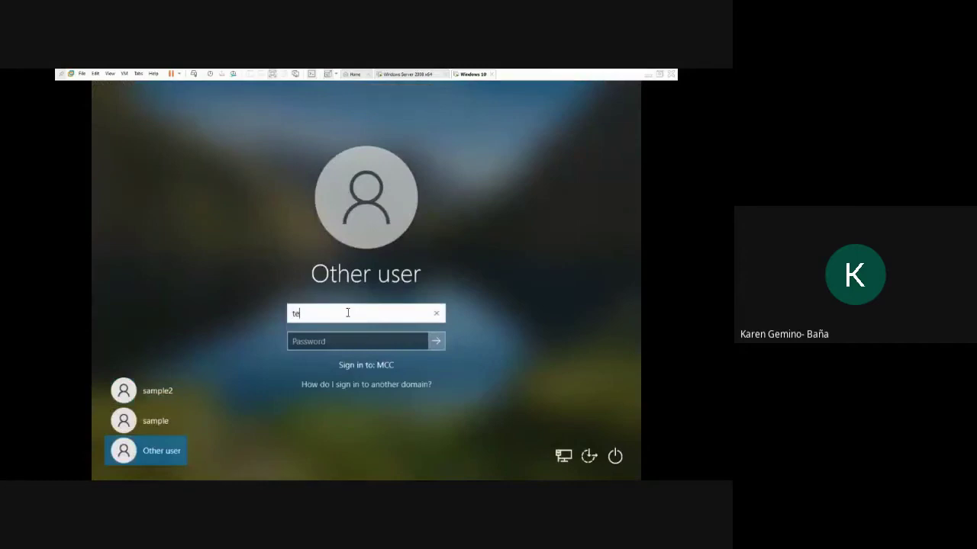
text(ch1)
key(Tab)
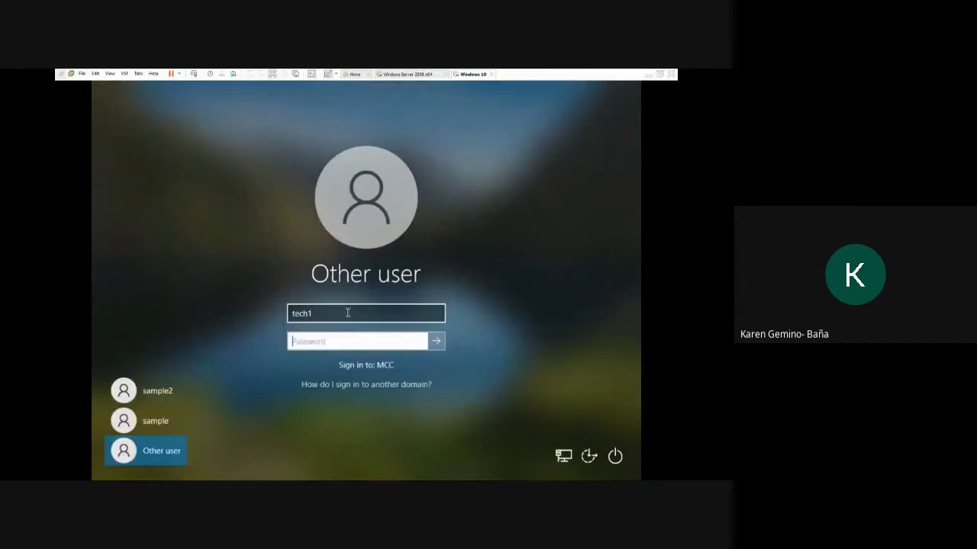
text(*********)
key(Return)
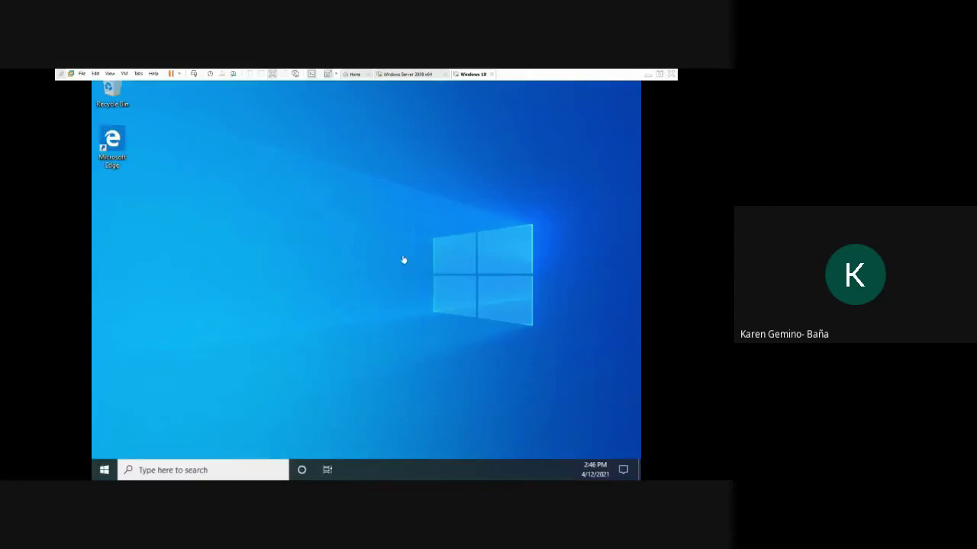
Step: Create a folder on the client's desktop, keeping its default name, and open its properties to check its location
click(398, 187)
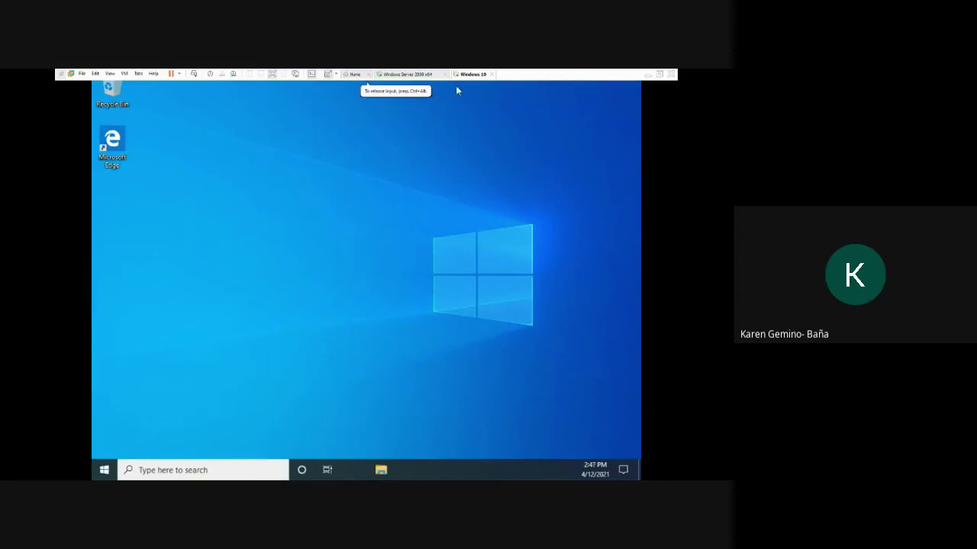
right_click(315, 211)
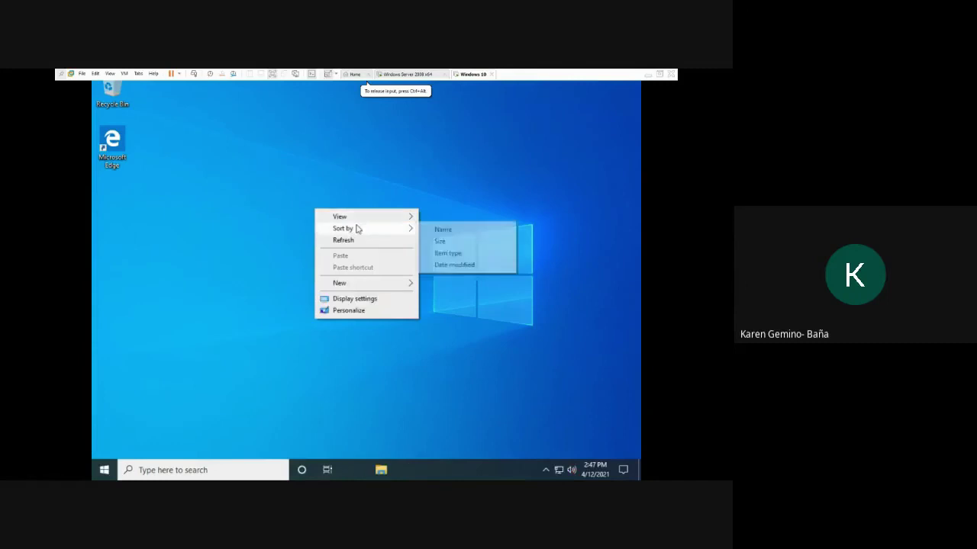
click(401, 287)
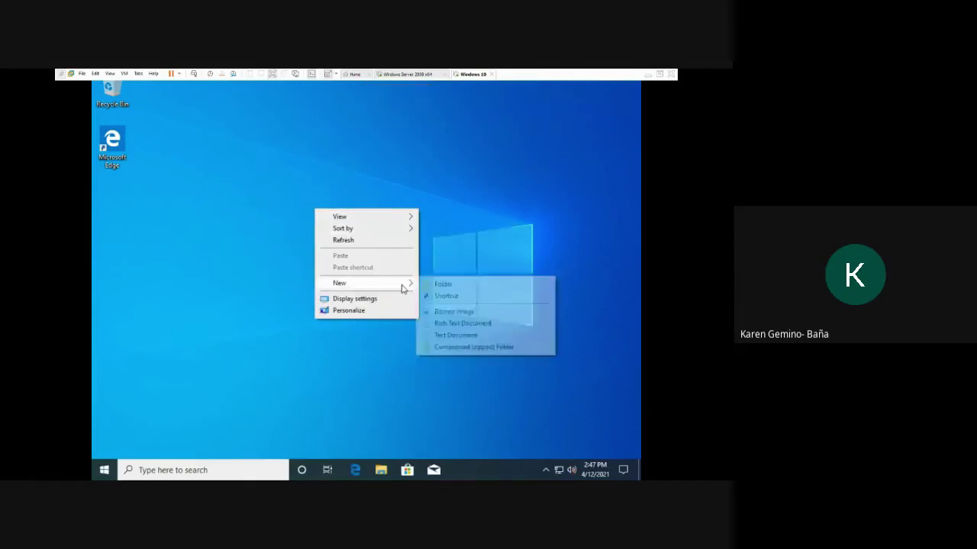
click(436, 284)
key(Return)
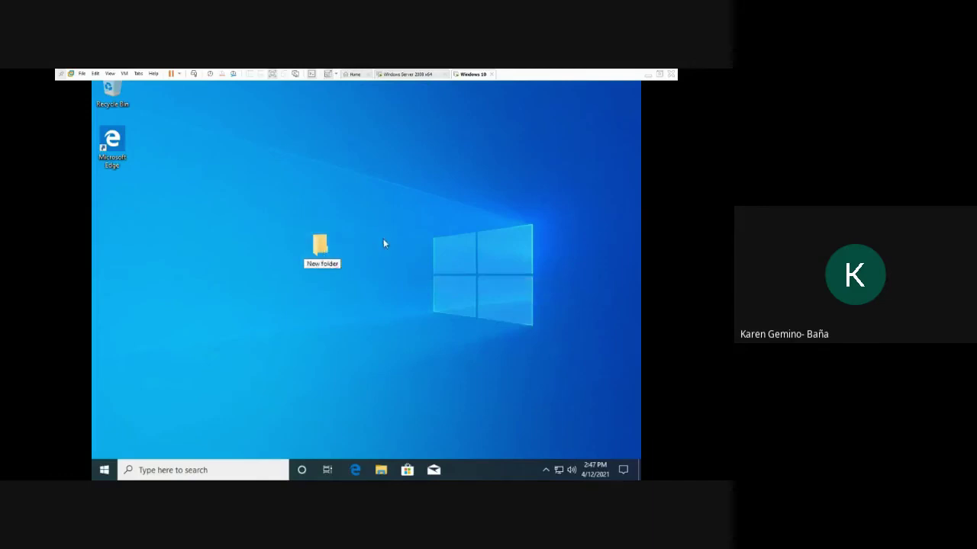
right_click(320, 249)
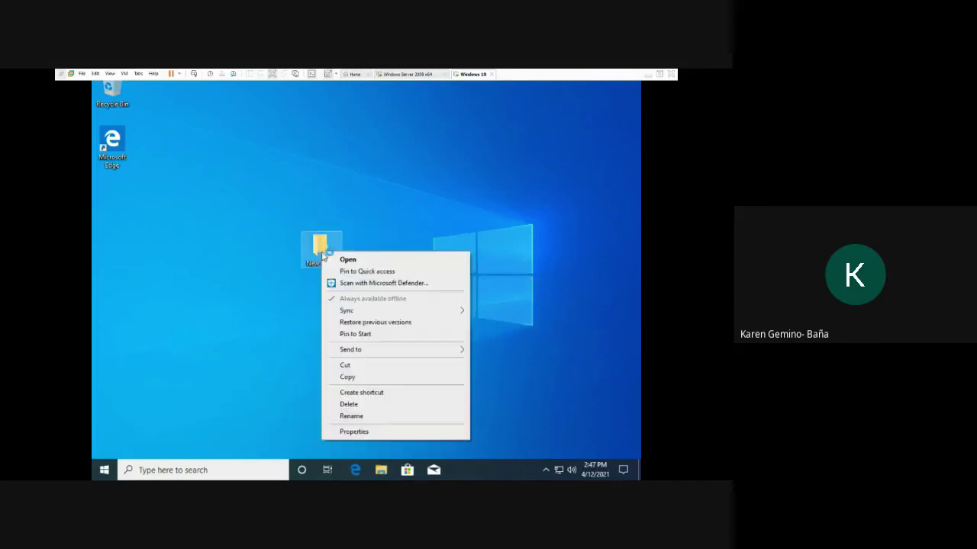
click(373, 430)
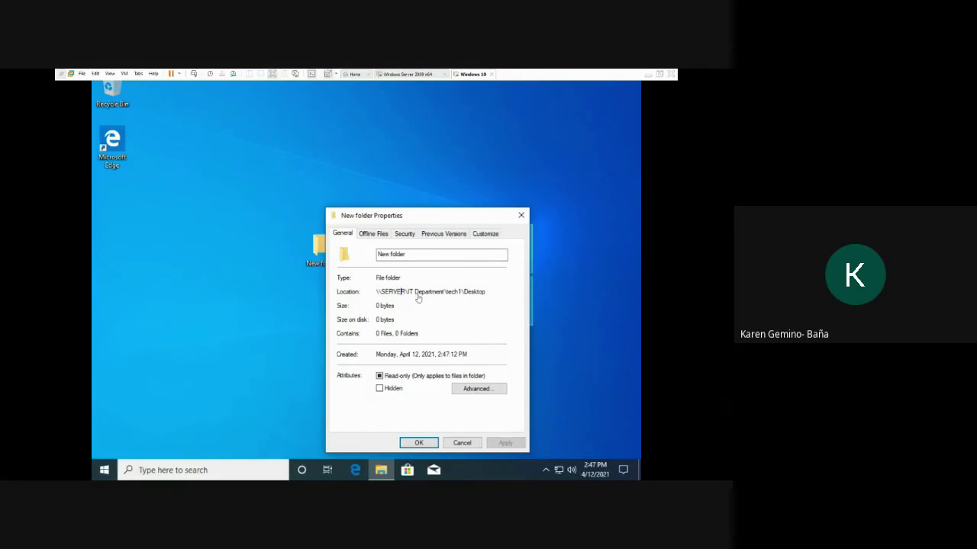
Step: Return to the Windows Server 2008 machine and close tech1's properties and Active Directory Users and Computers
click(424, 74)
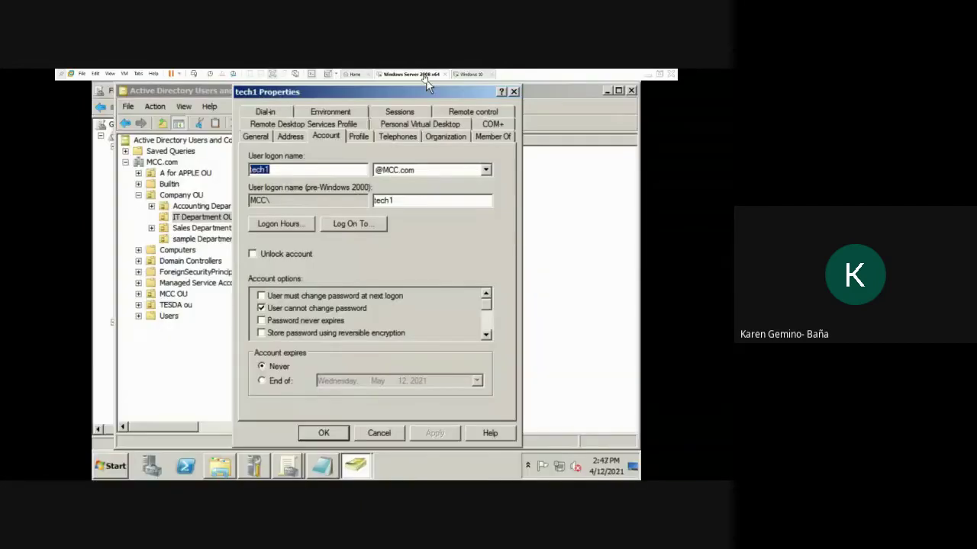
click(513, 91)
click(631, 90)
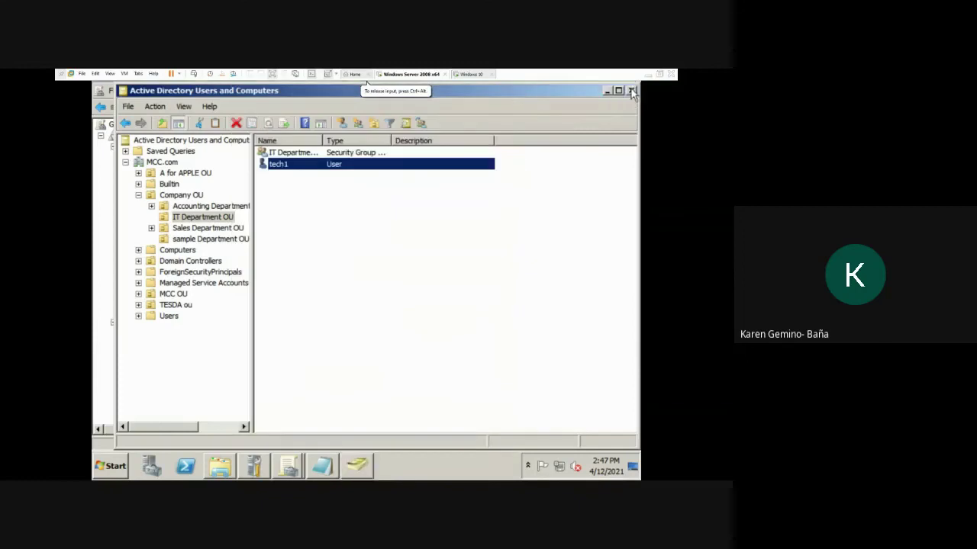
Step: Browse to the tech1 folder inside C:\company\IT Department on the server
click(220, 467)
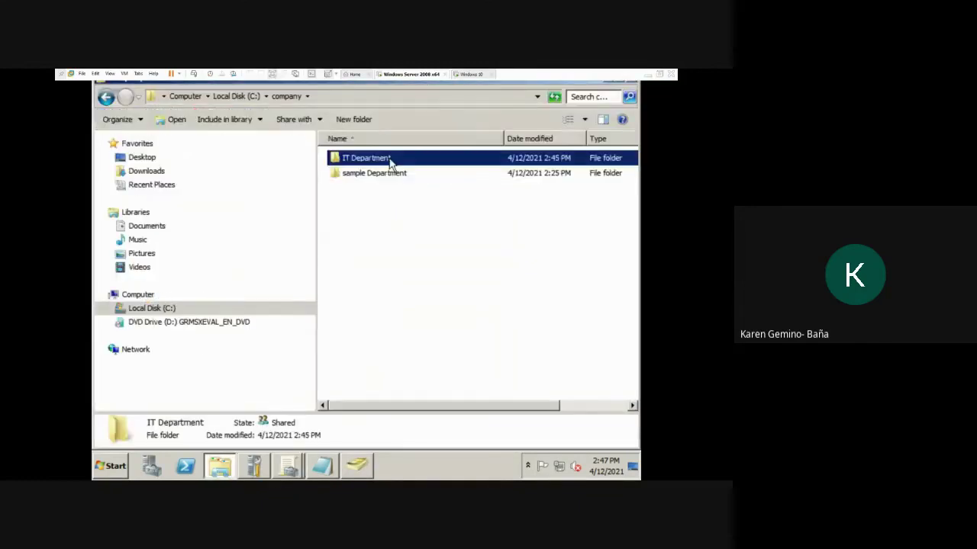
double_click(388, 163)
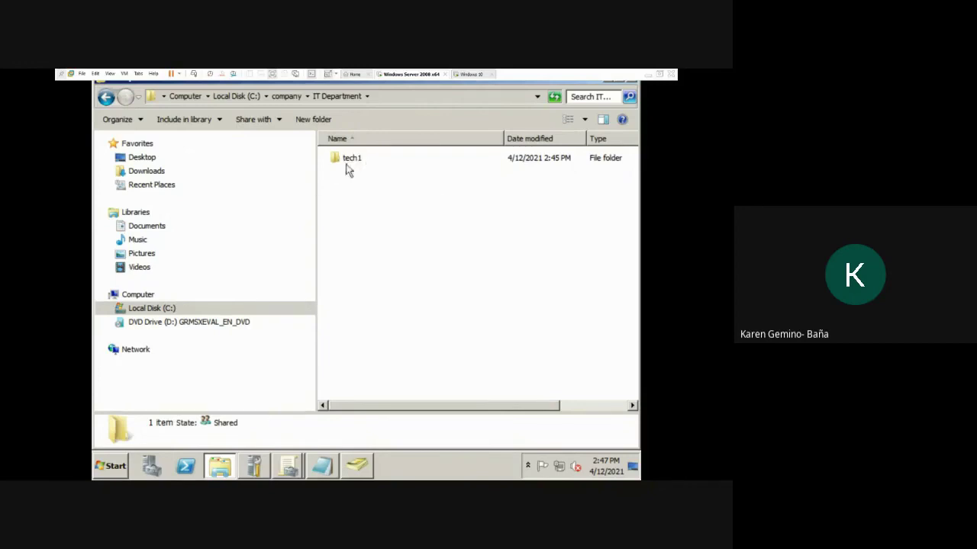
double_click(353, 160)
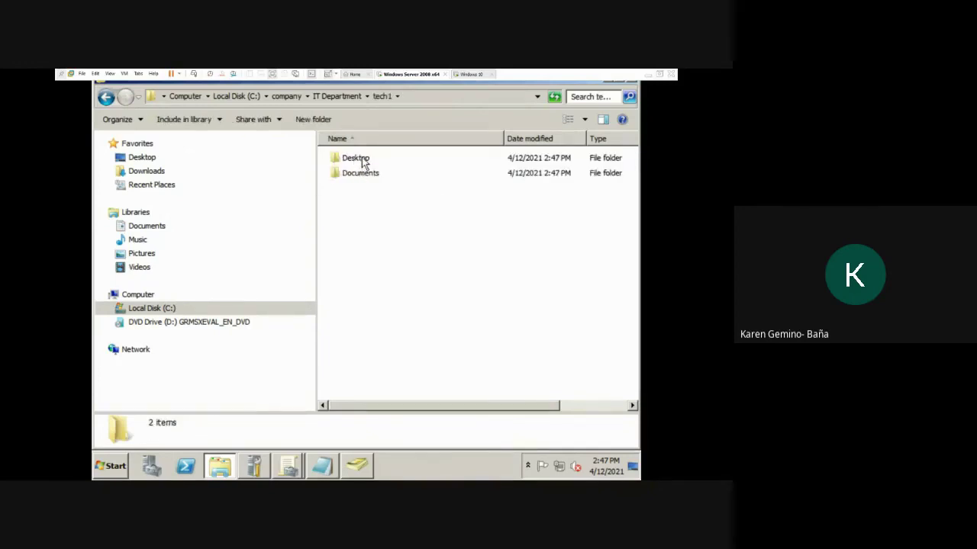
Step: Try to open tech1's Desktop folder, agree to continue, and go to the folder's security settings
double_click(363, 160)
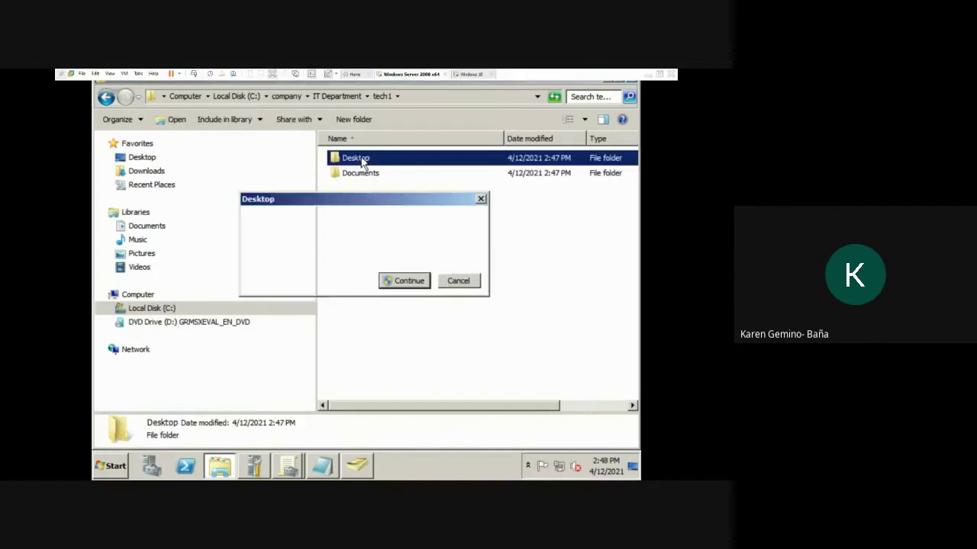
click(409, 282)
click(458, 249)
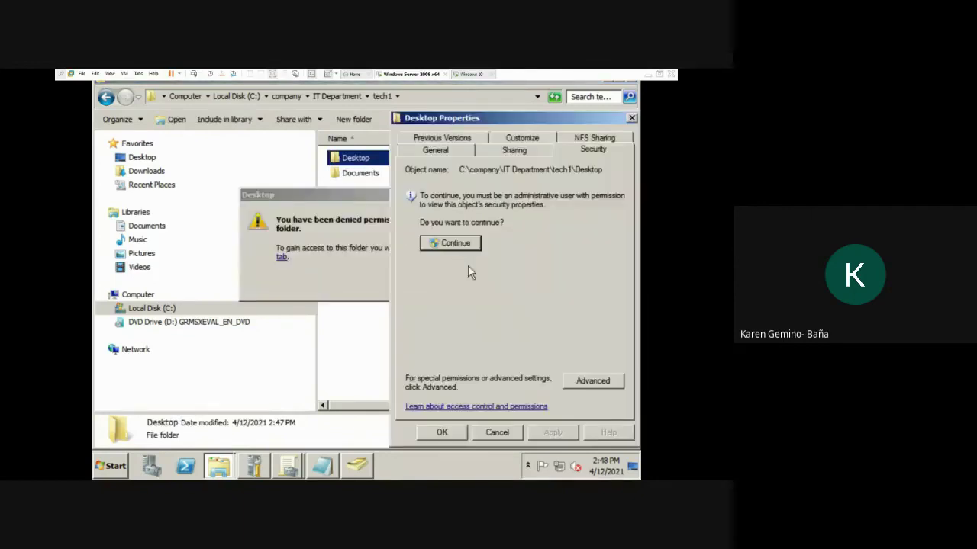
Step: Change the owner of tech1's Desktop folder to Administrators (MCC\Administrators), and close its security settings and properties
click(456, 243)
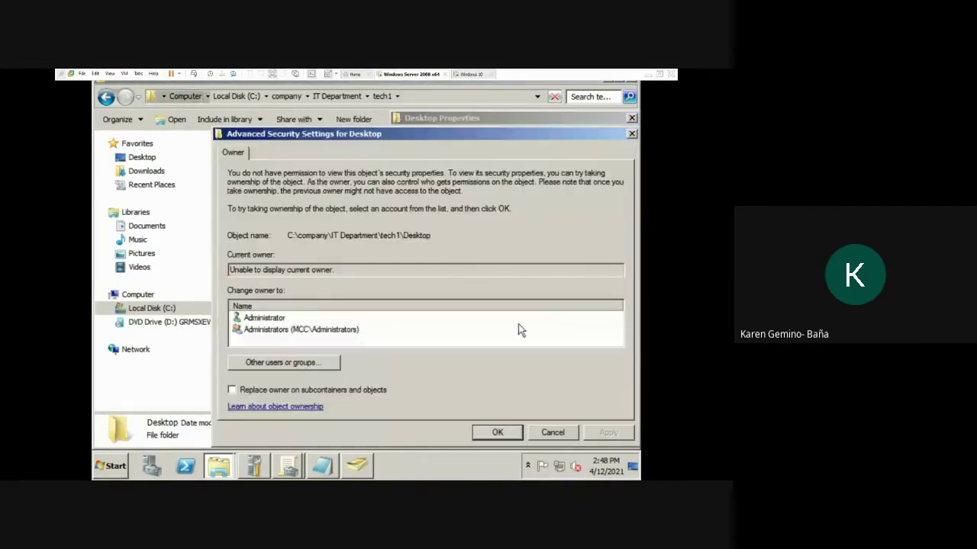
click(294, 331)
click(611, 435)
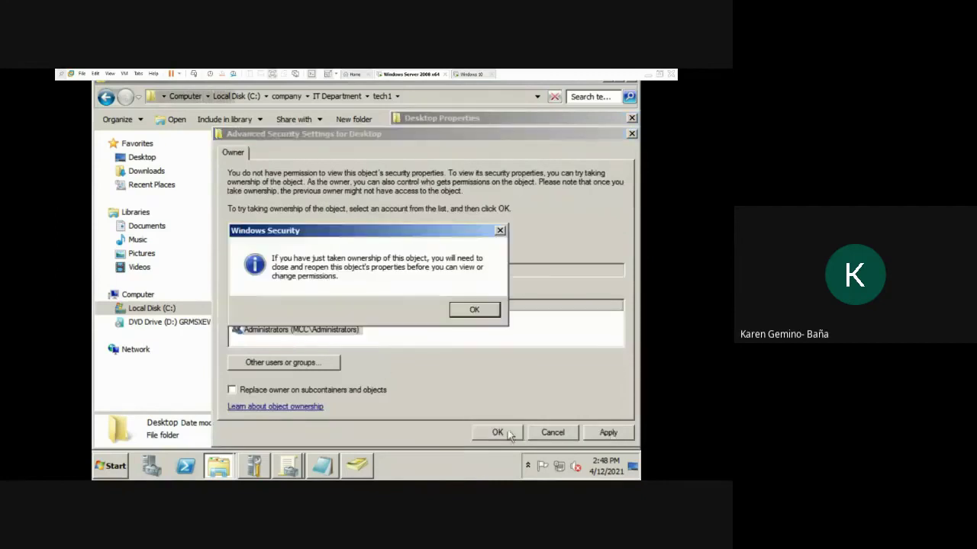
click(472, 305)
click(496, 432)
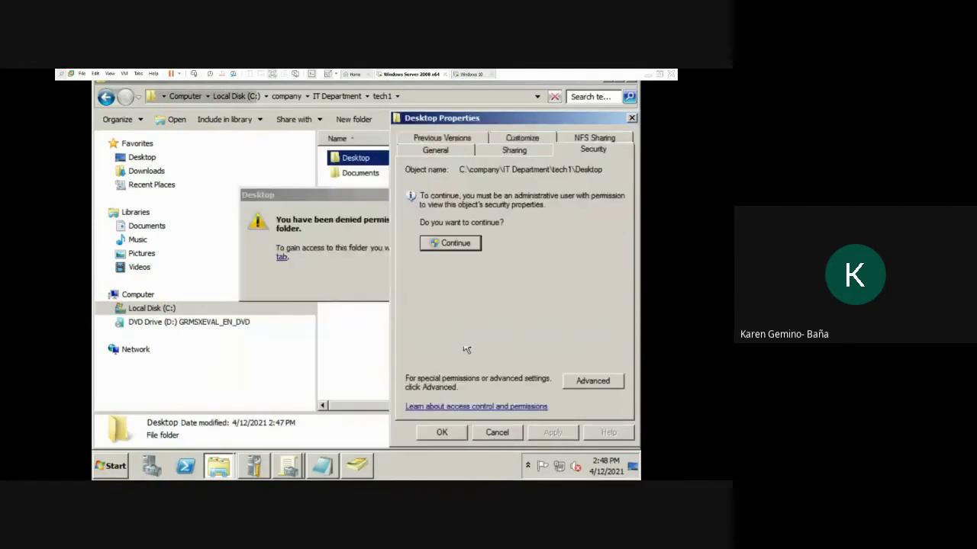
click(449, 433)
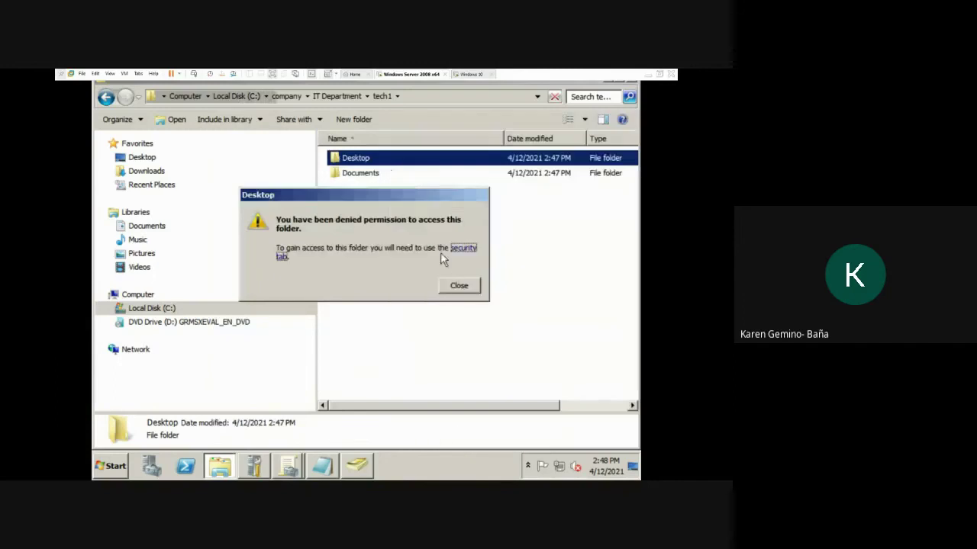
Step: Dismiss the access message and reopen tech1's Desktop folder, agreeing to gain access to its contents
click(458, 285)
double_click(379, 158)
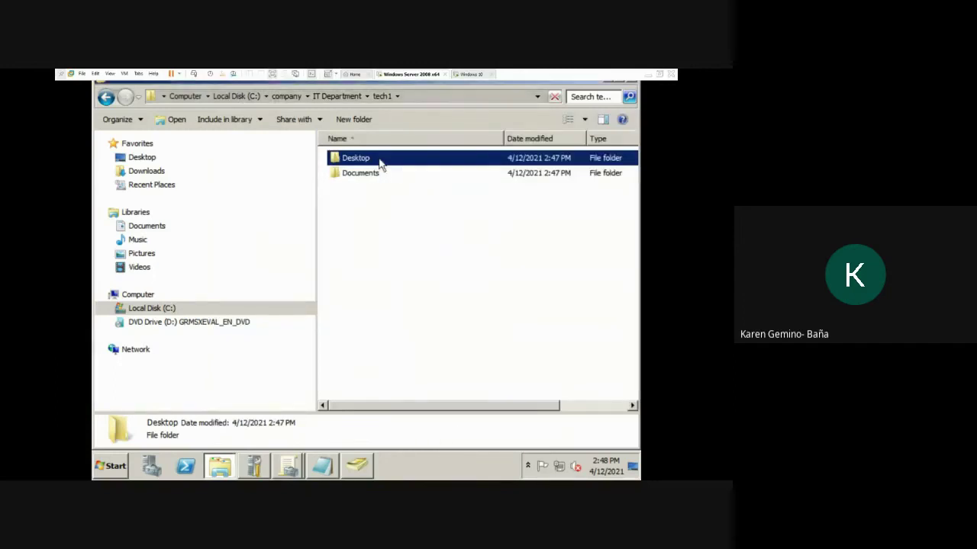
click(407, 284)
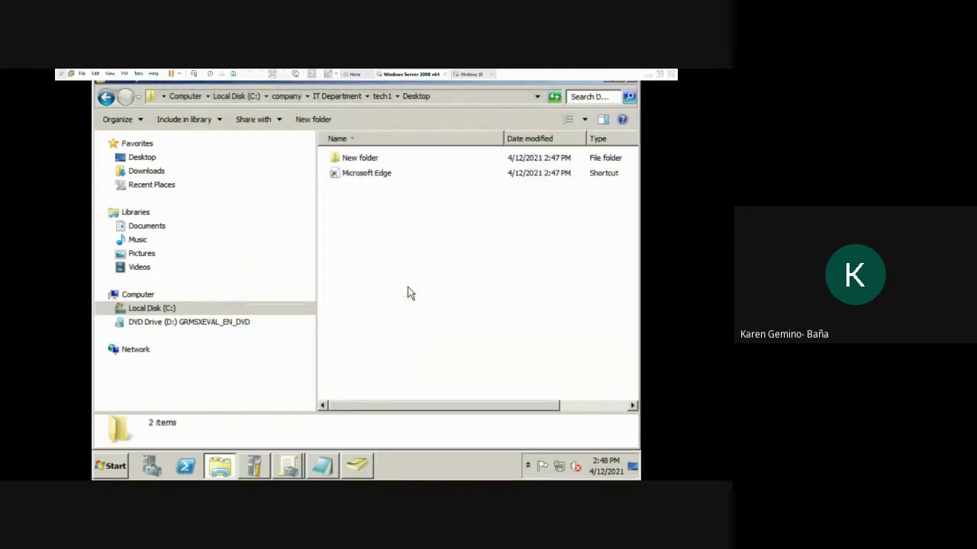
Step: Create a text document named yehey in tech1's Desktop folder on the server
right_click(357, 238)
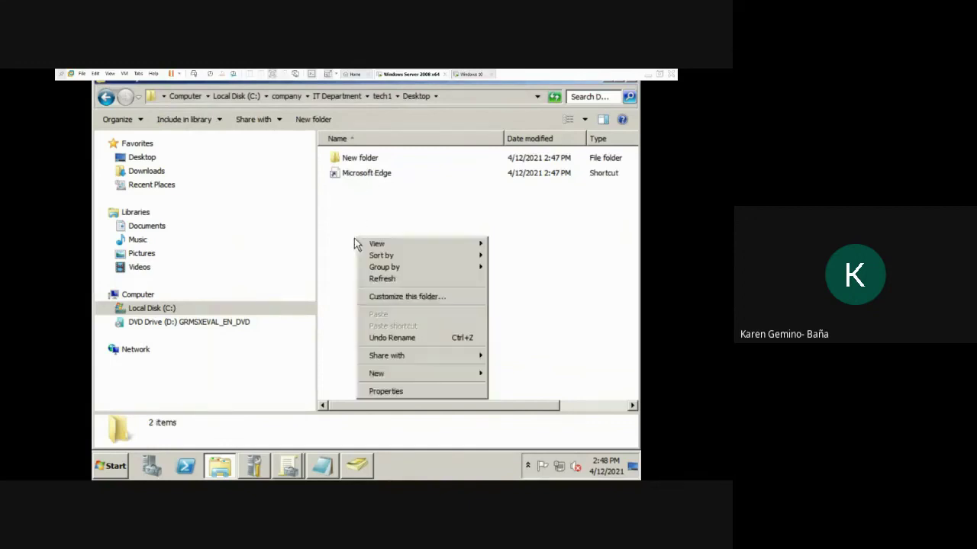
mouse_move(409, 379)
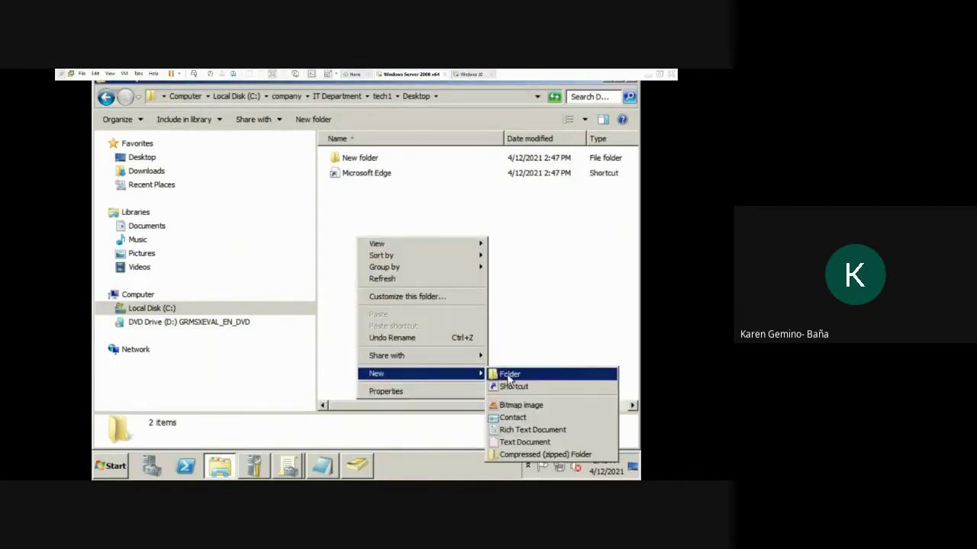
click(520, 443)
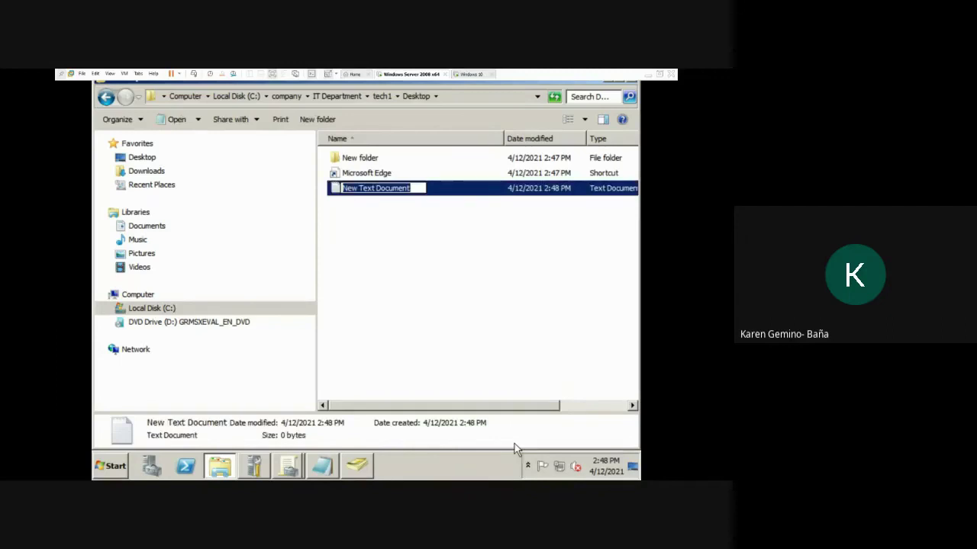
text(yehey)
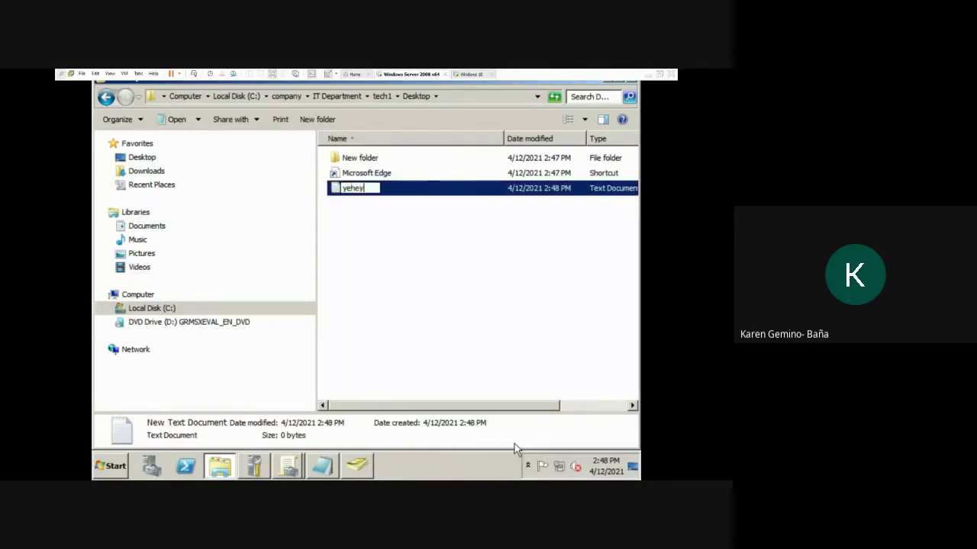
key(Return)
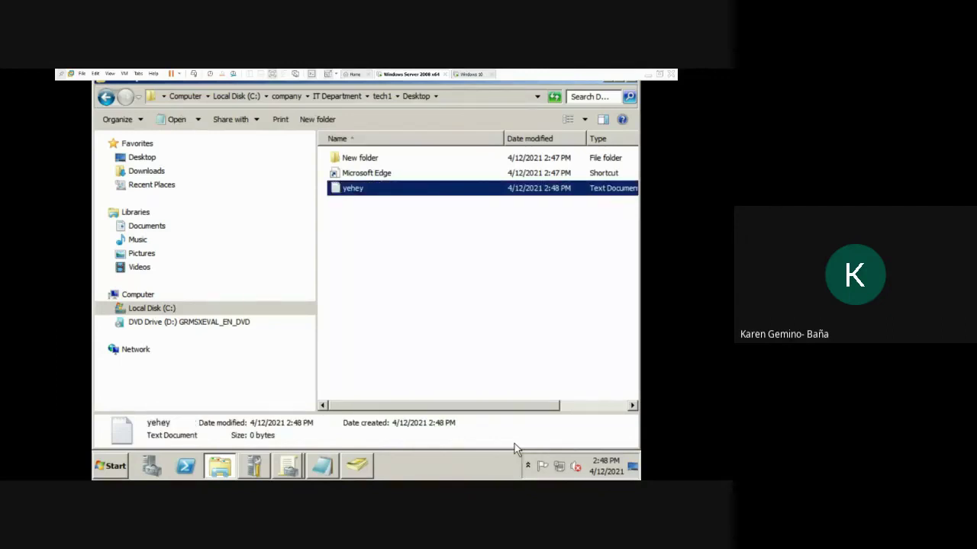
Step: Switch to the Windows 10 client to check its desktop and close the New folder properties
click(472, 74)
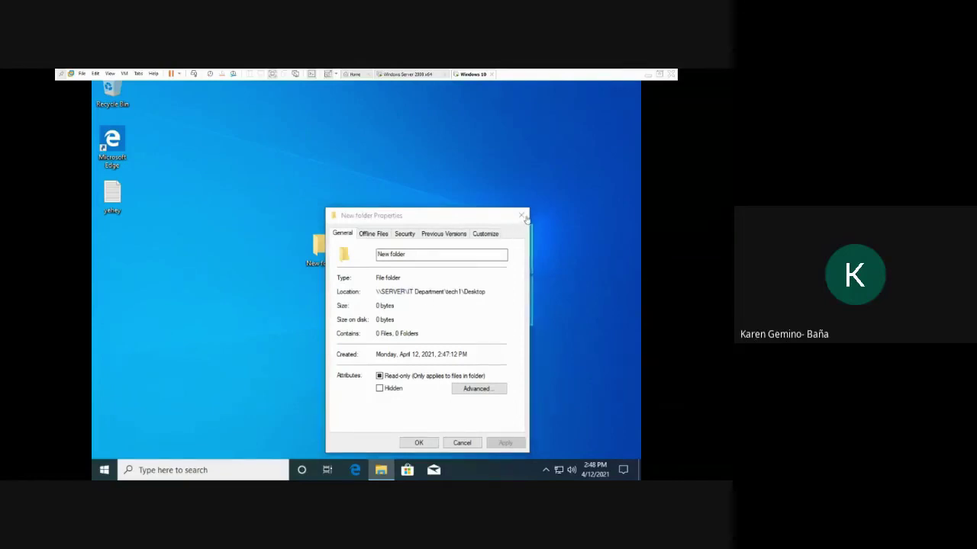
click(525, 219)
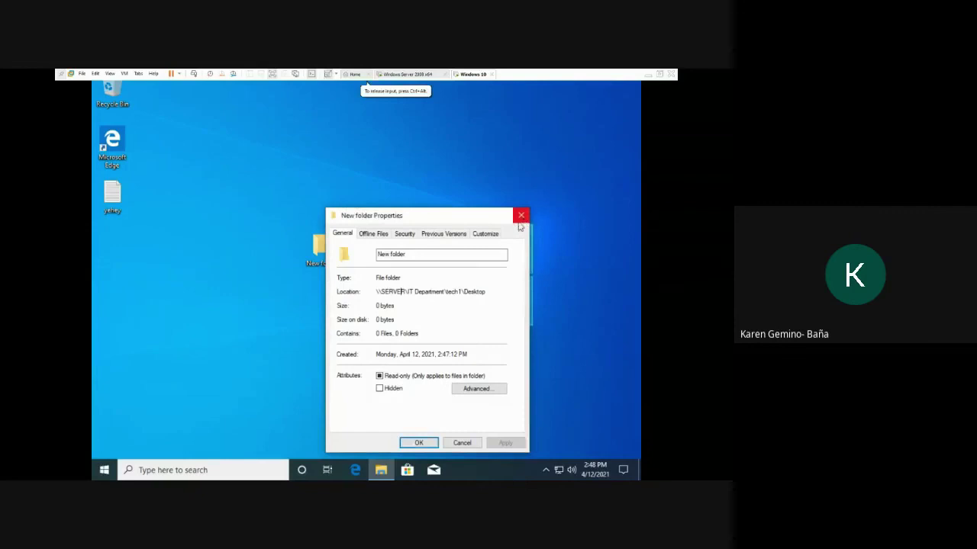
click(520, 218)
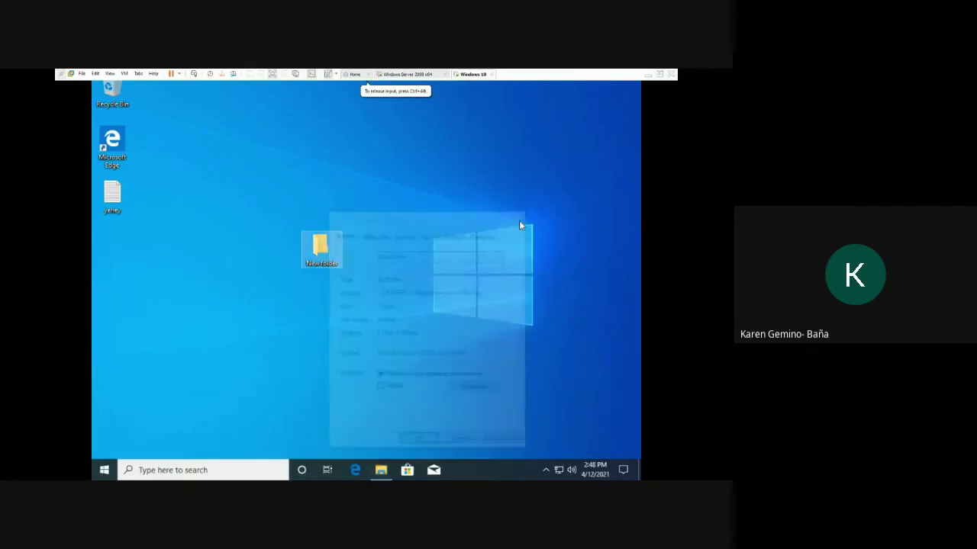
Step: Open New folder on the client's desktop and cut its network path back to \\SERVER to list the server's shares
double_click(321, 252)
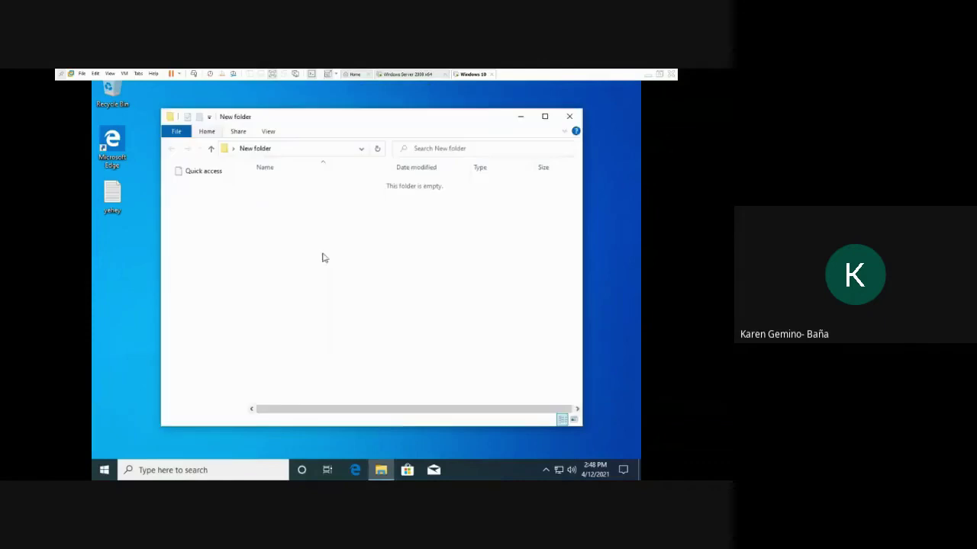
click(290, 153)
click(284, 150)
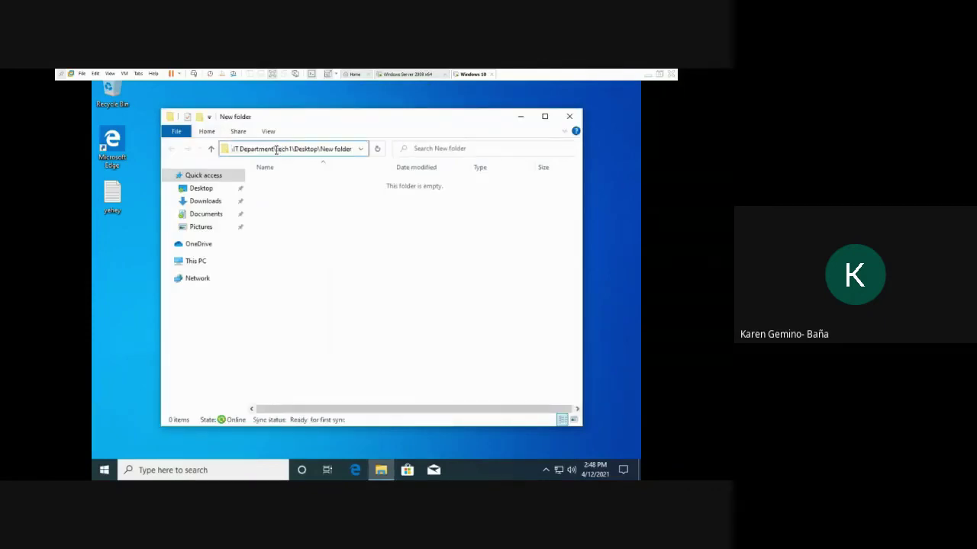
drag(276, 149, 363, 156)
key(BackSpace)
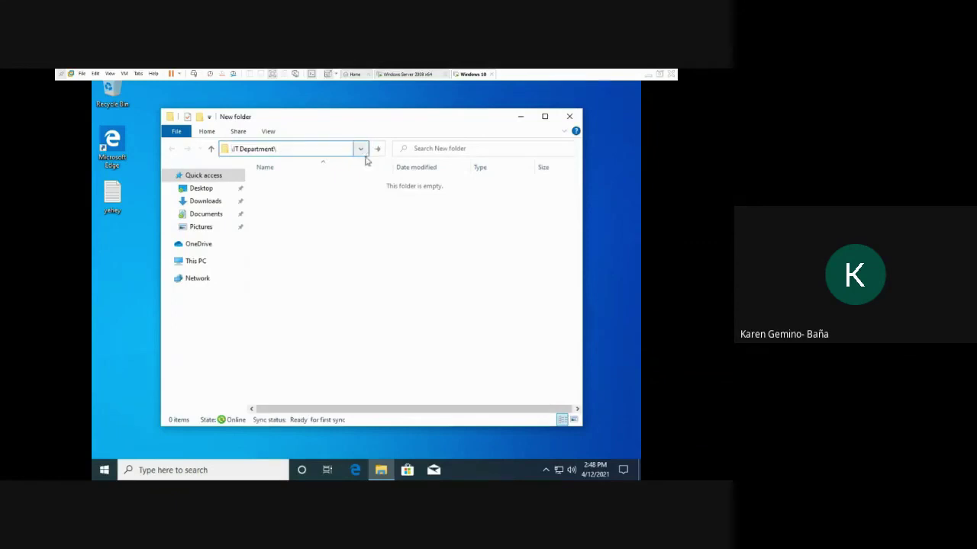
key(BackSpace)
key(BackSpace)
key(BackSpace)
key(BackSpace)
key(BackSpace)
key(BackSpace)
key(BackSpace)
key(BackSpace)
key(BackSpace)
key(BackSpace)
key(BackSpace)
key(BackSpace)
key(BackSpace)
key(BackSpace)
key(BackSpace)
key(BackSpace)
key(BackSpace)
key(BackSpace)
key(BackSpace)
key(BackSpace)
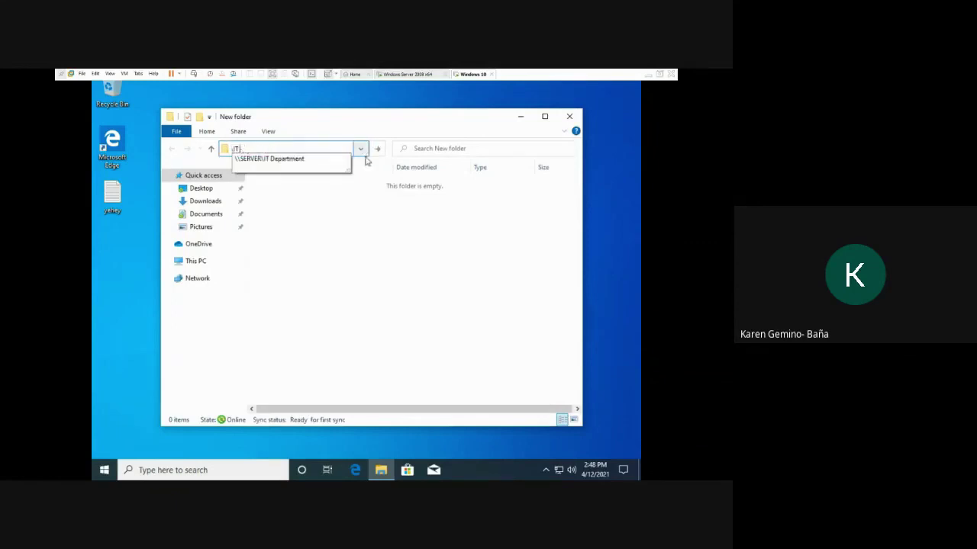
key(BackSpace)
key(Return)
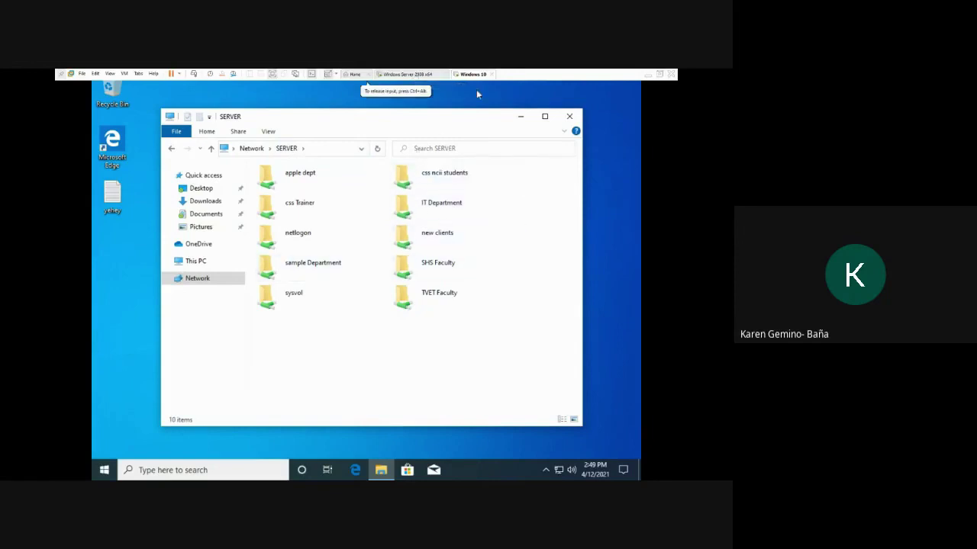
Step: Switch to the Windows Server 2008 machine and go back up to the C:\company folder to view its department folders
click(410, 74)
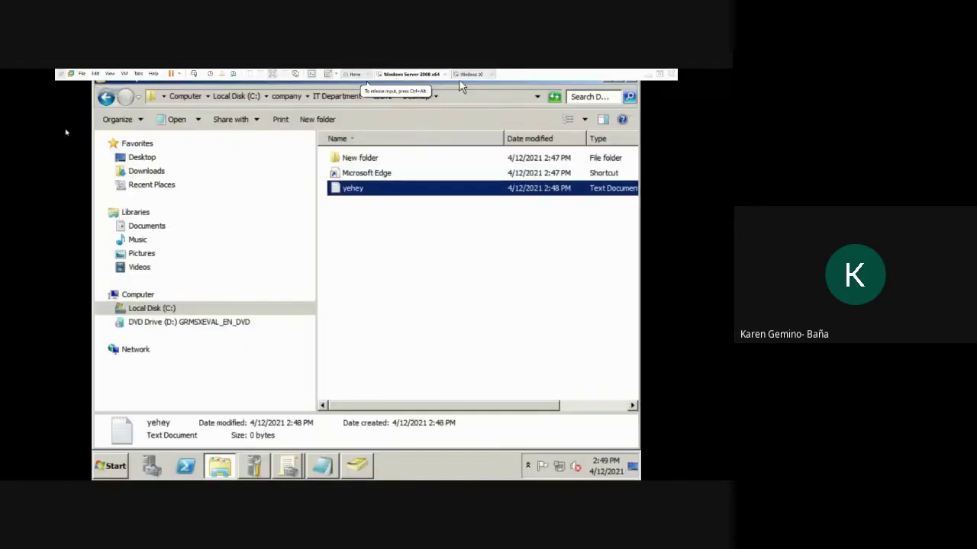
click(106, 98)
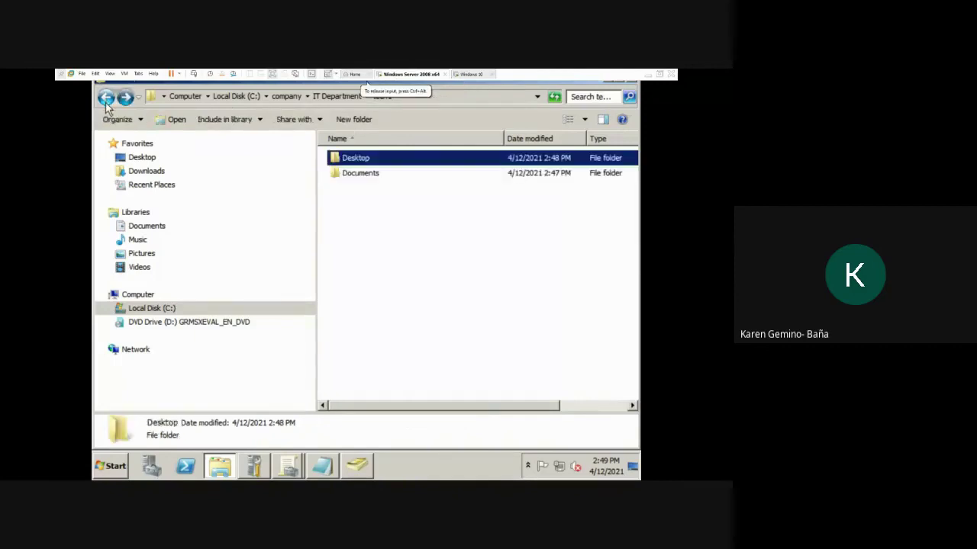
click(106, 103)
click(106, 99)
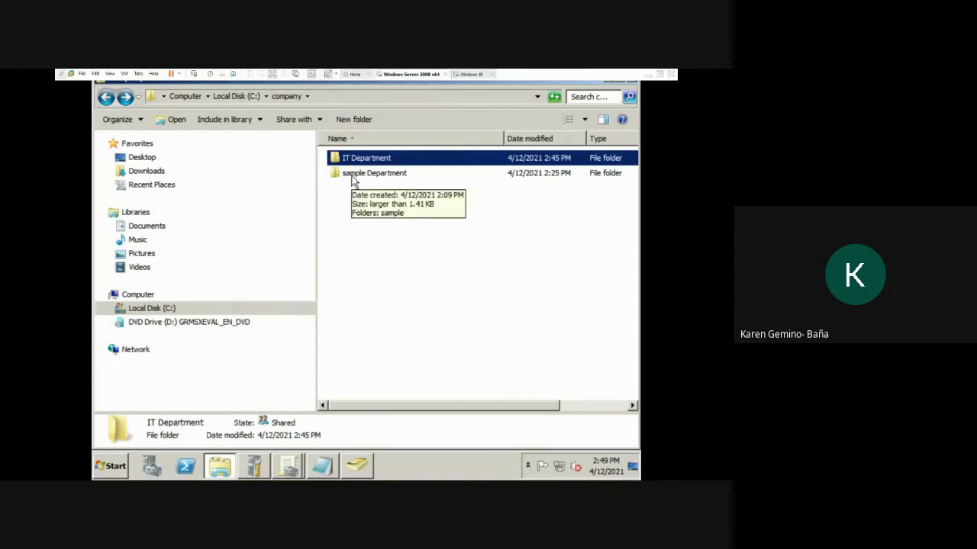
Step: Switch back to the Windows 10 client and open the tech1 folder inside the IT Department share
click(472, 74)
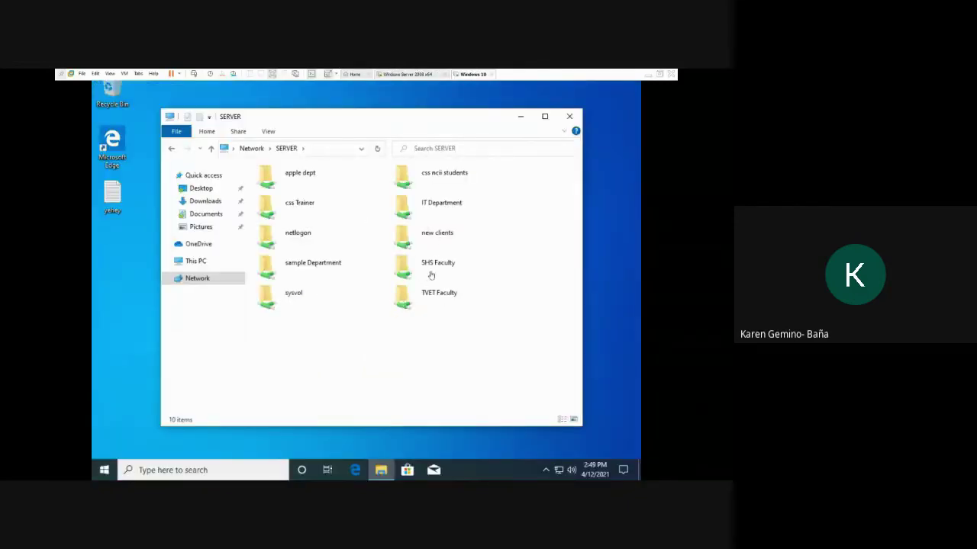
double_click(425, 206)
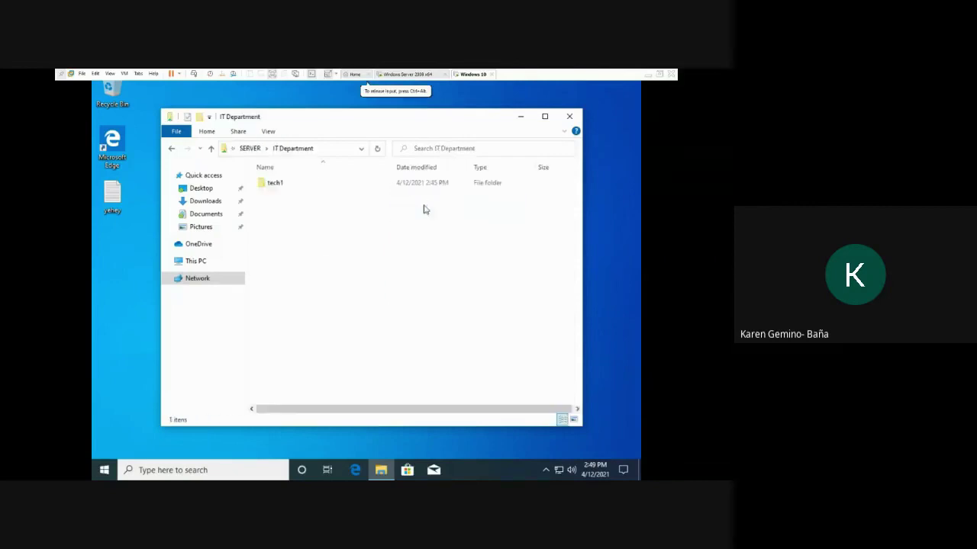
click(280, 191)
double_click(280, 190)
click(281, 188)
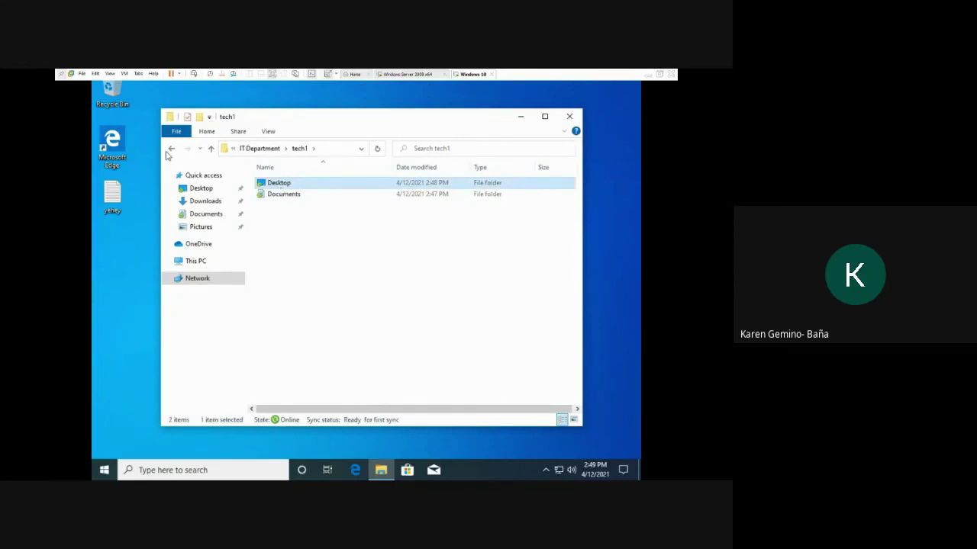
Step: Return to the SERVER share list and try to open the sample Department share as tech1
click(171, 149)
click(171, 149)
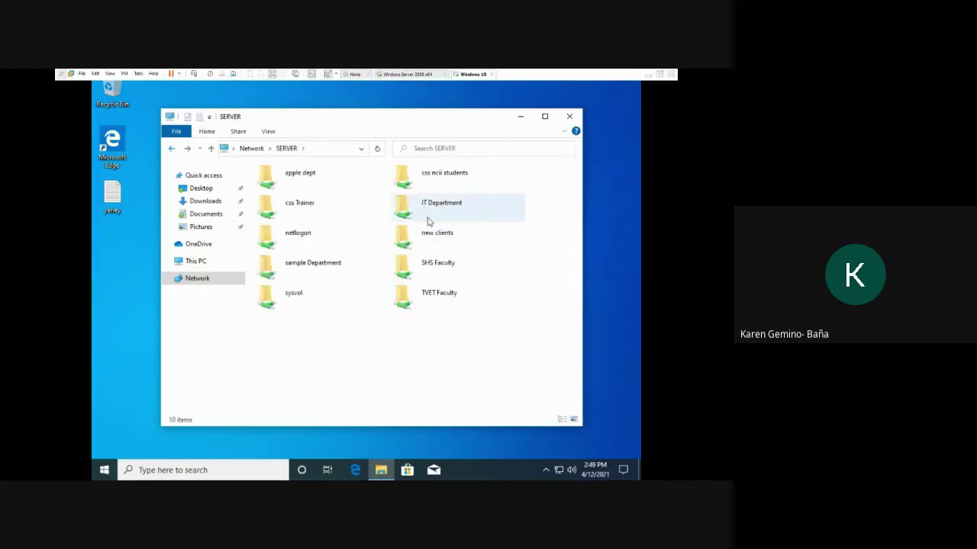
click(429, 217)
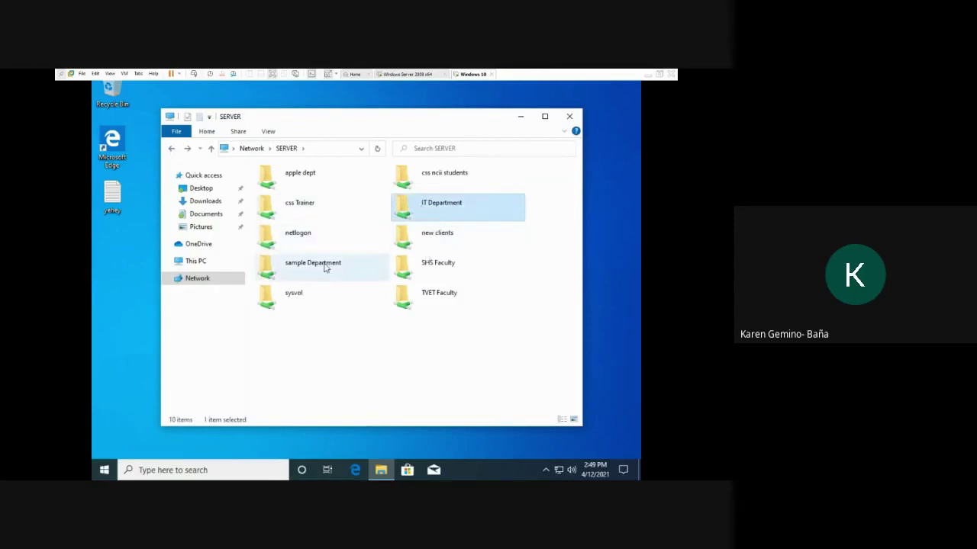
click(325, 268)
double_click(324, 263)
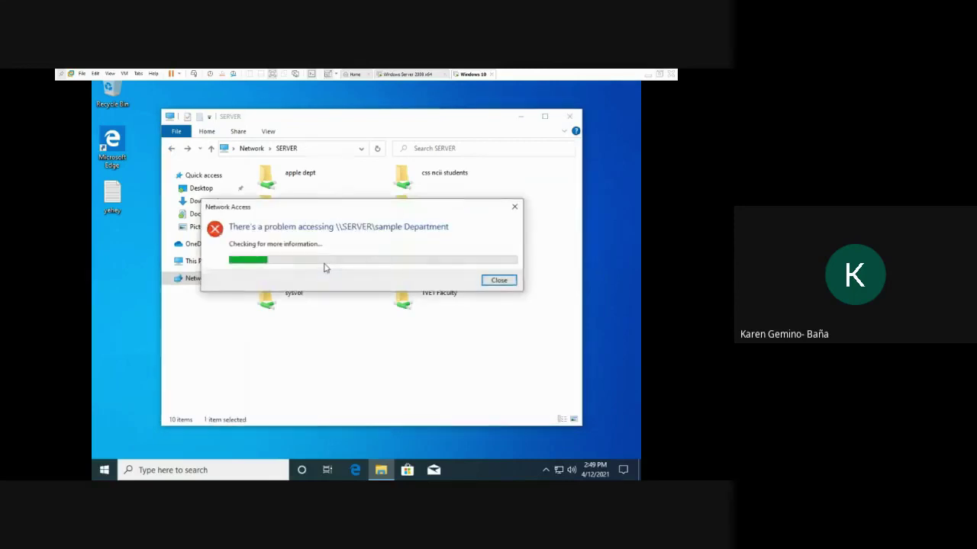